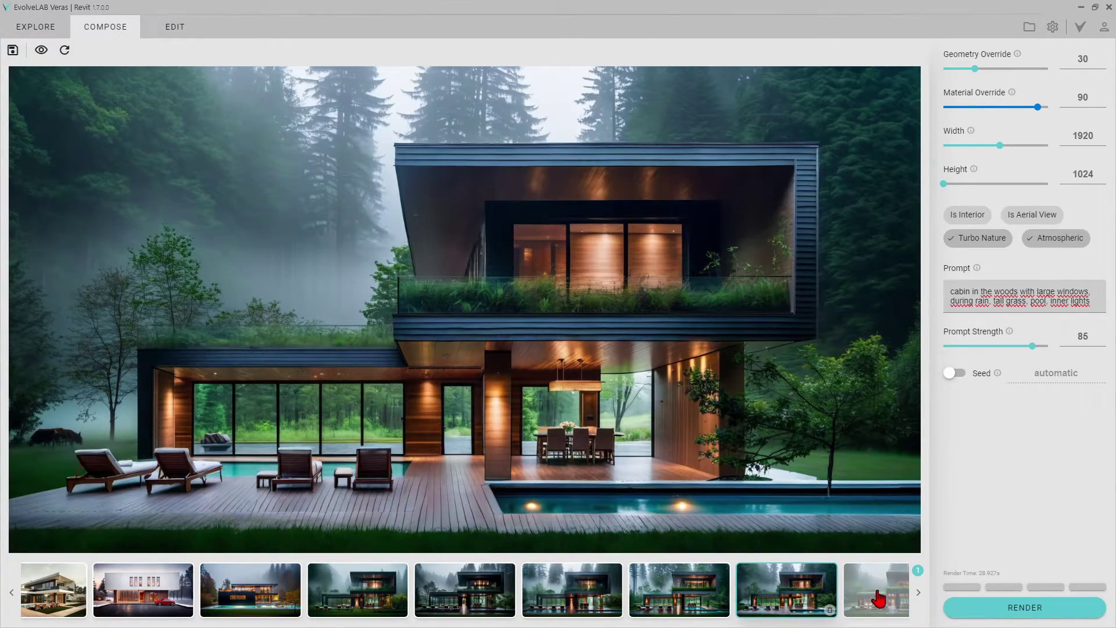
Render the house view with the prompt "modern design with large windows, timber building, during autumn, pool, grass, inner lights"
left_click(877, 599)
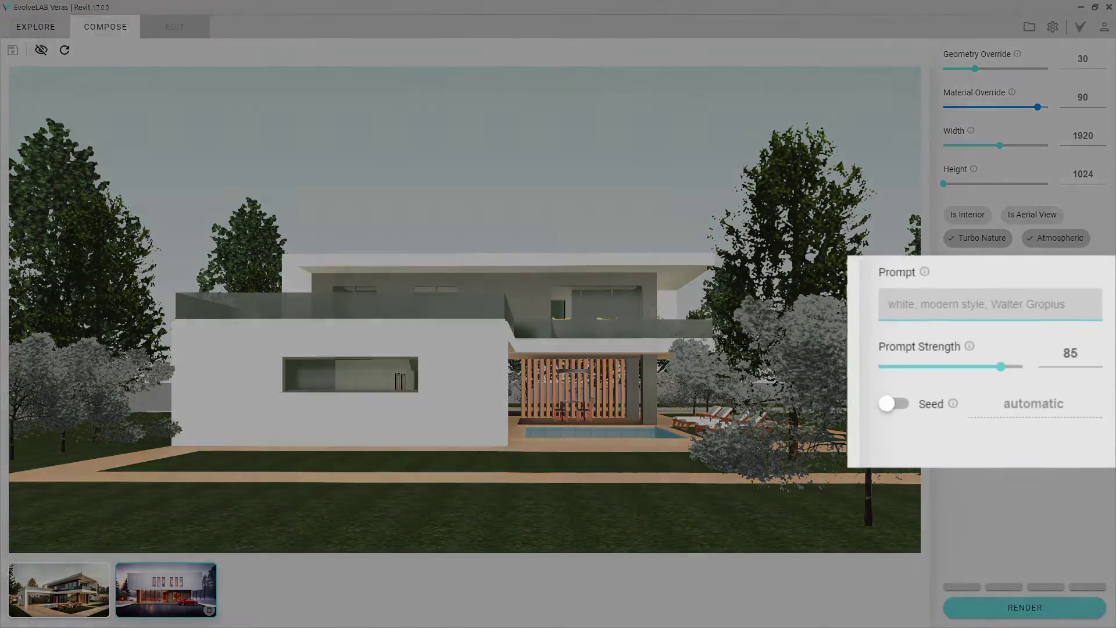
type("modern design with large")
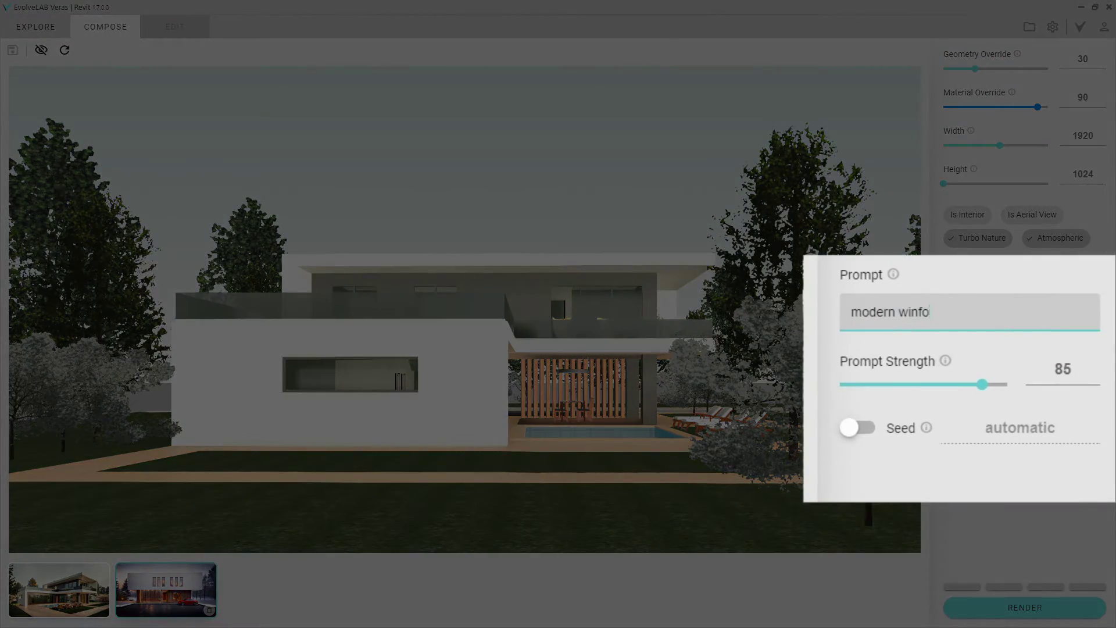
type(" windows, timber building")
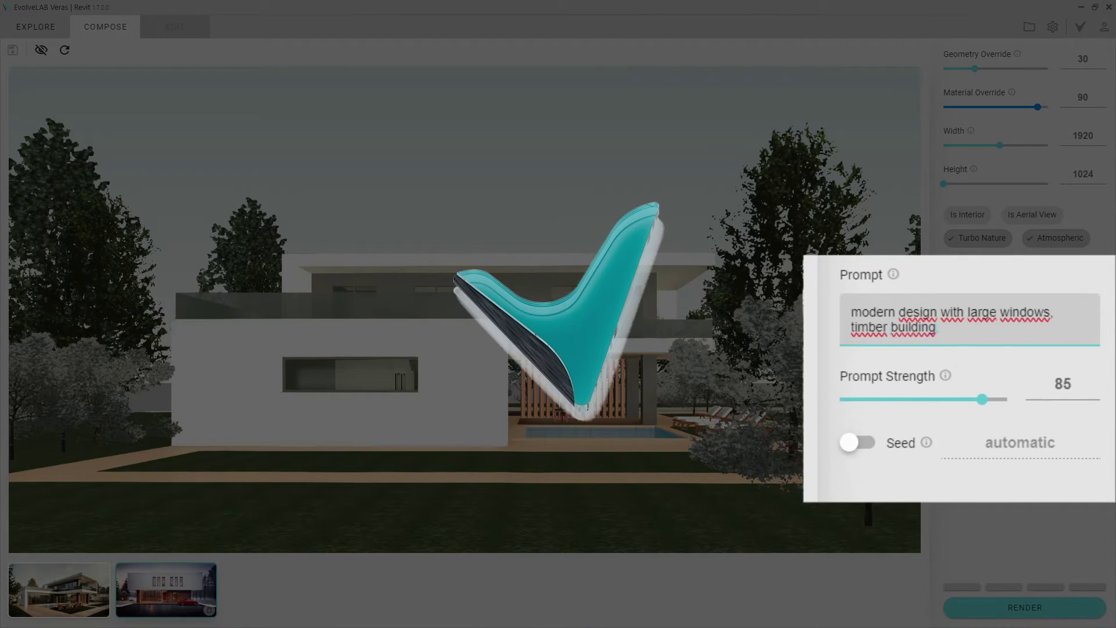
type(", during autumn, pool, grass, inner lights")
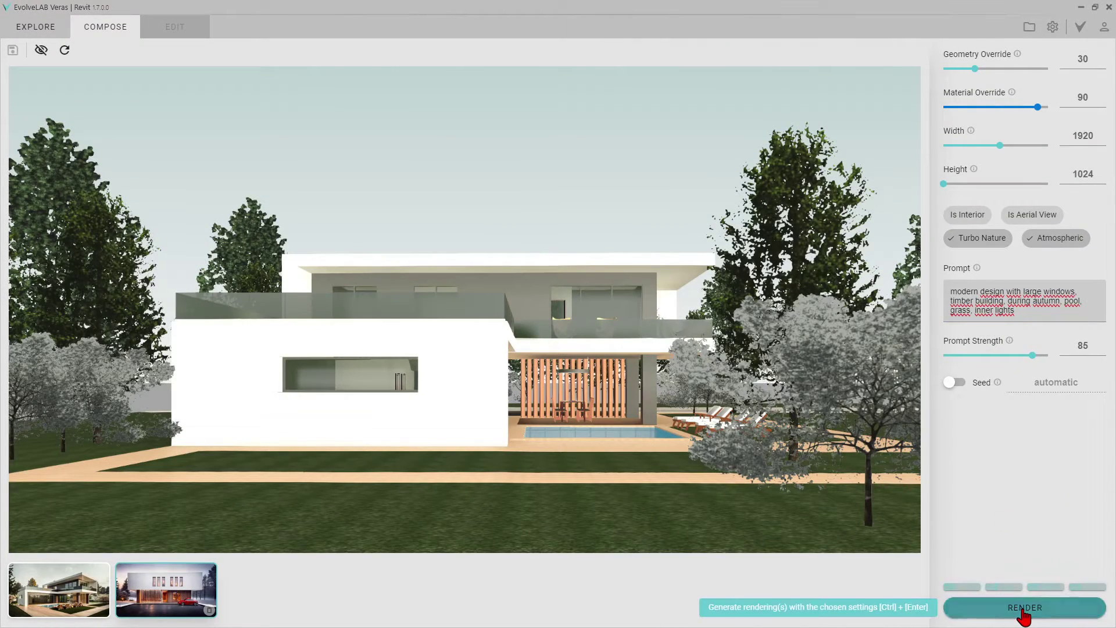
left_click(1022, 611)
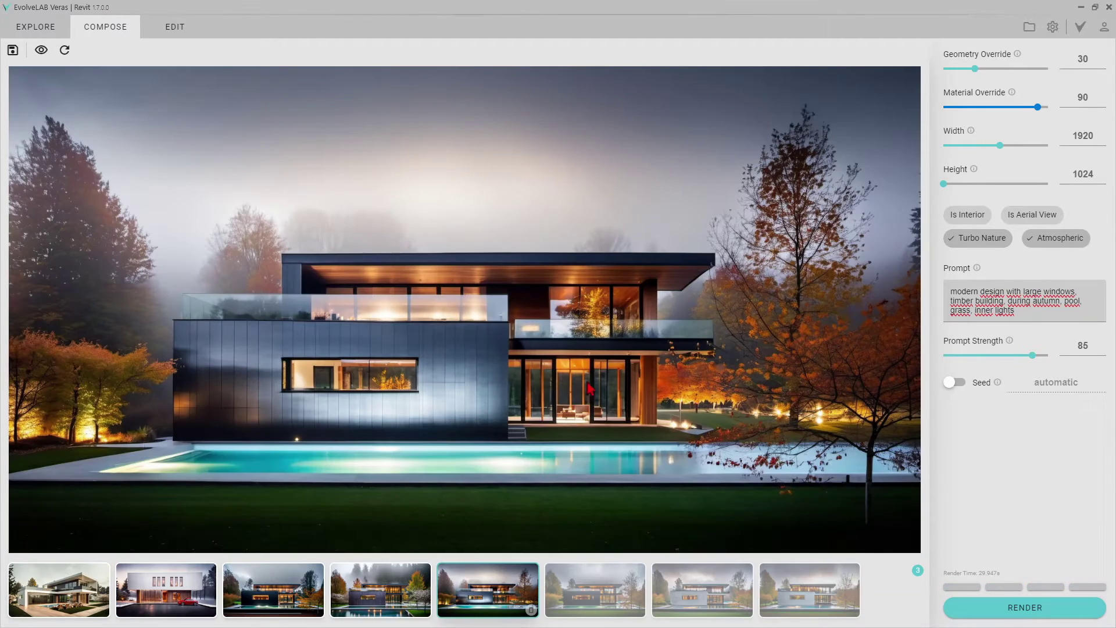
Review the generated autumn renderings of the house one after another
left_click(584, 605)
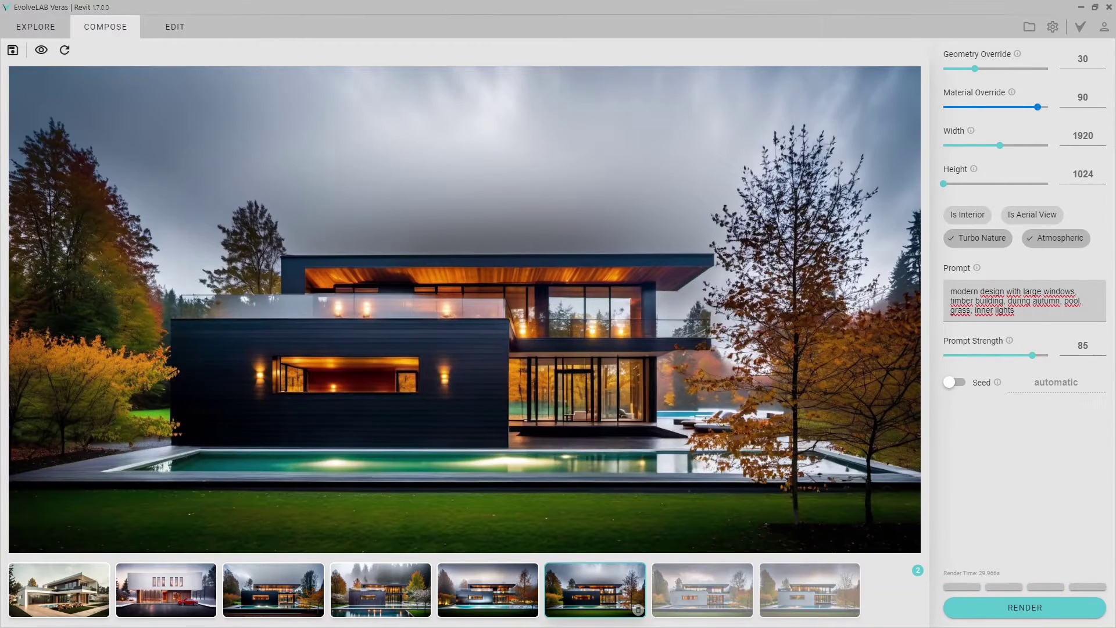
left_click(684, 607)
left_click(796, 601)
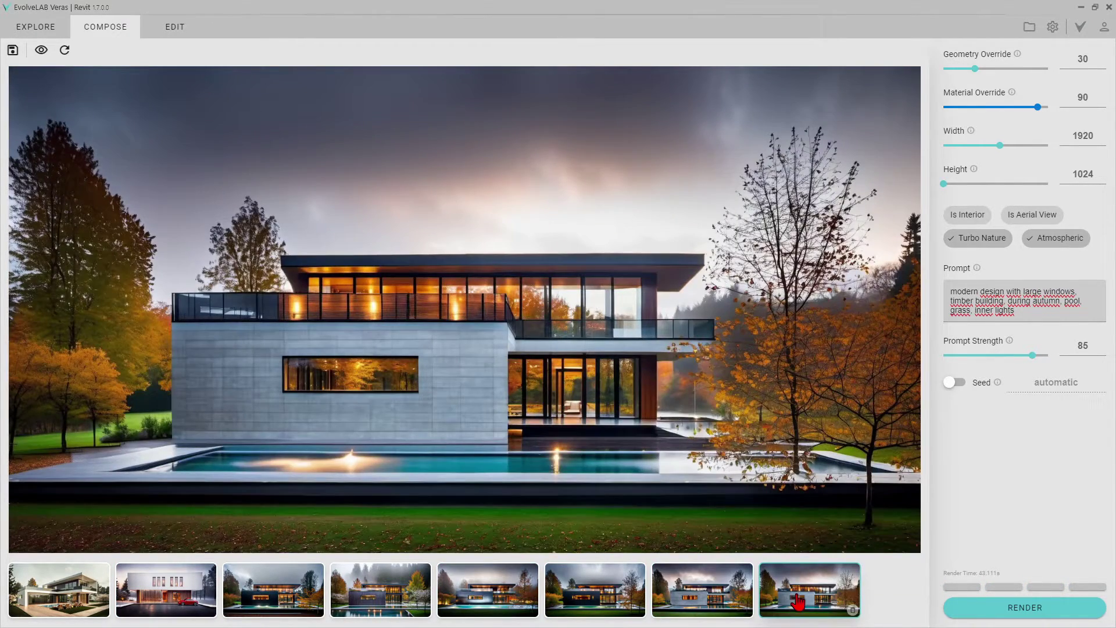
left_click(745, 609)
left_click(376, 595)
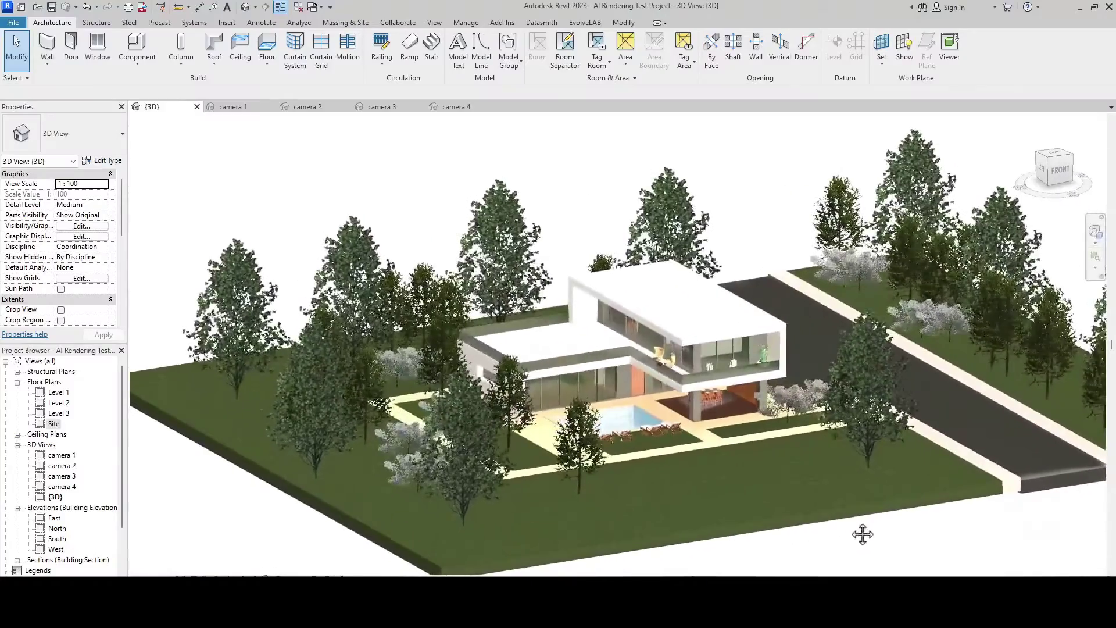
Open the camera 1 view of the house in Revit and start Veras AI on it
middle_click_drag(523, 552, 842, 535, "shift")
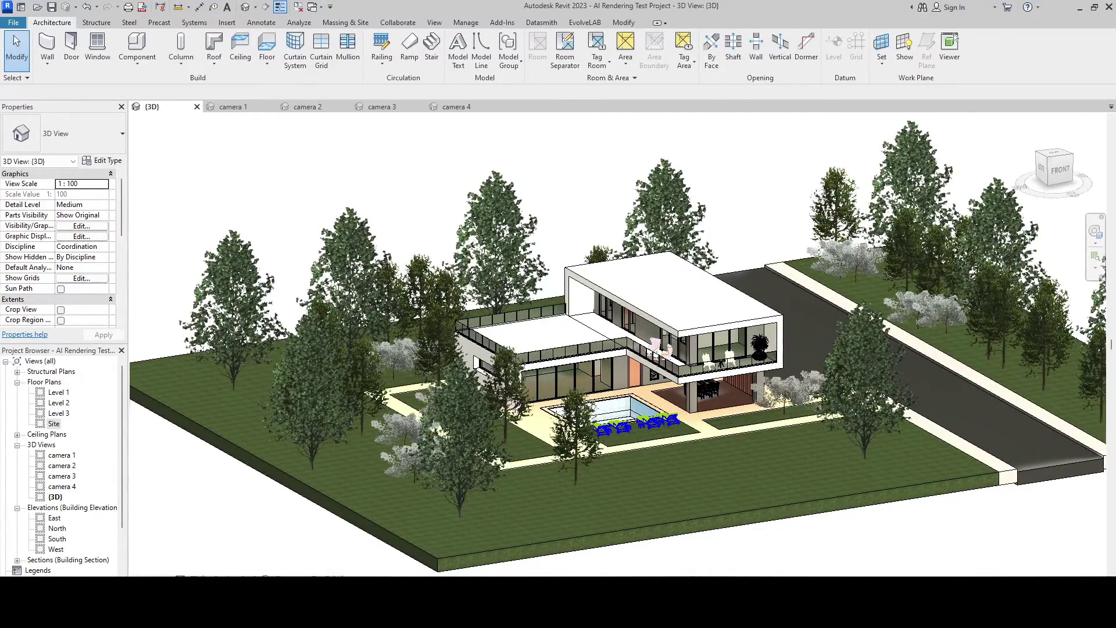
middle_click_drag(841, 536, 348, 497, "shift")
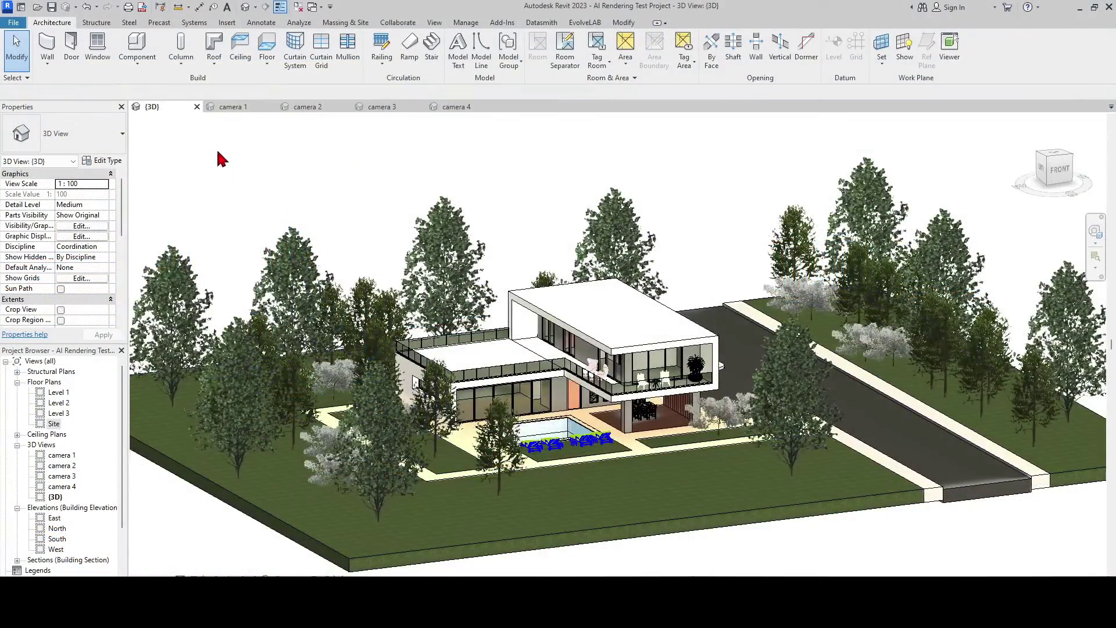
left_click(233, 108)
left_click(594, 25)
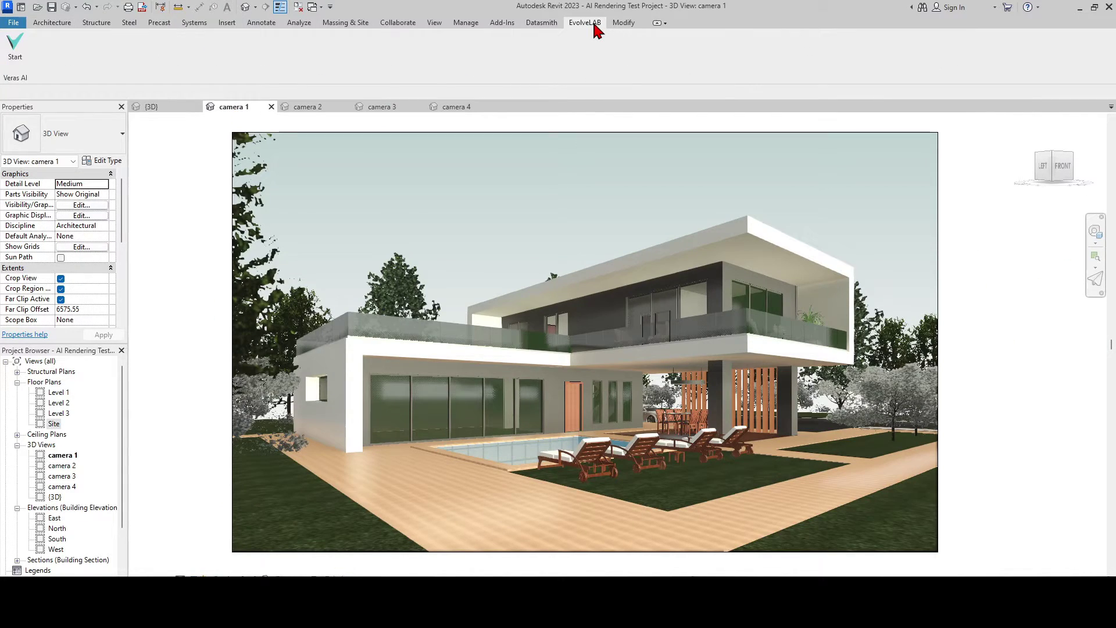
left_click(15, 54)
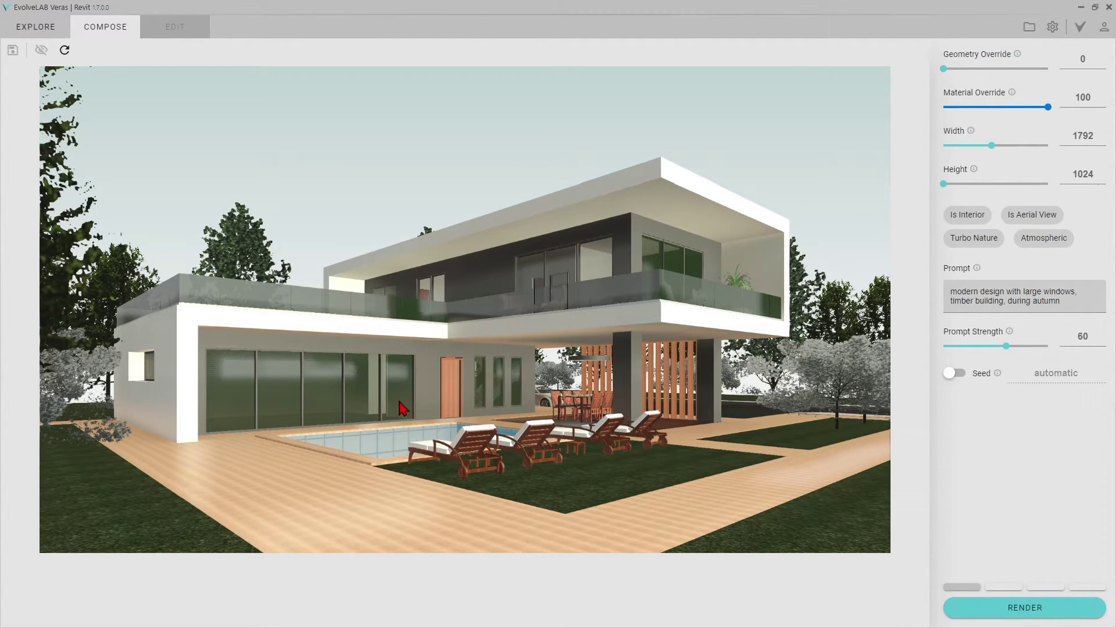
Set Material Override to 0 and the width to 1920, and enable Turbo Nature
mouse_move(1009, 97)
left_click_drag(1048, 107, 933, 104)
left_click_drag(994, 146, 1000, 148)
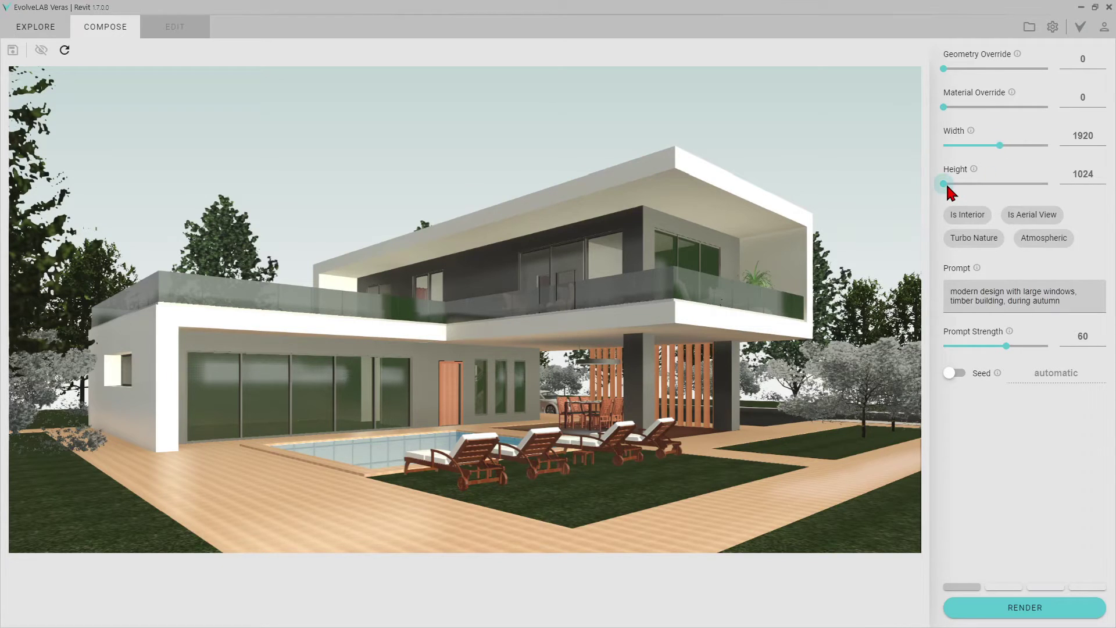
left_click(970, 238)
Replace the existing prompt with "modern design with large windows, during autumn, off white slab,"
left_click_drag(1071, 303, 936, 271)
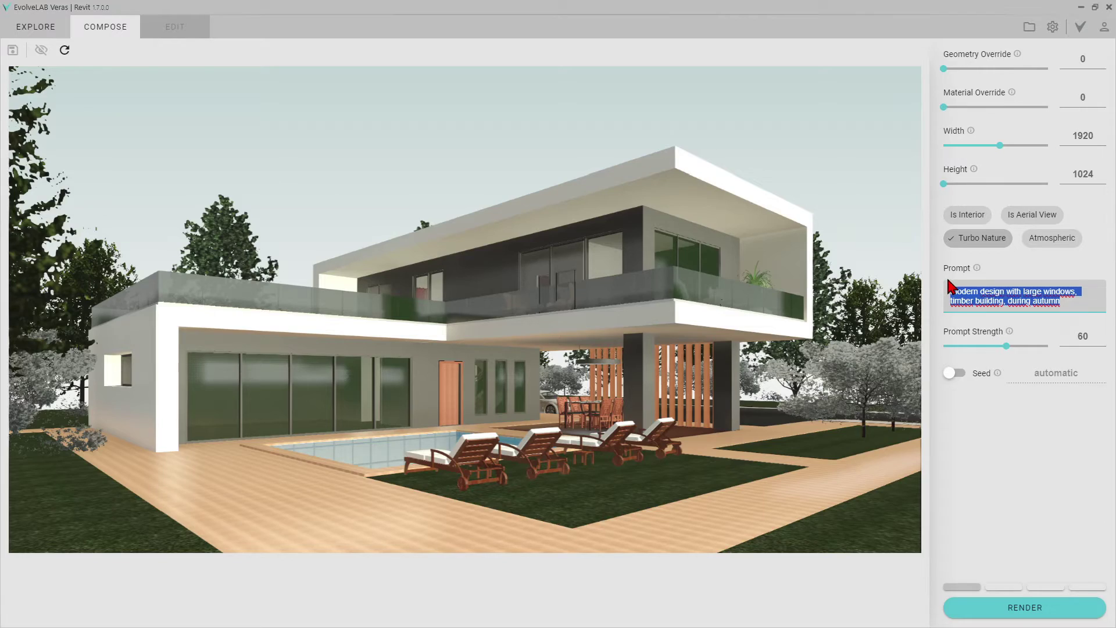
key("BackSpace")
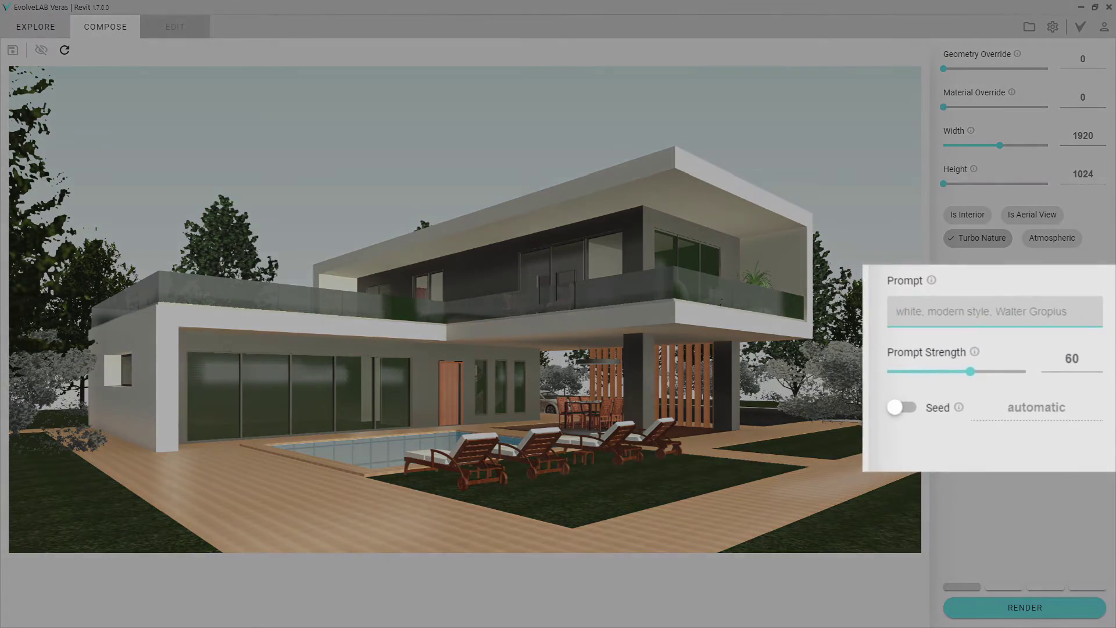
type("modern de")
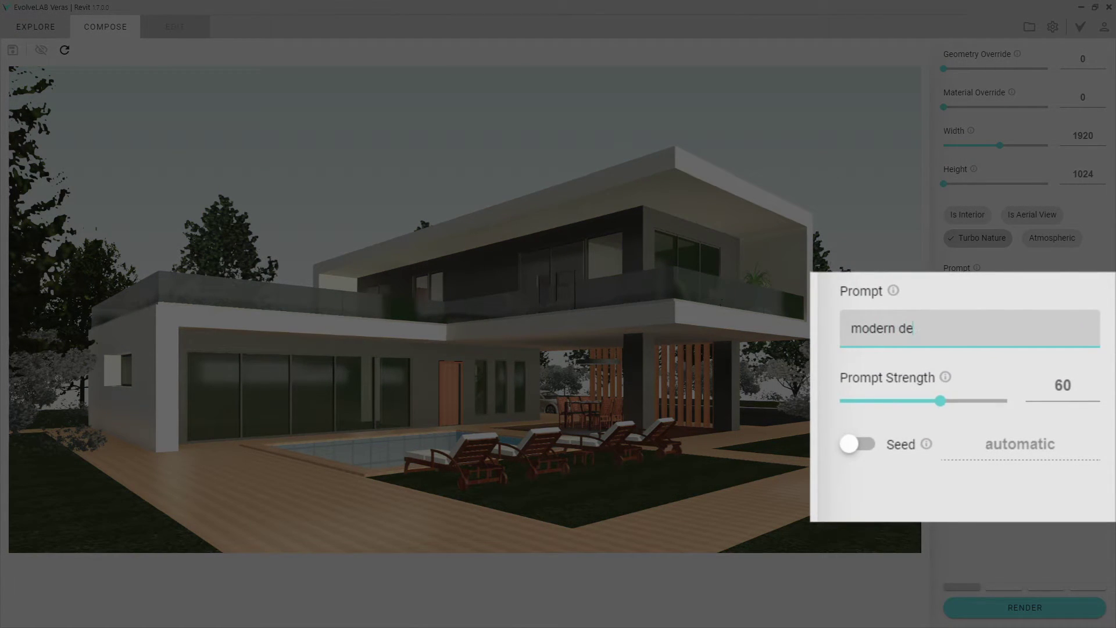
type("sign with ")
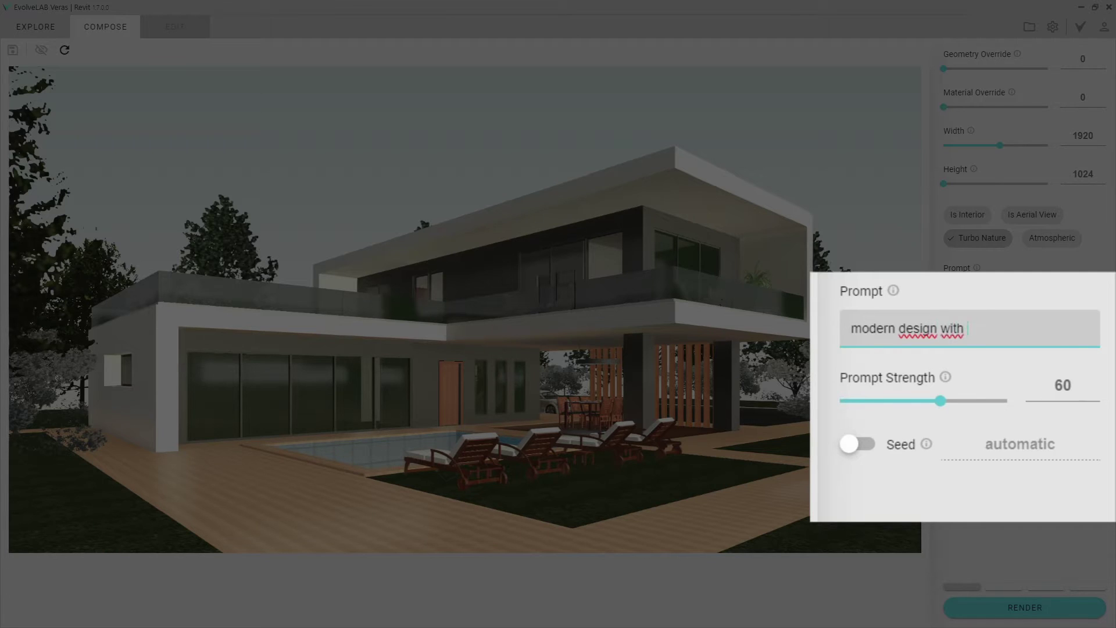
type("large windows")
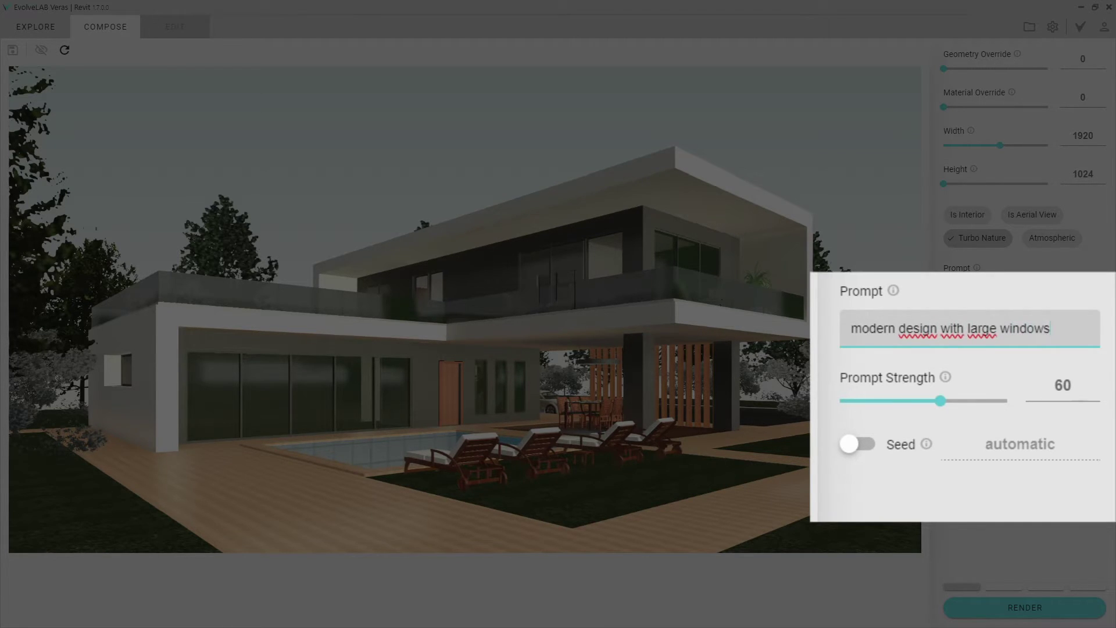
type(".")
type(" during a")
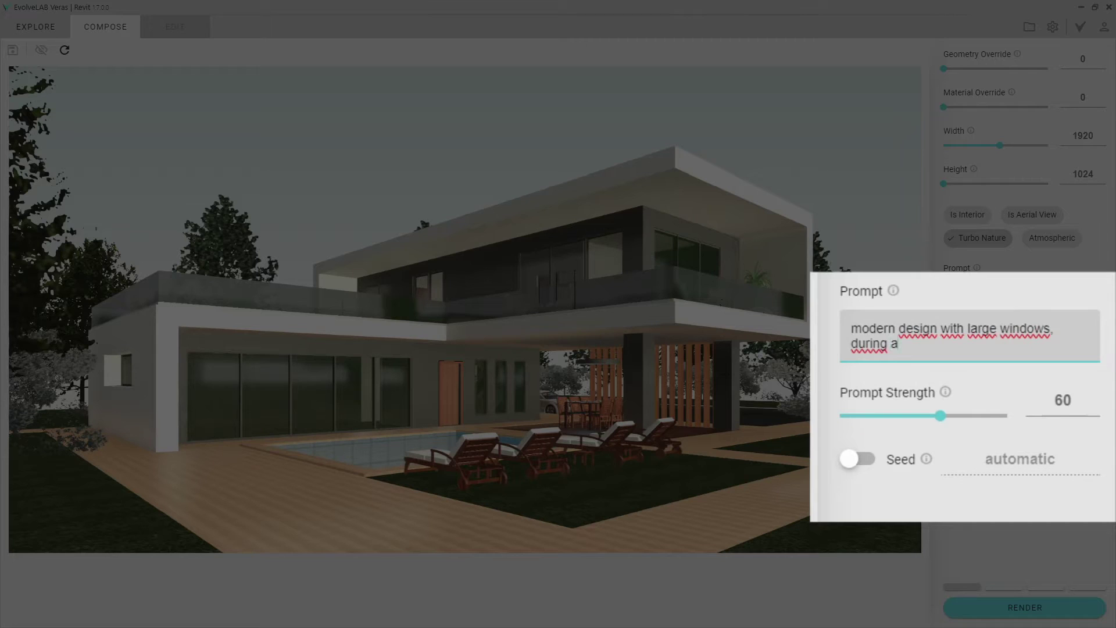
type("utumn. off white slab,")
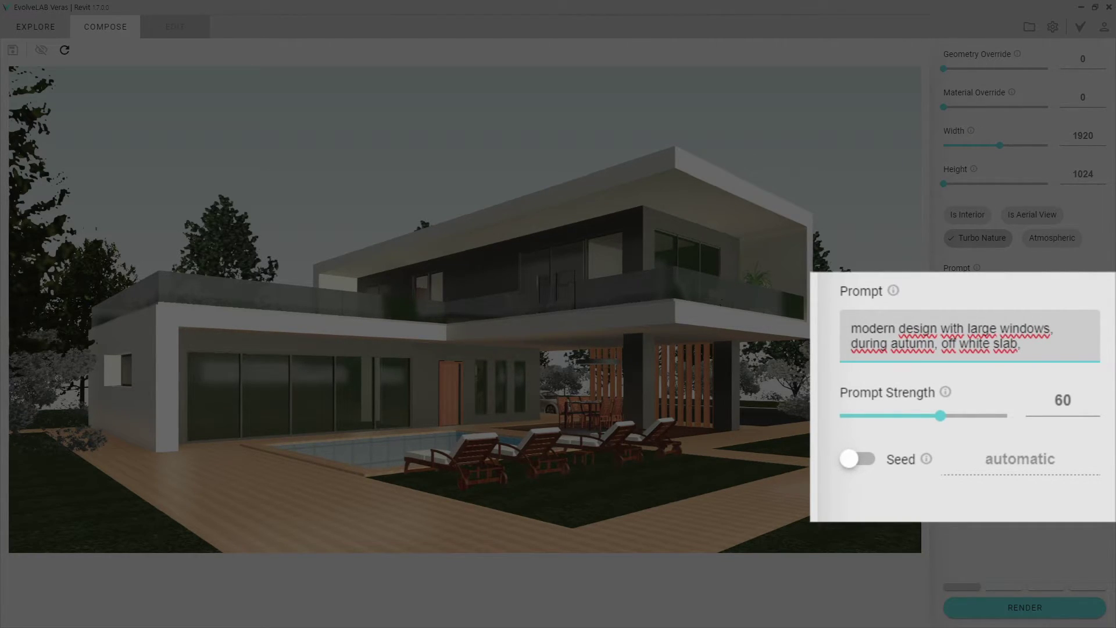
Extend the prompt with "grey concrete walls, pool at garden, trees background, wooden slat, black window joinery"
type(" grey concrete walls")
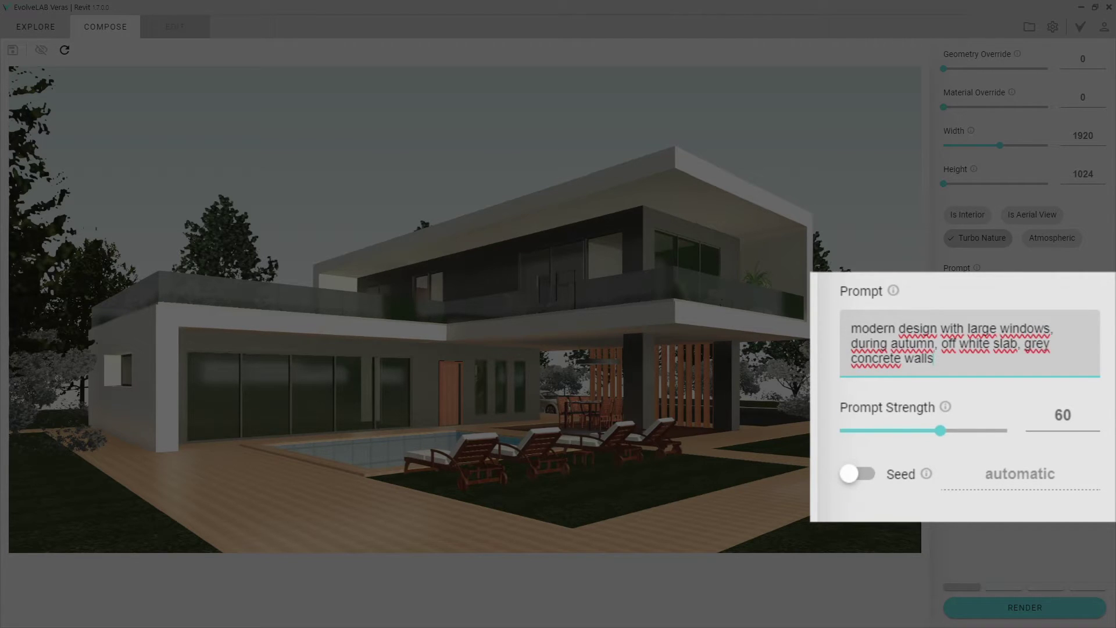
type(", pool at garden")
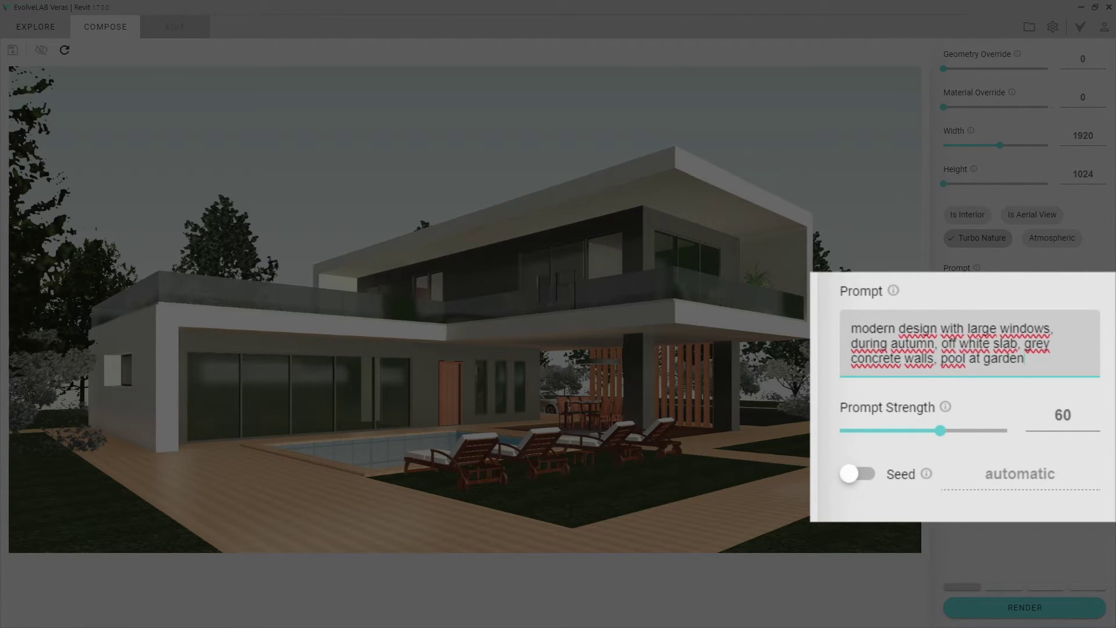
type(". trees bac")
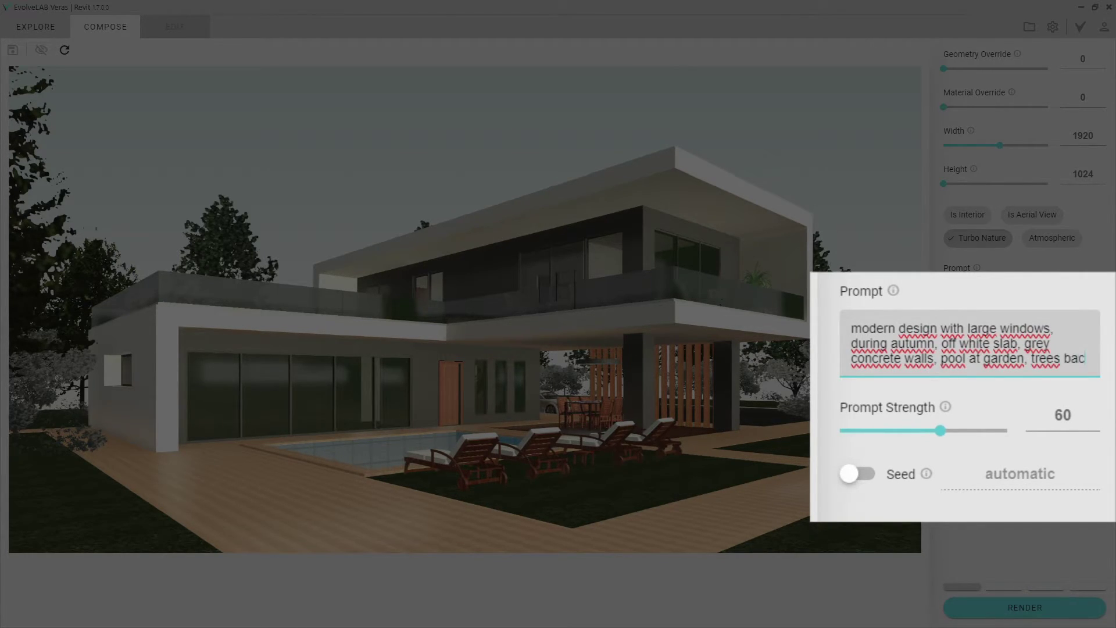
type("kground,")
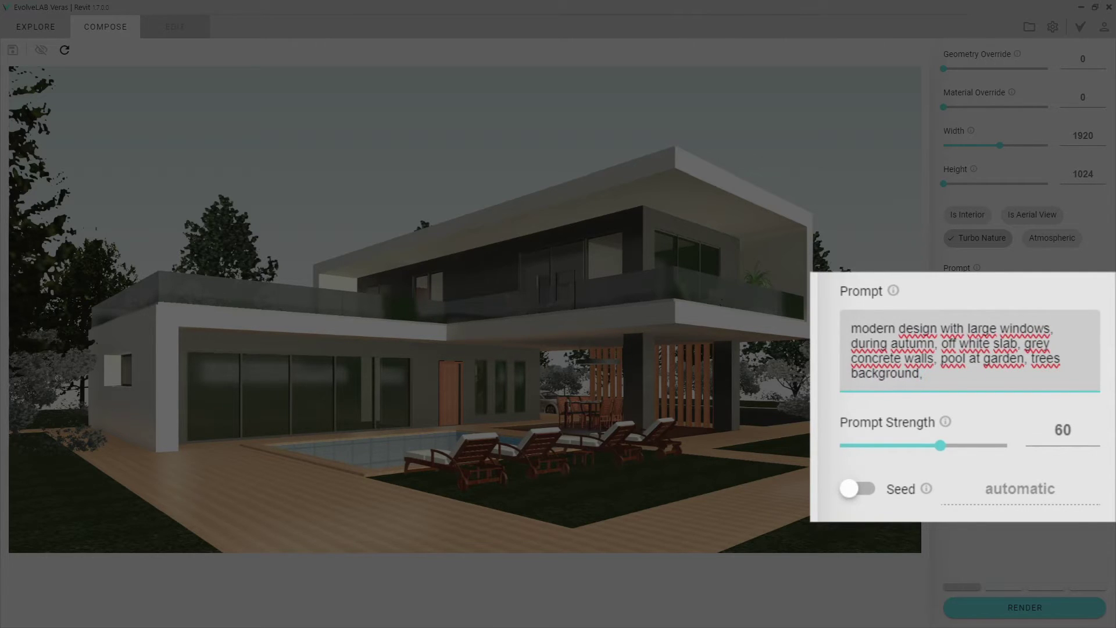
type(" wooden ls")
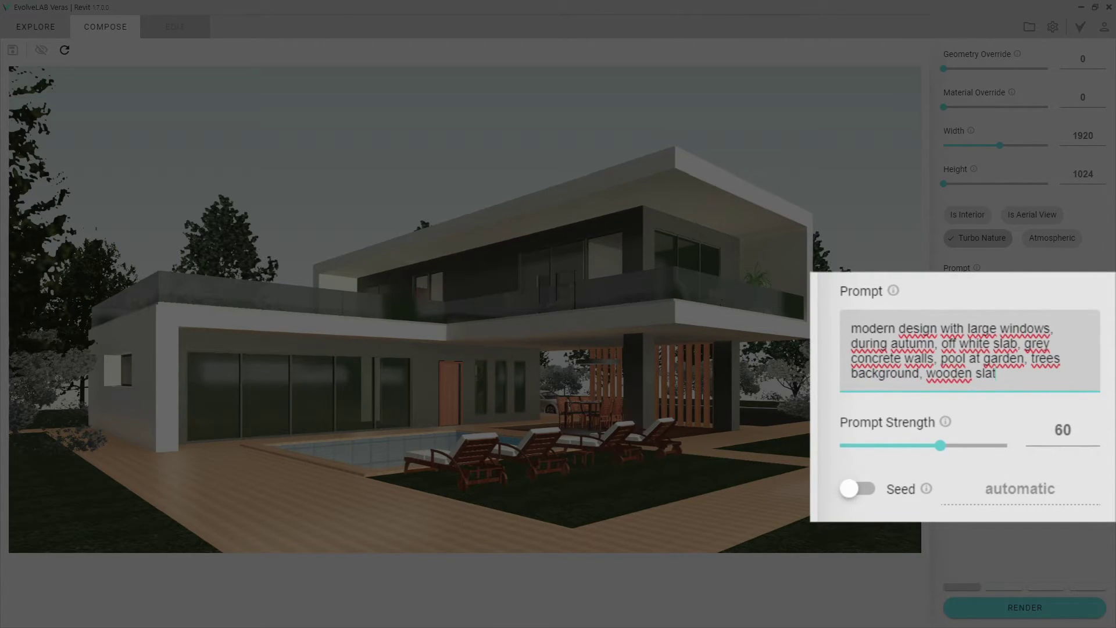
type("at, black window jo")
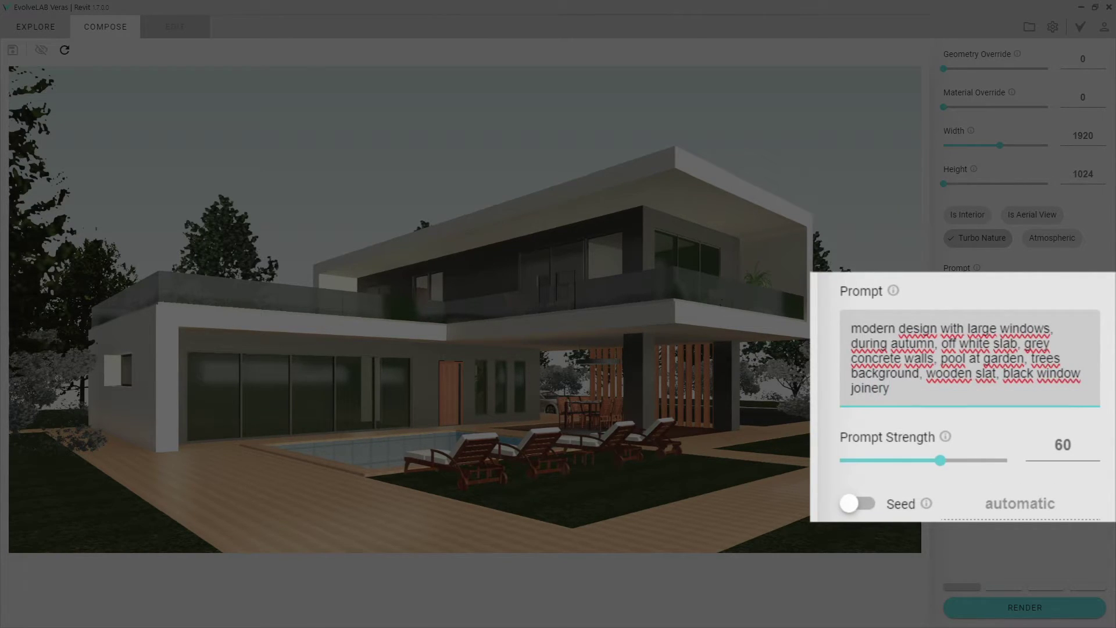
Complete the prompt with "window reflection, wooden entrance door, direct sunlight, glass railing, wooden deck outside, exposing sunlight"
type("inery, window reflection, wooden")
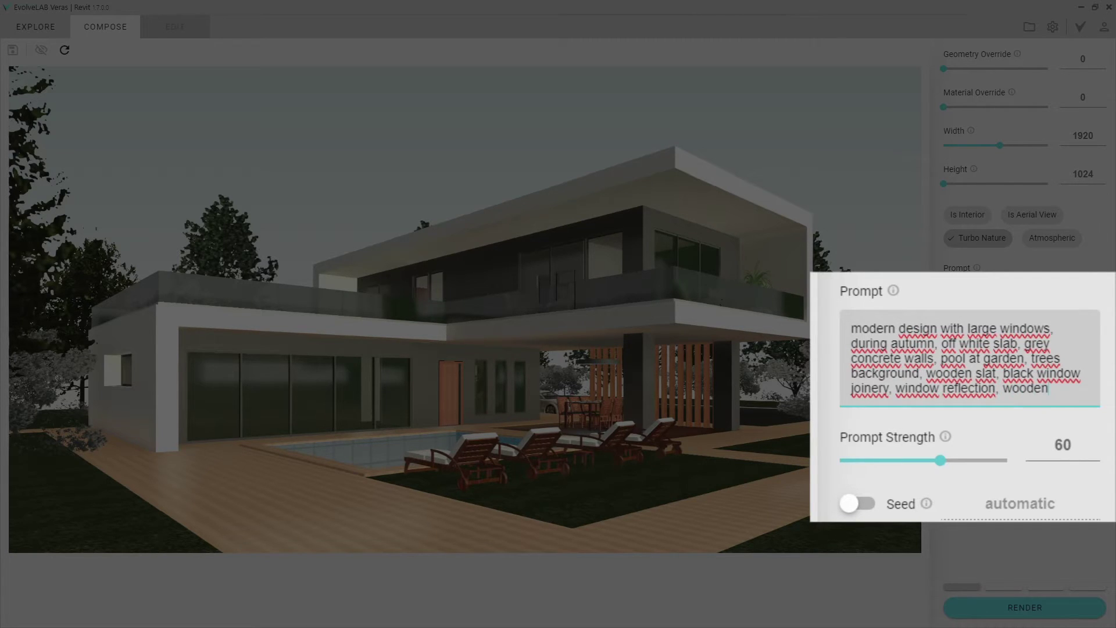
type(" entrance door")
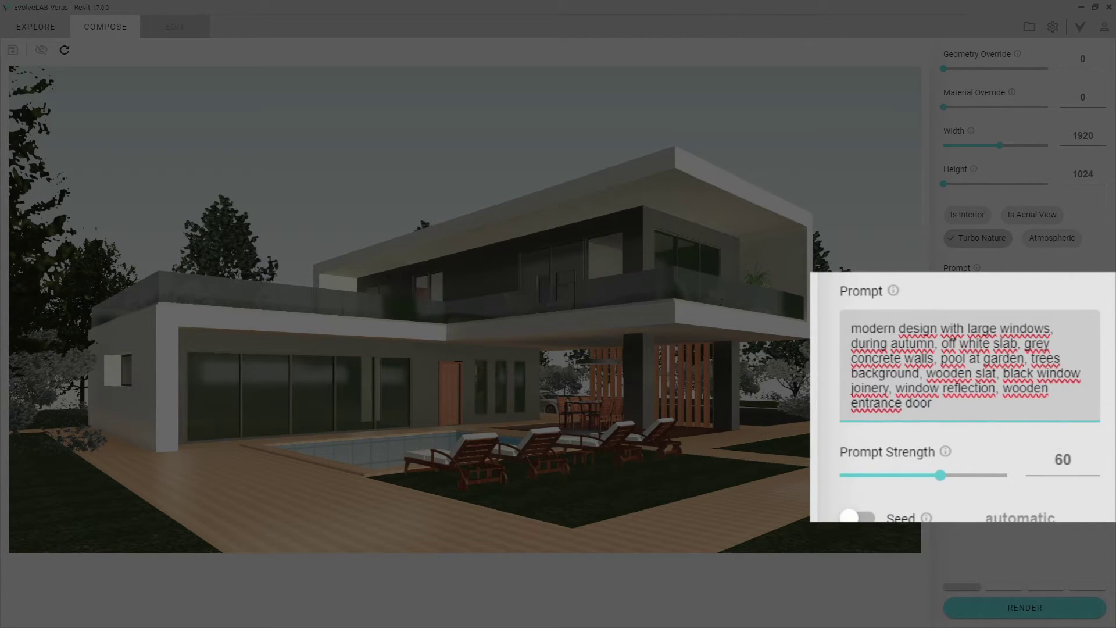
type(", direct sunlight, glass rail")
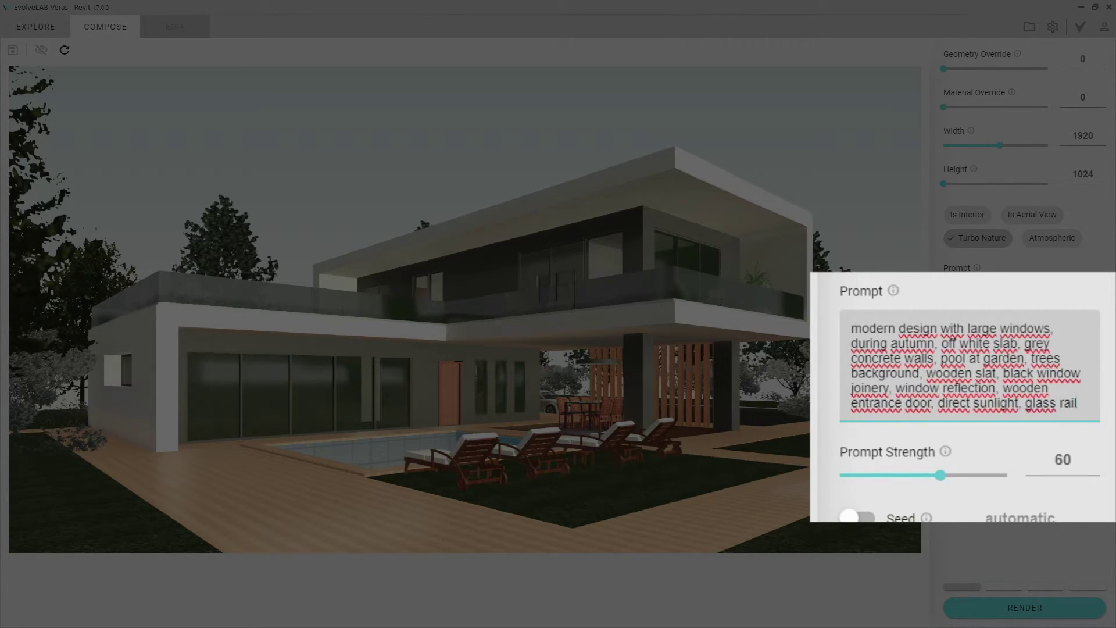
type("ing, wooden dect")
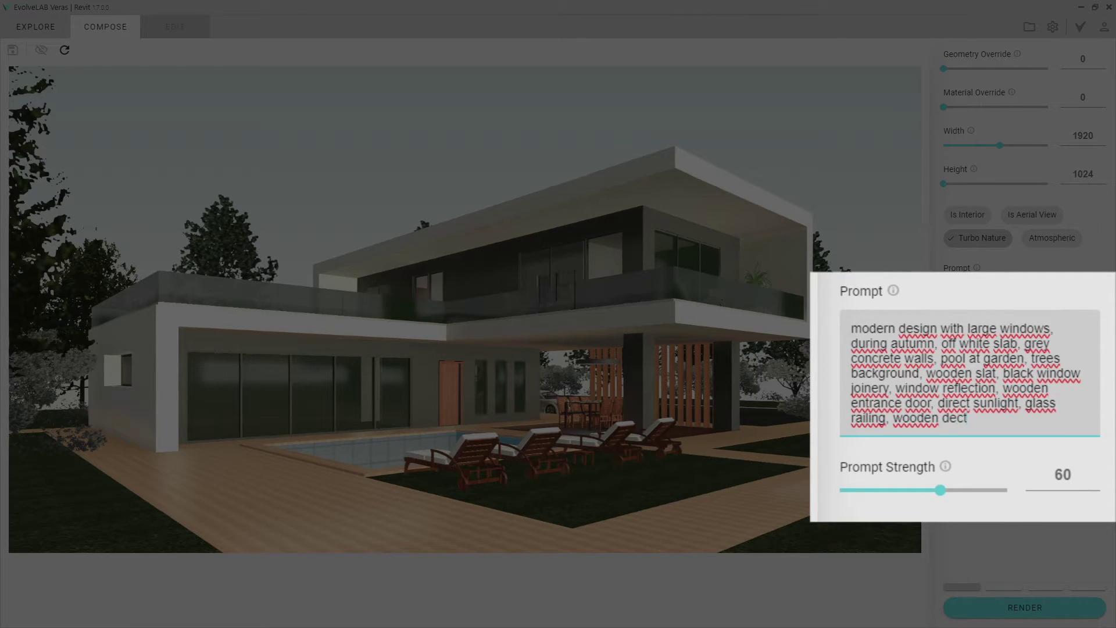
type("k a")
type("utside, ")
type("exposin")
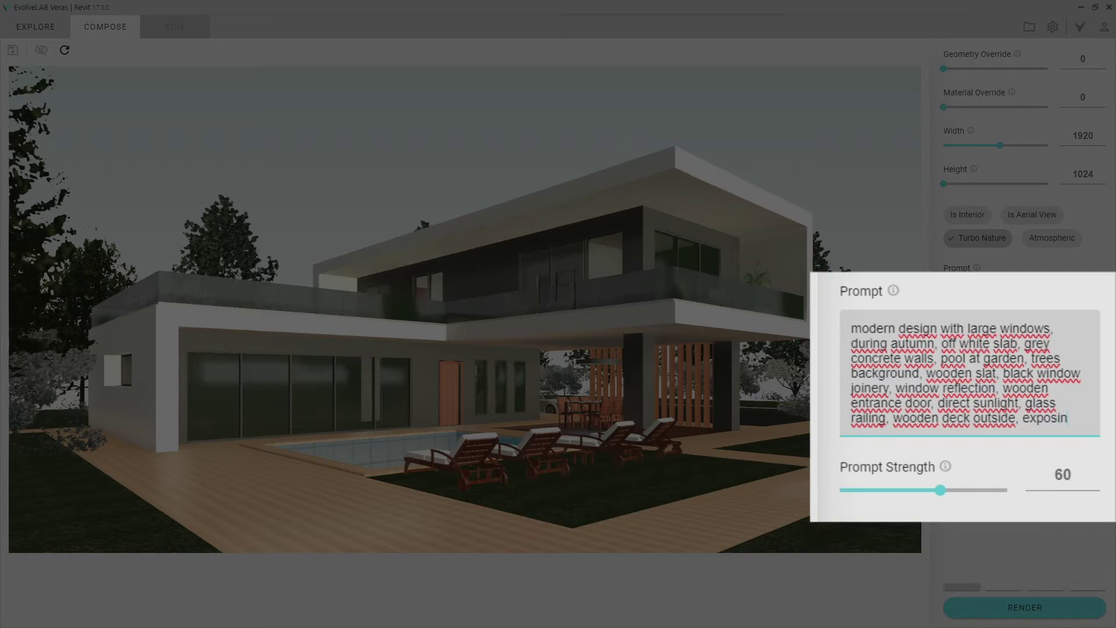
type("g sunlight")
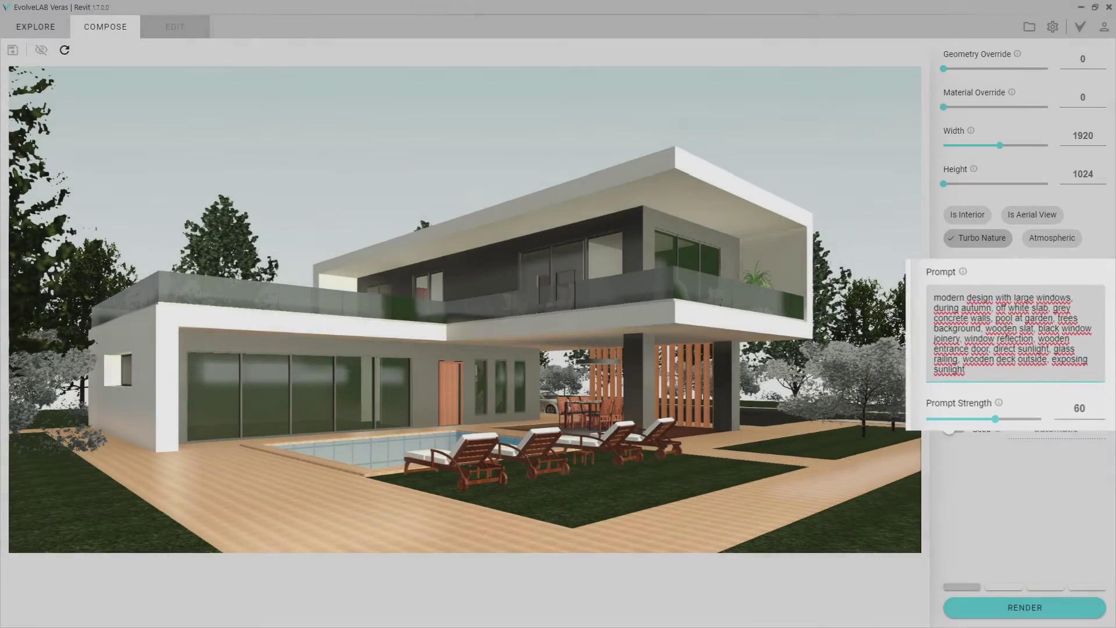
Set Prompt Strength to 80 and render four images of the camera 1 view
left_click_drag(1008, 401, 1027, 409)
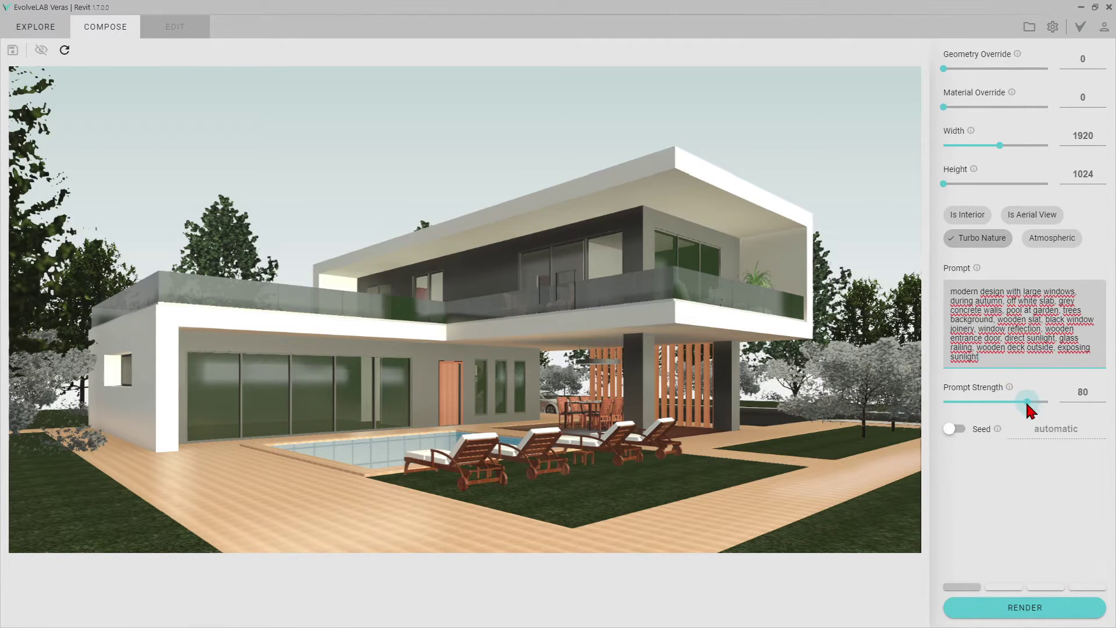
left_click(1087, 587)
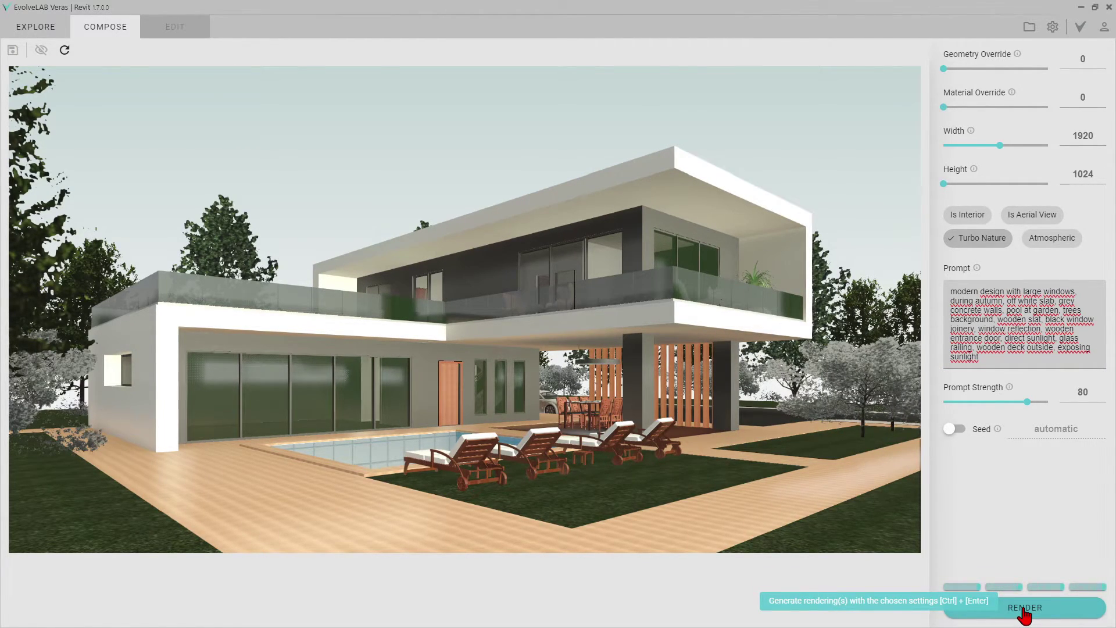
left_click(1024, 608)
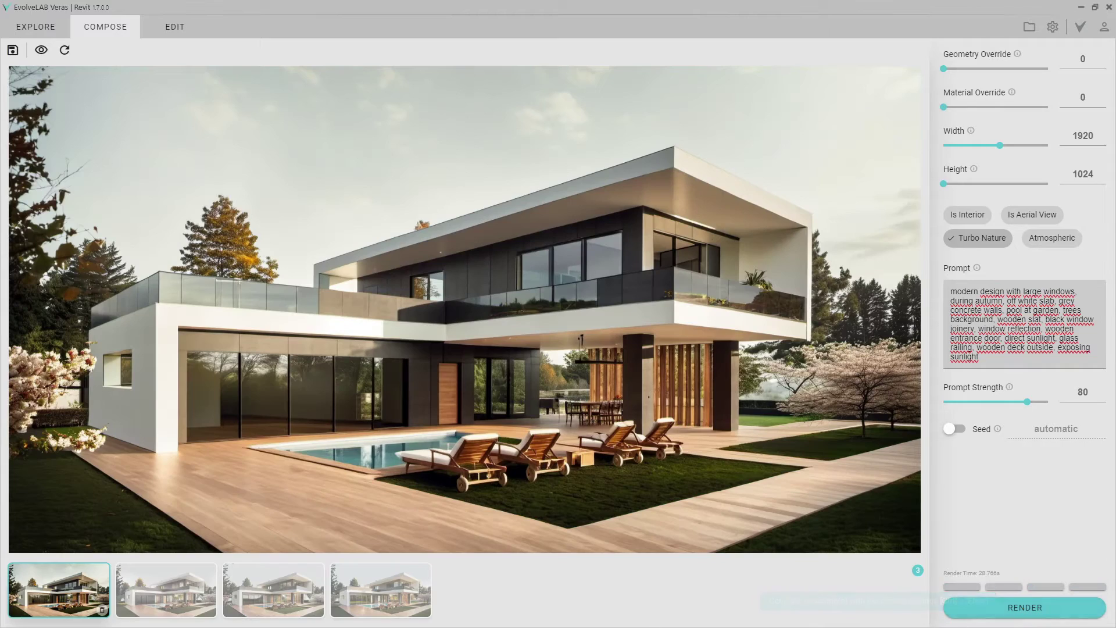
Delete the second, third and fourth renderings of the camera 1 view, keeping only the first
left_click(170, 588)
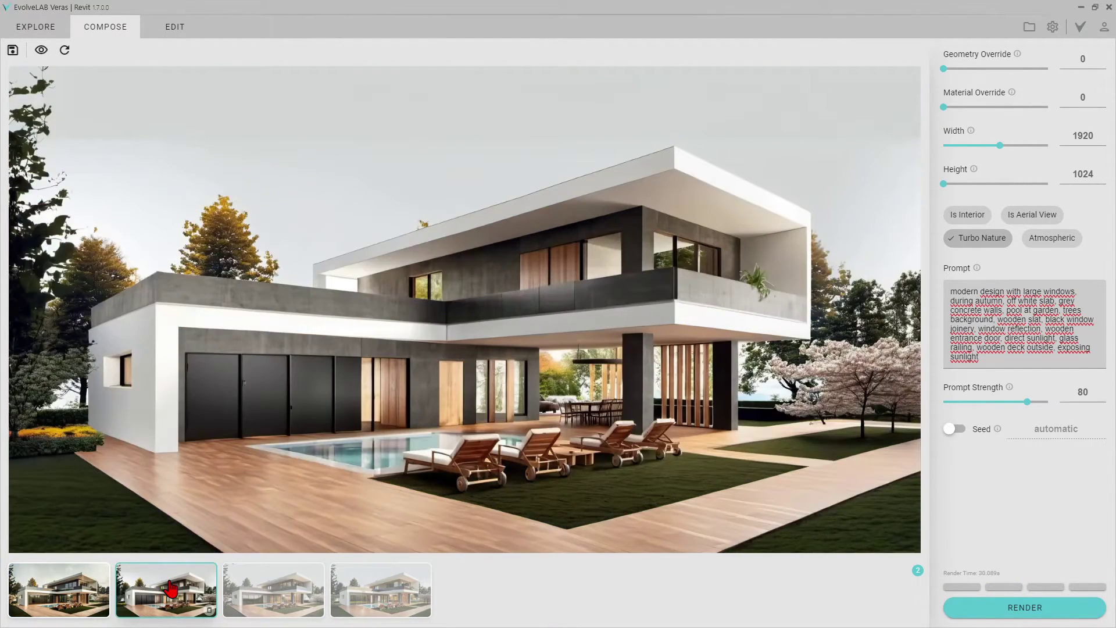
left_click(210, 610)
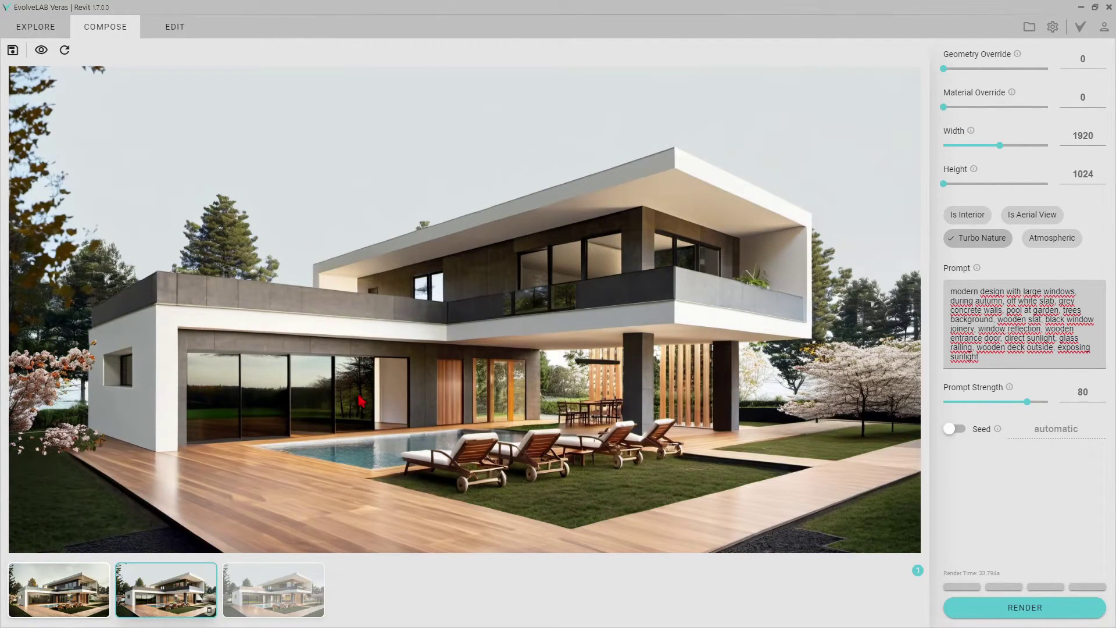
left_click(210, 610)
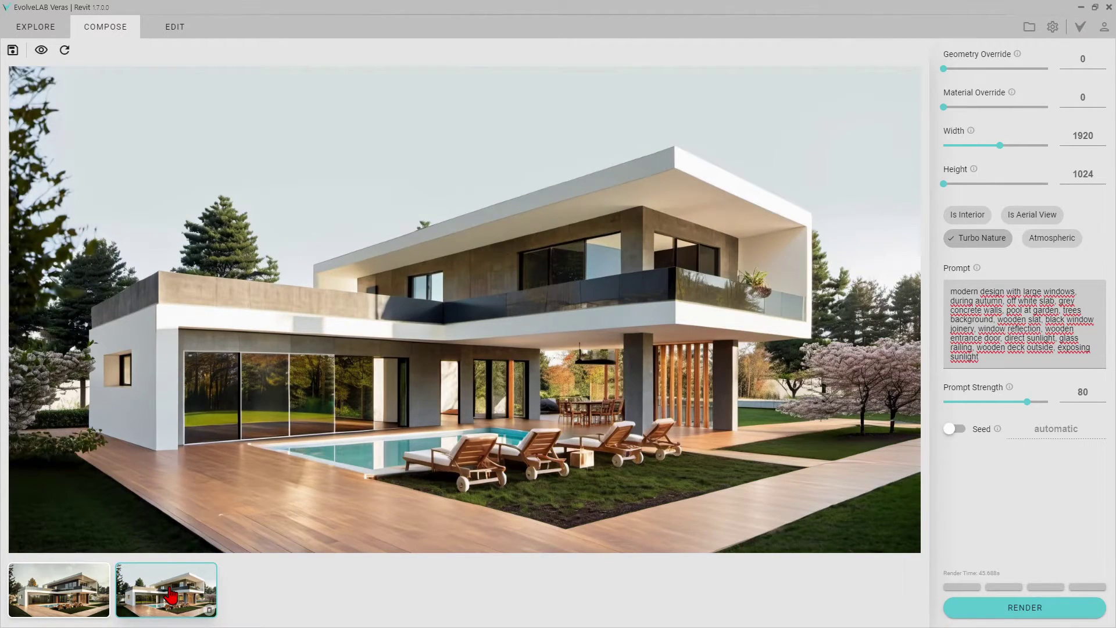
left_click(209, 609)
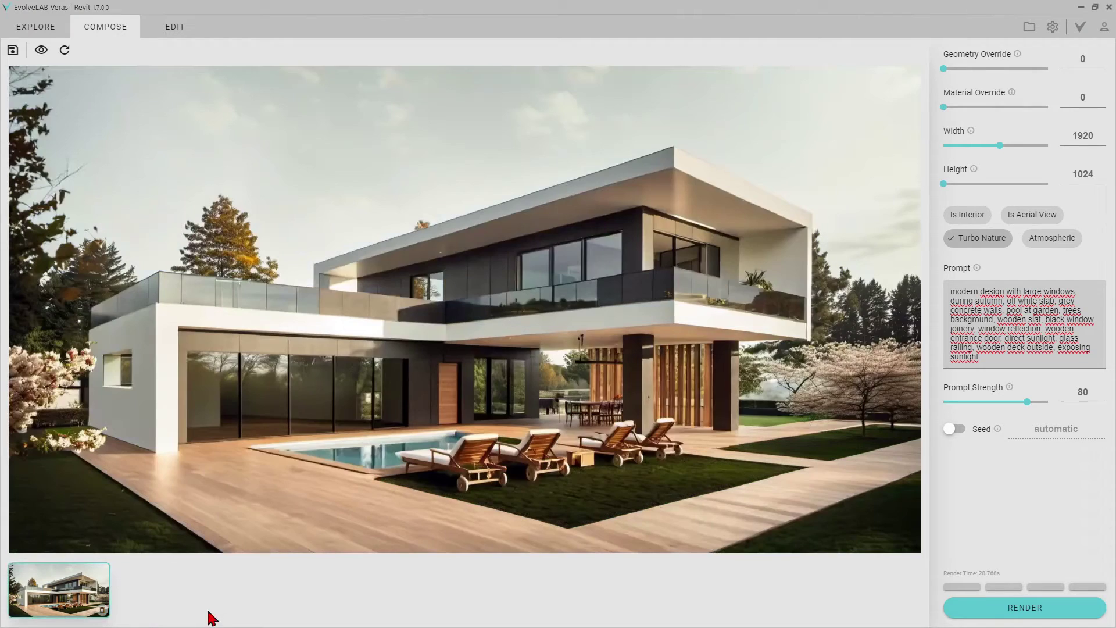
Render four more images of the camera 1 view with the same prompt and settings, and compare them
left_click(1023, 611)
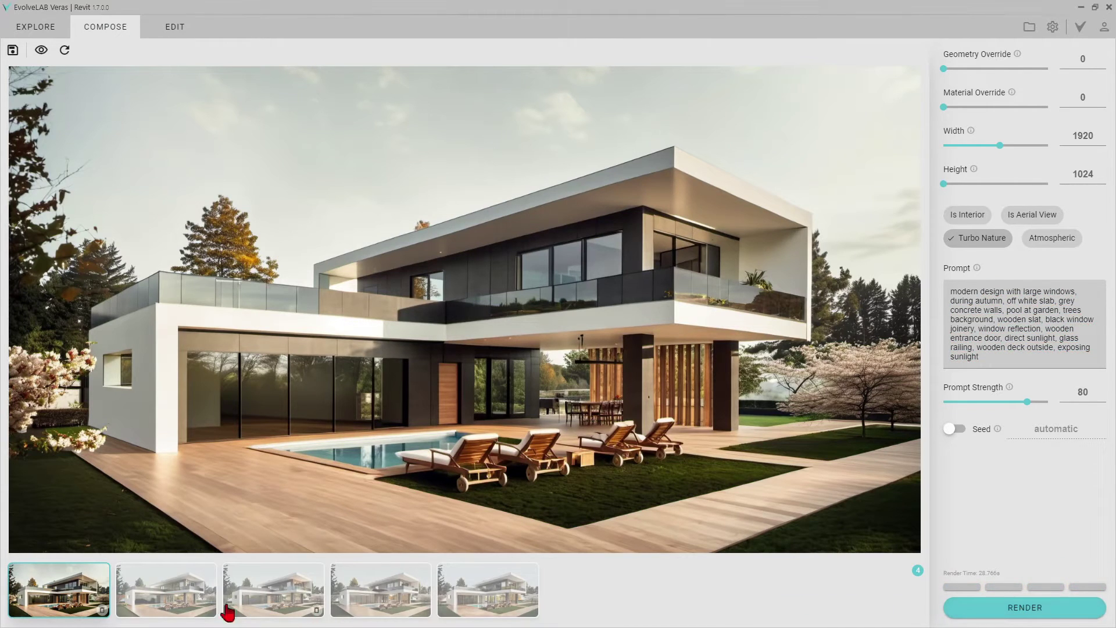
left_click(173, 603)
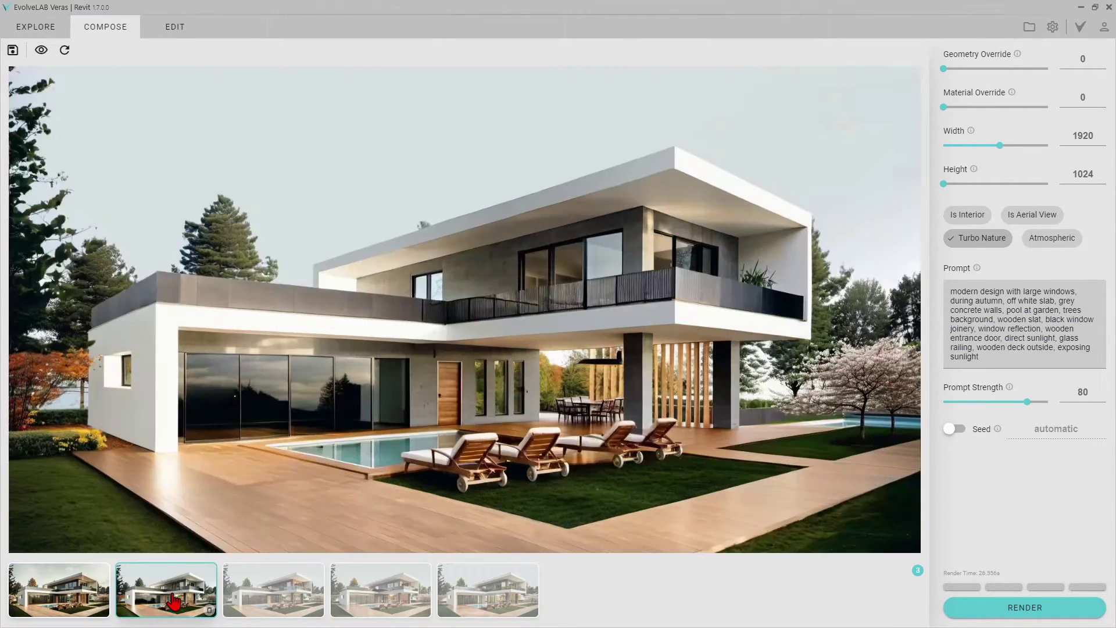
left_click(270, 599)
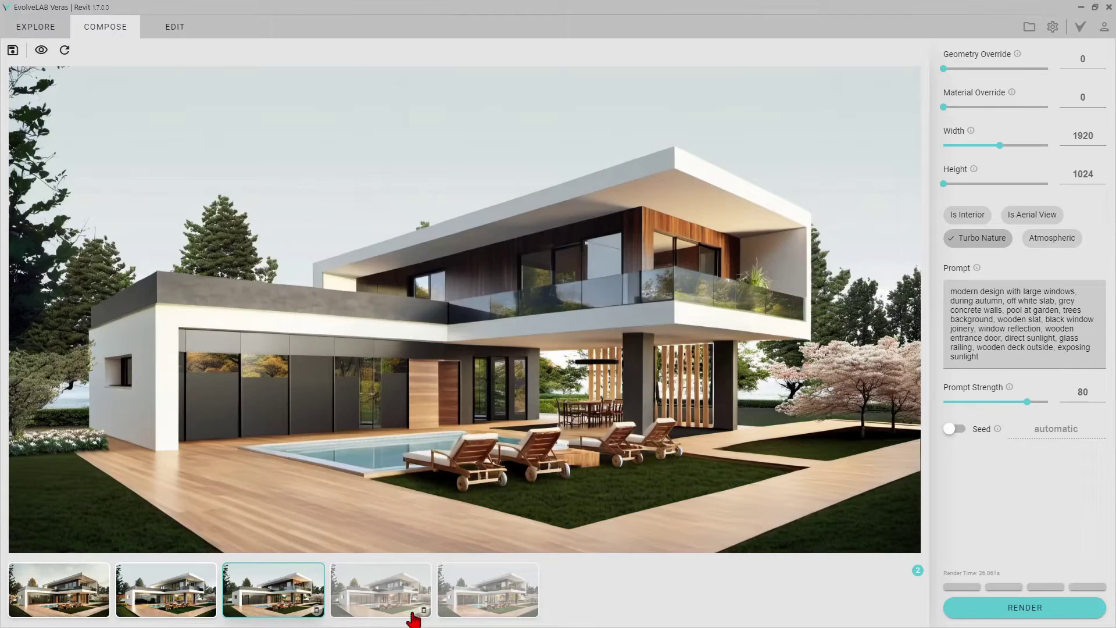
left_click(451, 614)
left_click(376, 601)
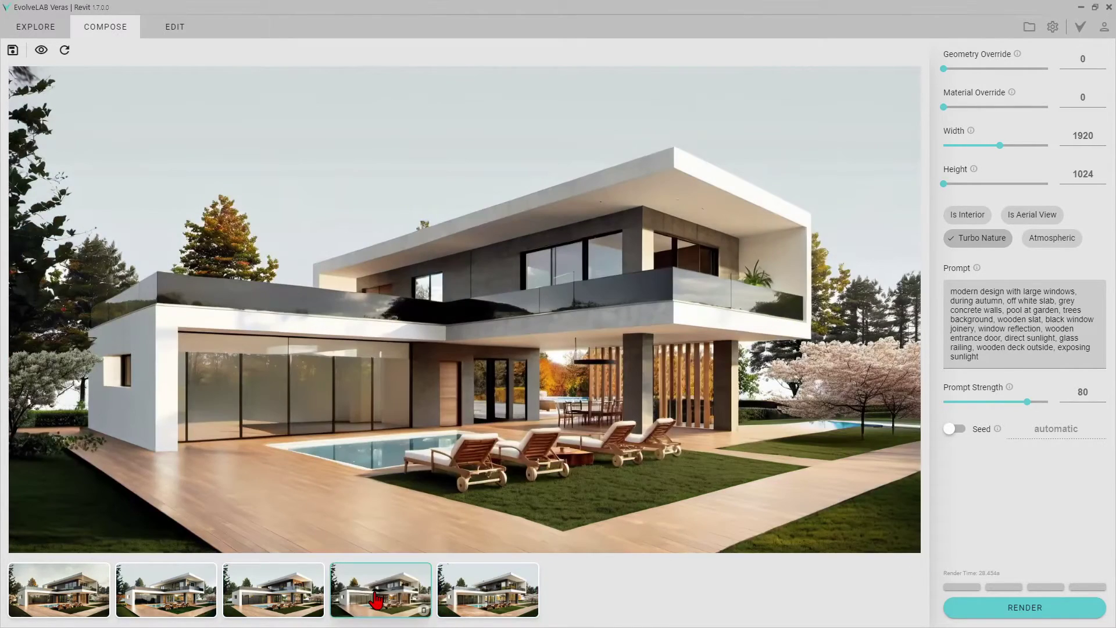
left_click(291, 603)
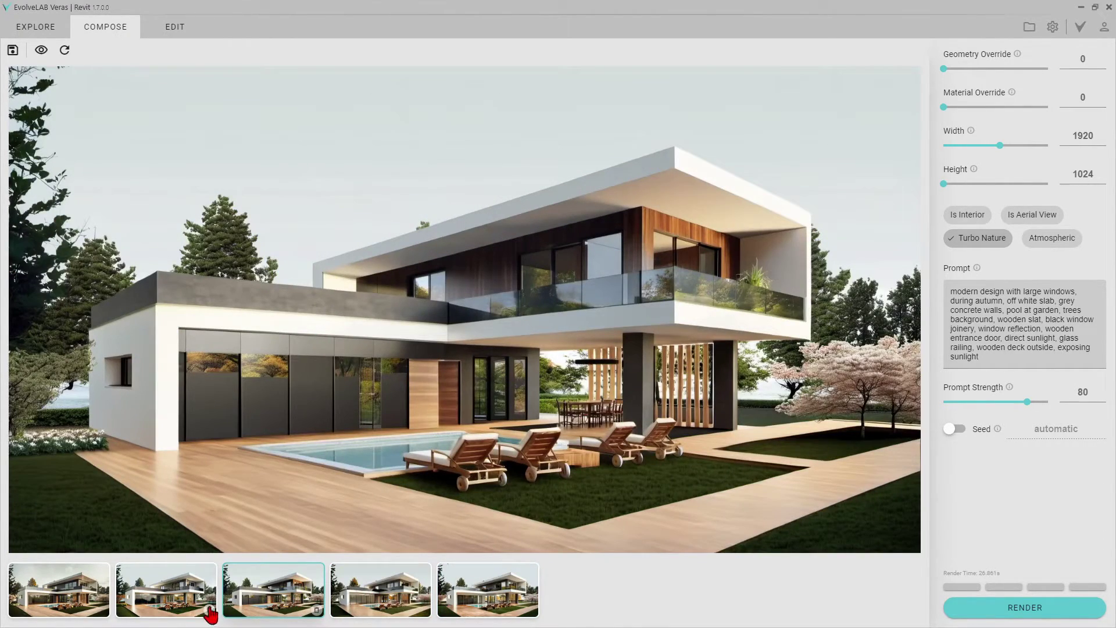
Delete the four additional renderings, keeping only the original camera 1 image
left_click(210, 609)
left_click(210, 609)
left_click(211, 609)
left_click(210, 609)
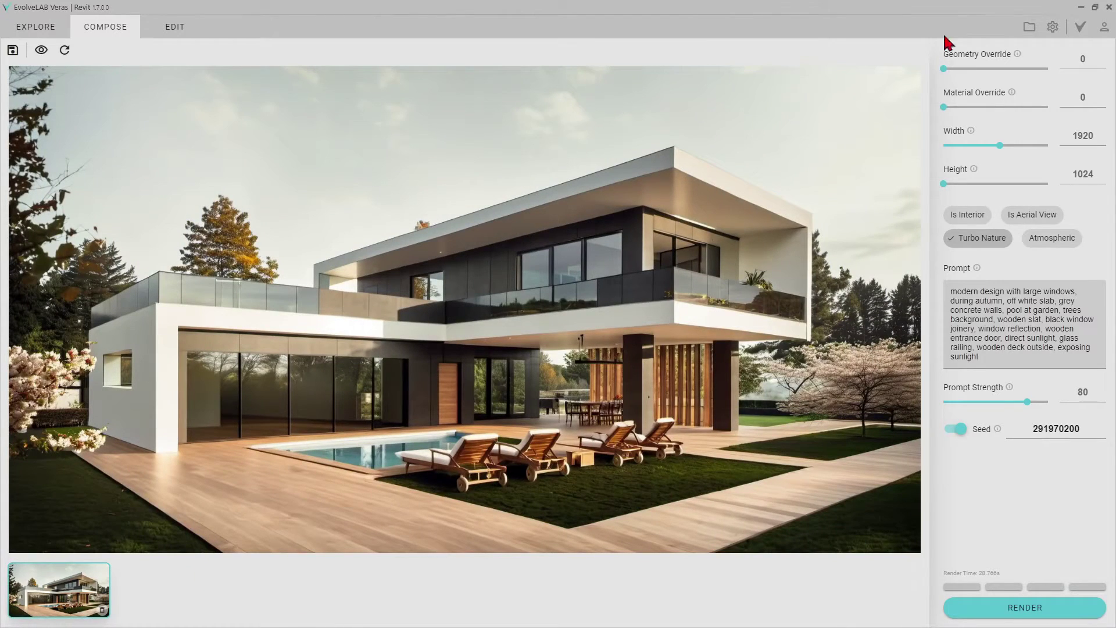
Open the camera 2 view in Revit, then return to Veras and refresh the preview image from it
left_click(1082, 8)
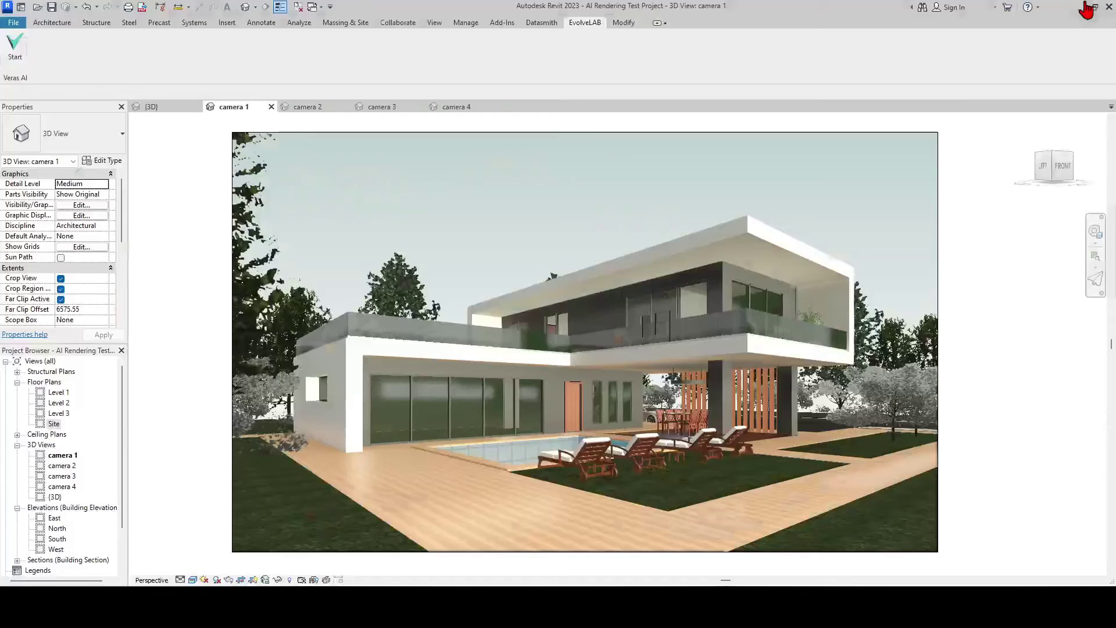
left_click(314, 108)
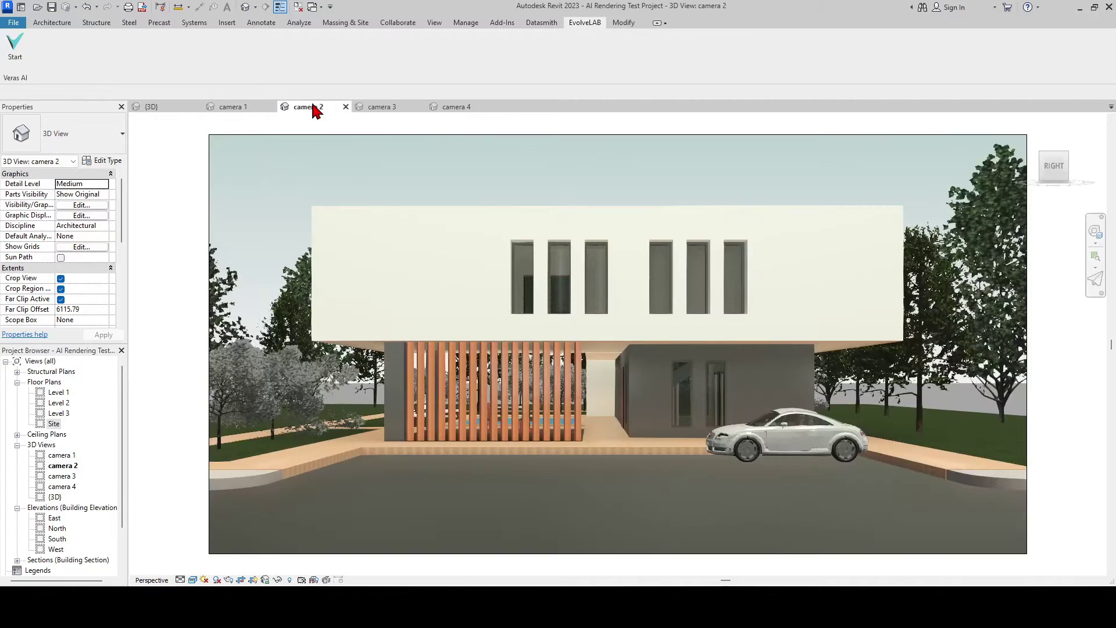
mouse_move(776, 607)
left_click(819, 578)
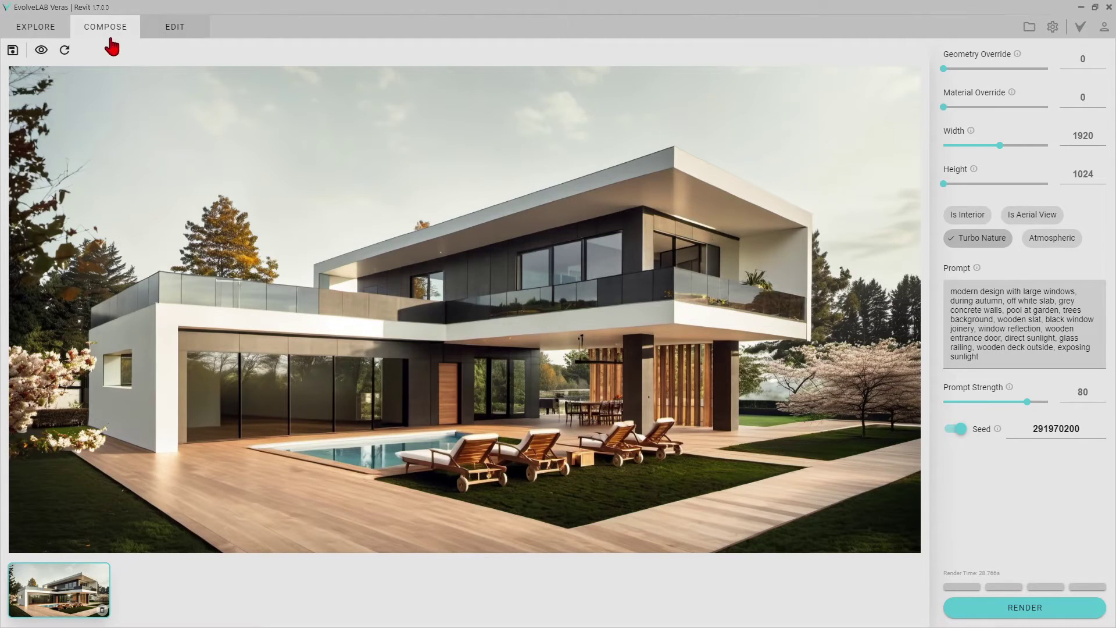
left_click(40, 51)
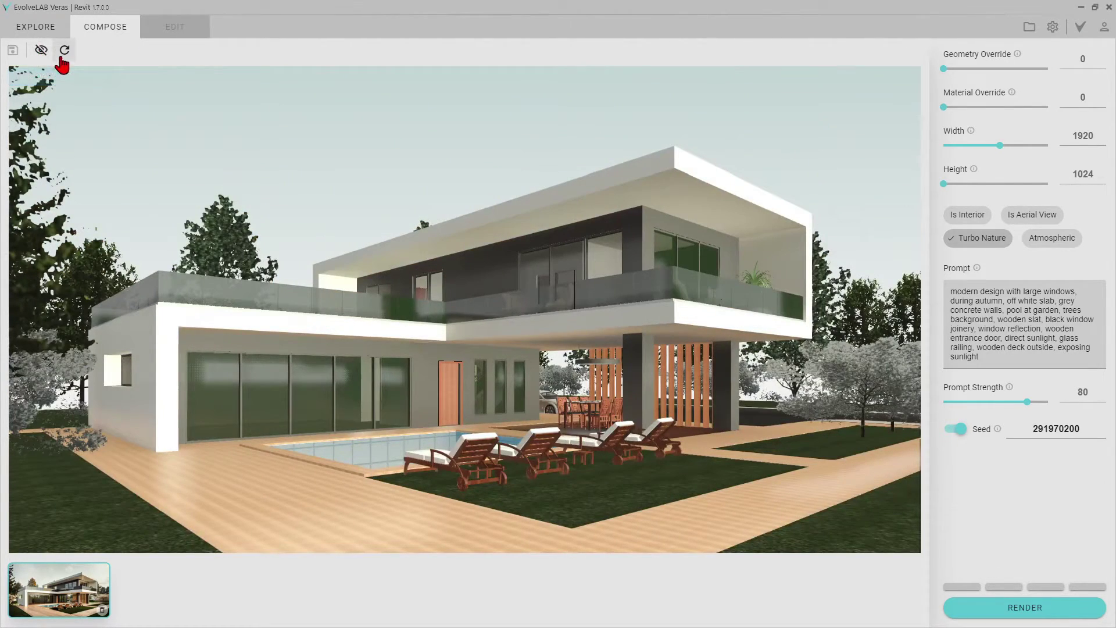
left_click(64, 51)
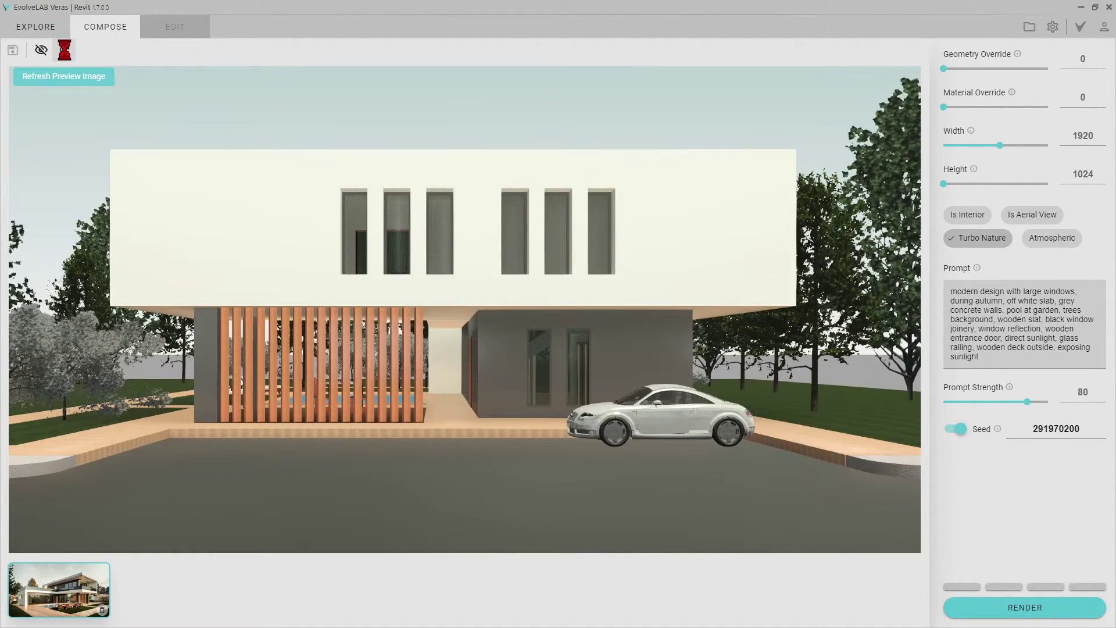
Switch the seed to automatic, set Geometry Override to 30 and Material Override to 70, and enable Atmospheric
left_click(955, 429)
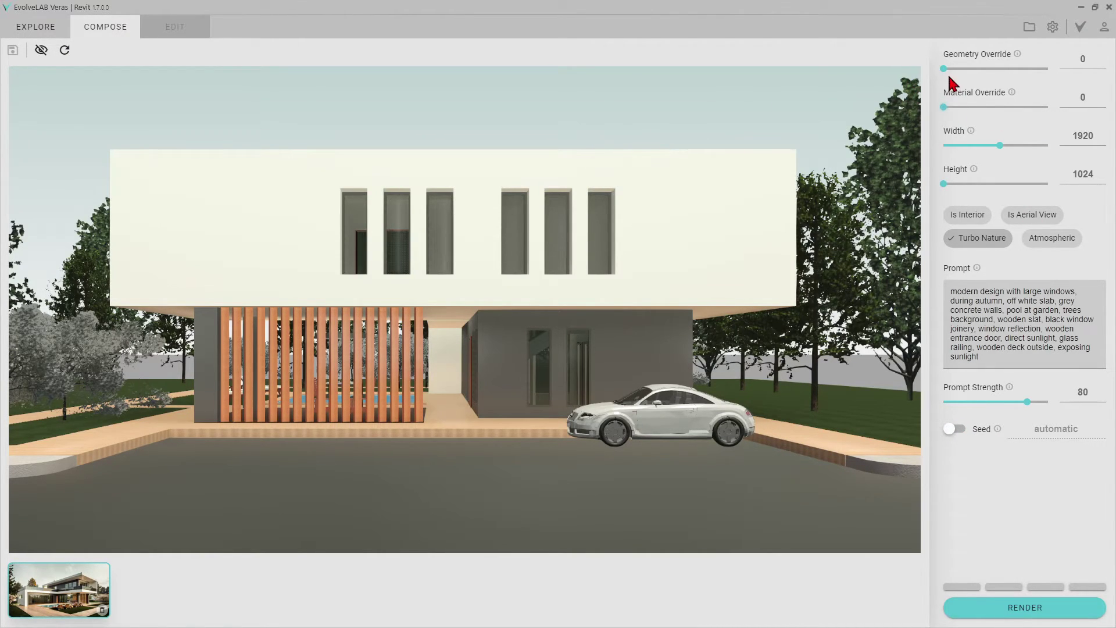
left_click_drag(947, 70, 1017, 120)
left_click(1055, 243)
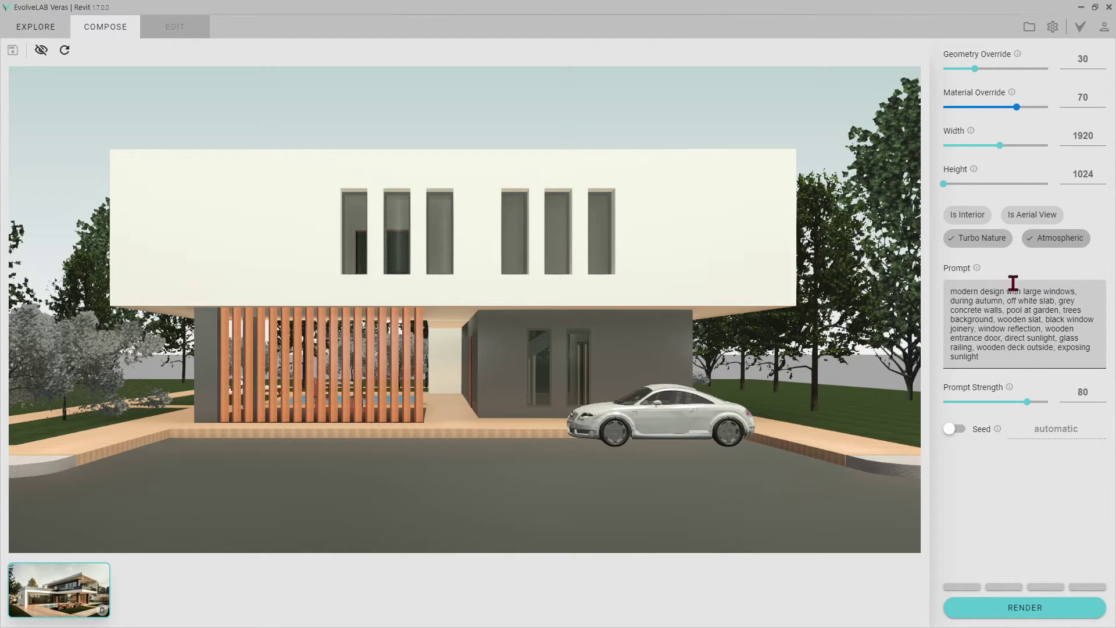
Replace the existing prompt with "modern design with large windows, interior lights, timber building"
left_click_drag(998, 359, 928, 293)
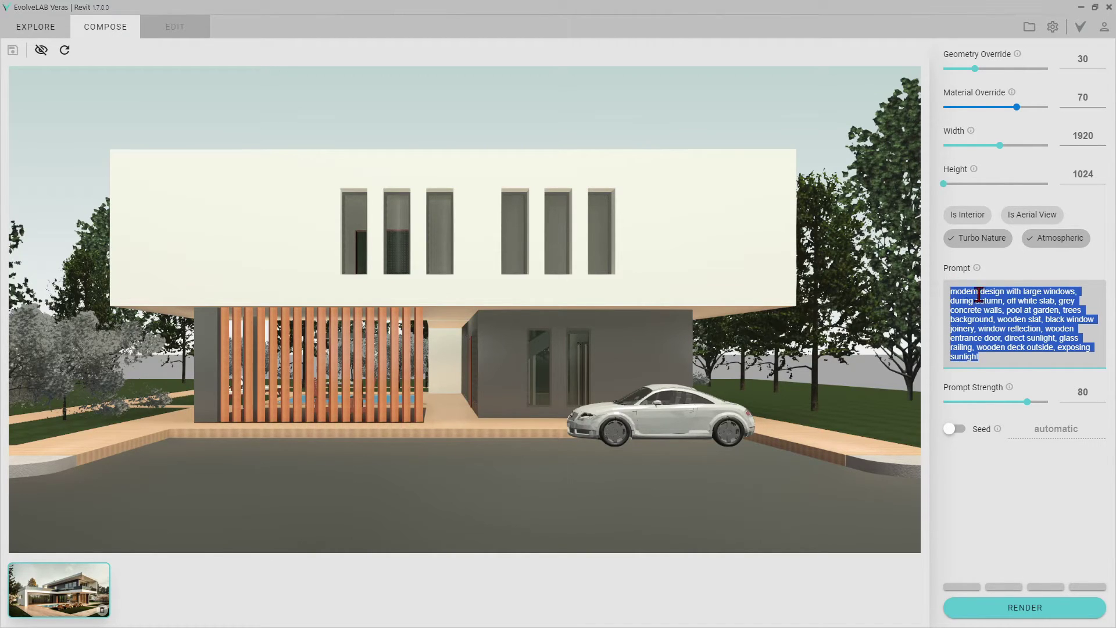
key("BackSpace")
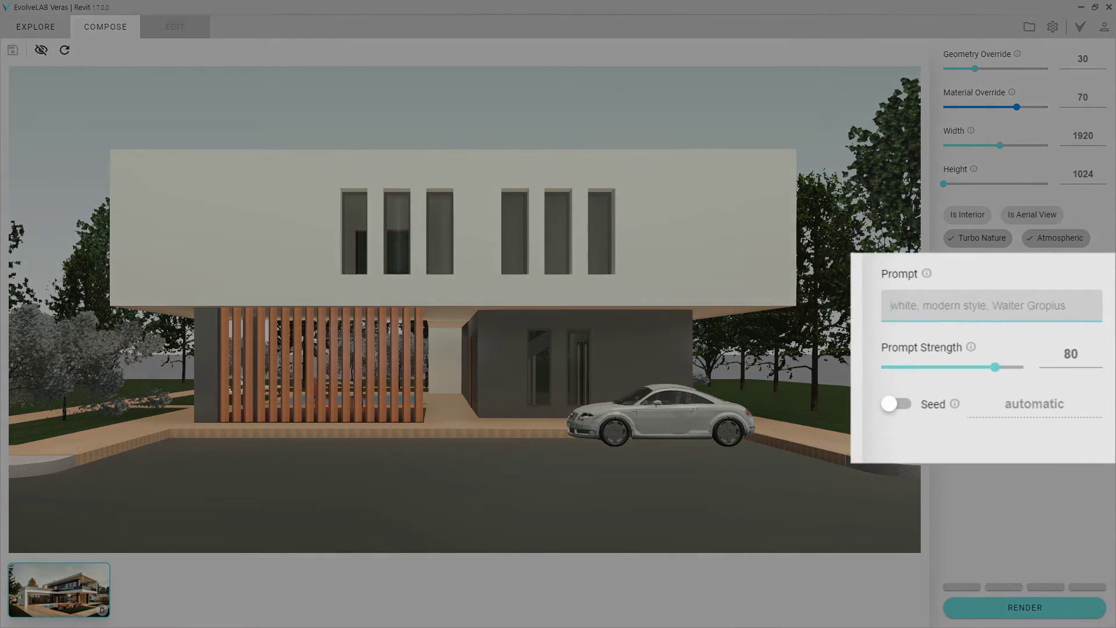
type("modern des")
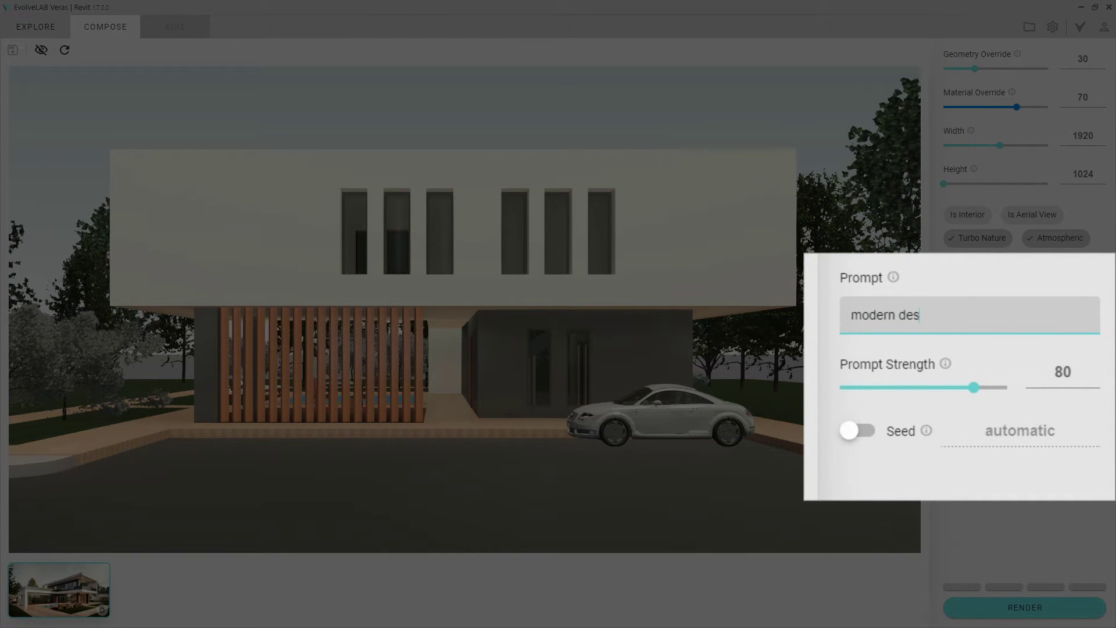
type("ign with large windows,")
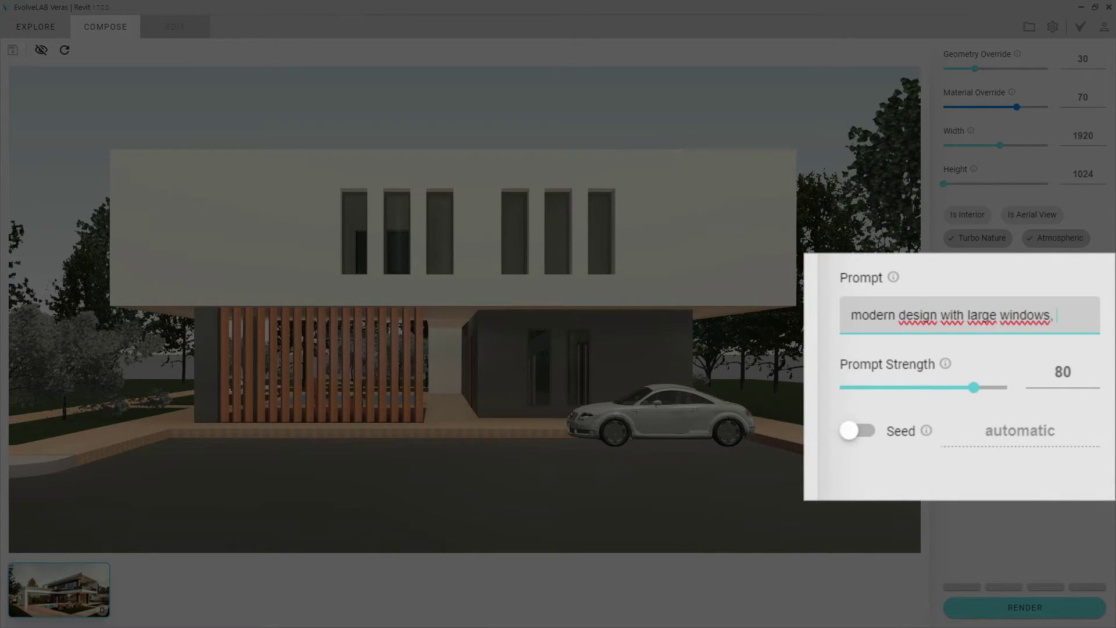
type("interior lights, timber building")
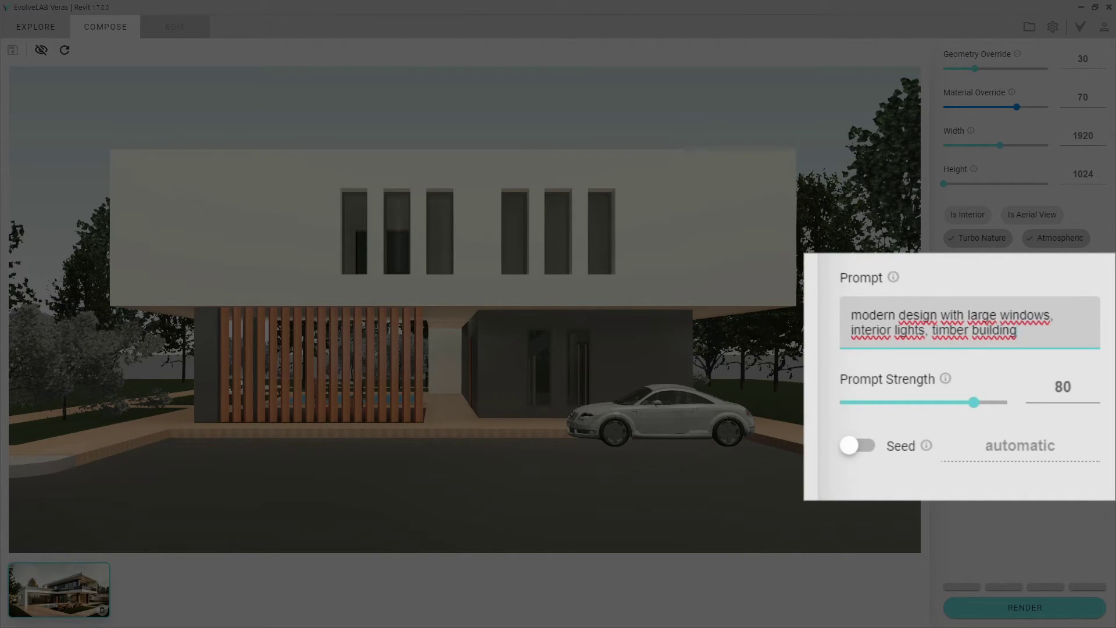
Extend the prompt with "during winter, ((snow)), blizzard, golden hour, wooden slat, audi TT"
type("winter, ((snow")
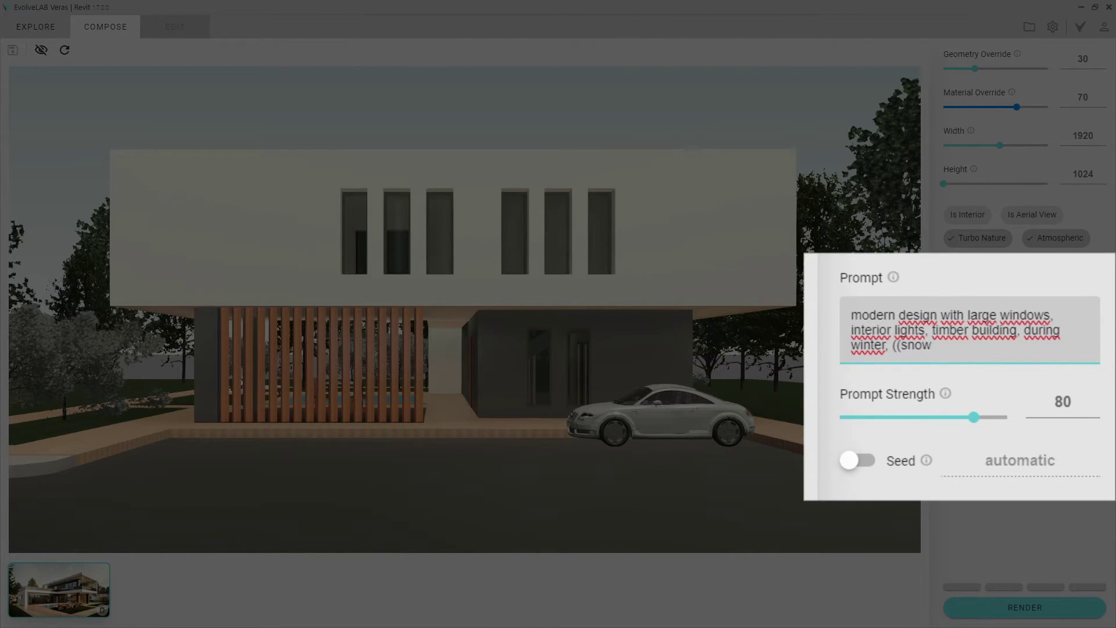
type(")), blizzard, golden")
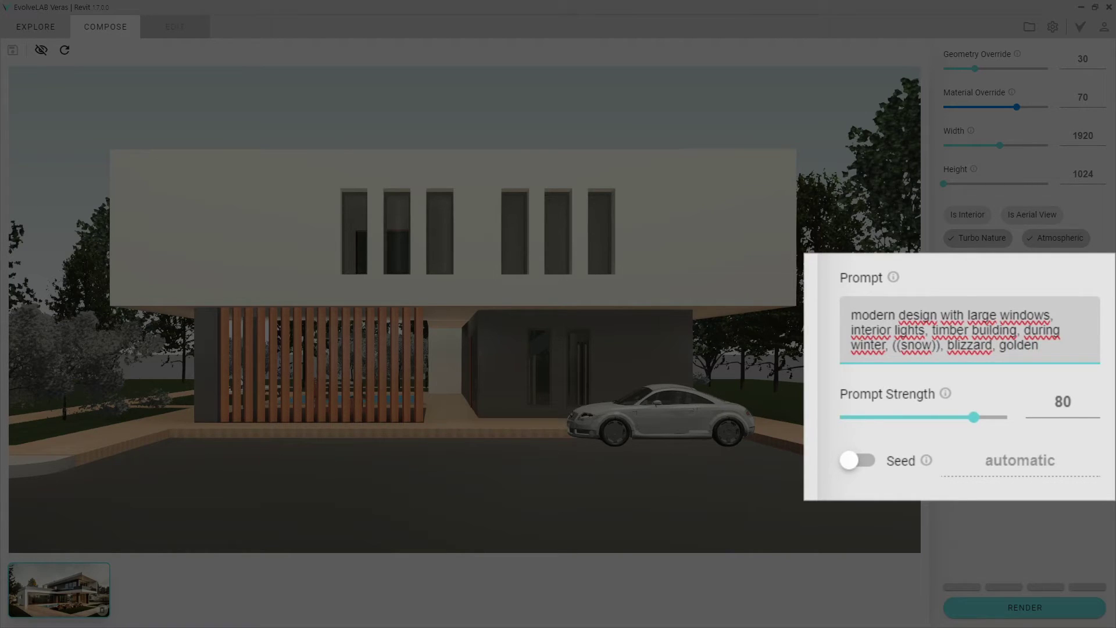
type(" hour, wooden slat, audi TT")
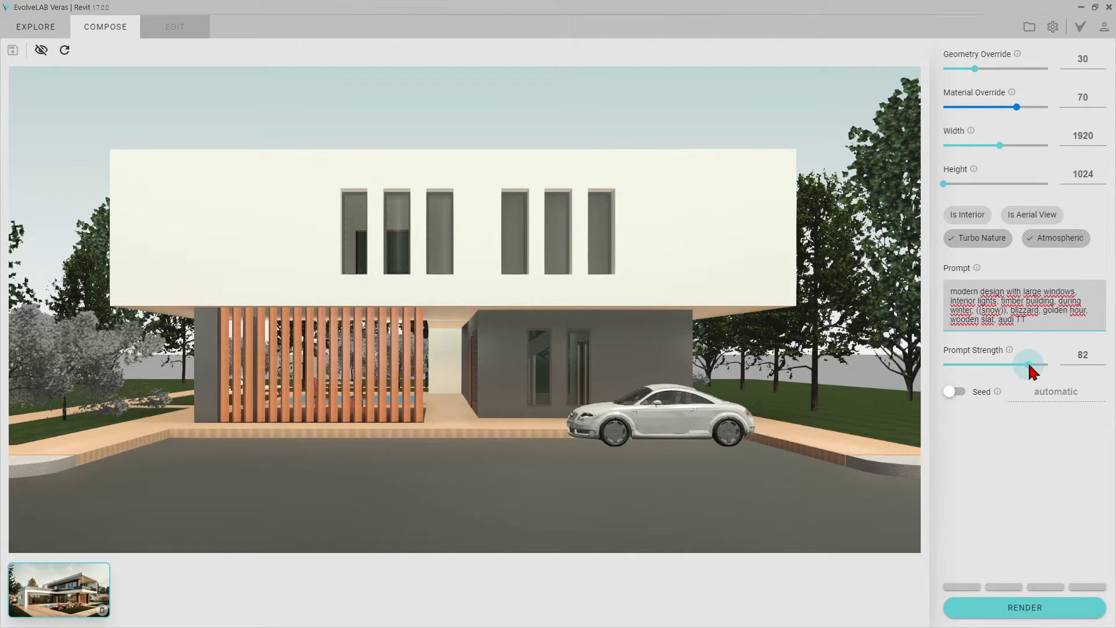
Set Prompt Strength to 85 and render four images of the camera 2 view
left_click_drag(1026, 363, 1034, 372)
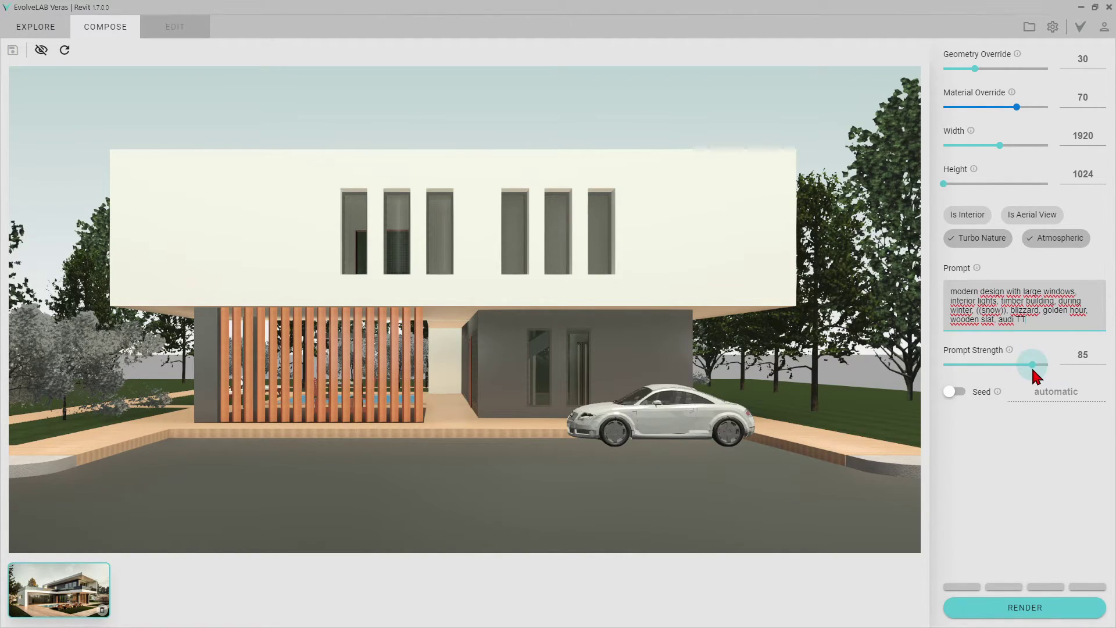
left_click(1023, 609)
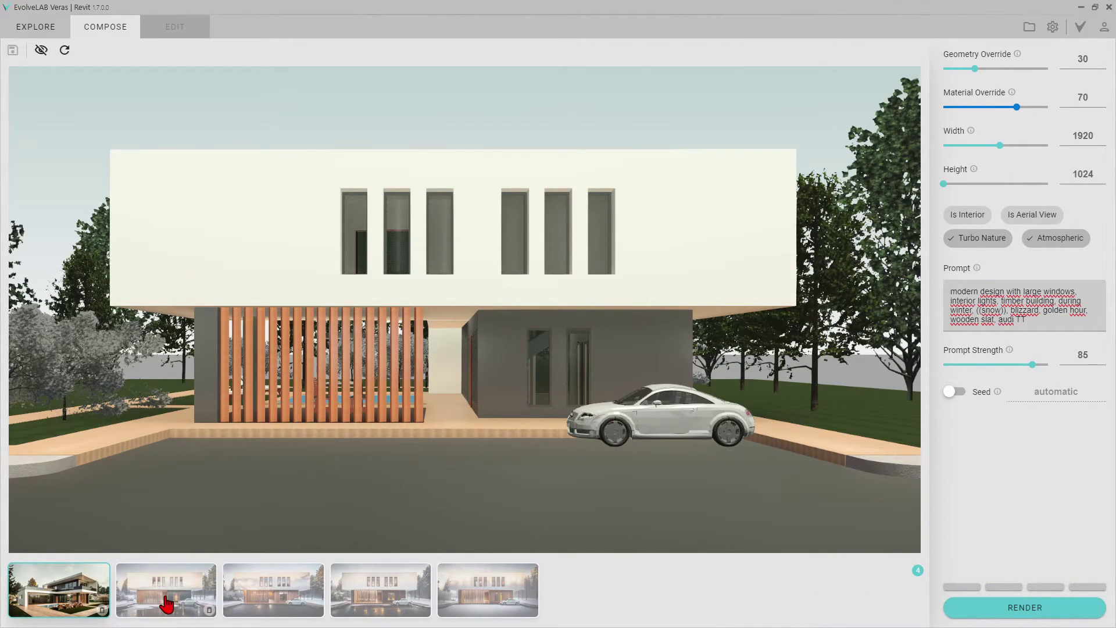
Compare the four winter renderings and delete three, keeping the last one with the snow-covered driveway
left_click(166, 605)
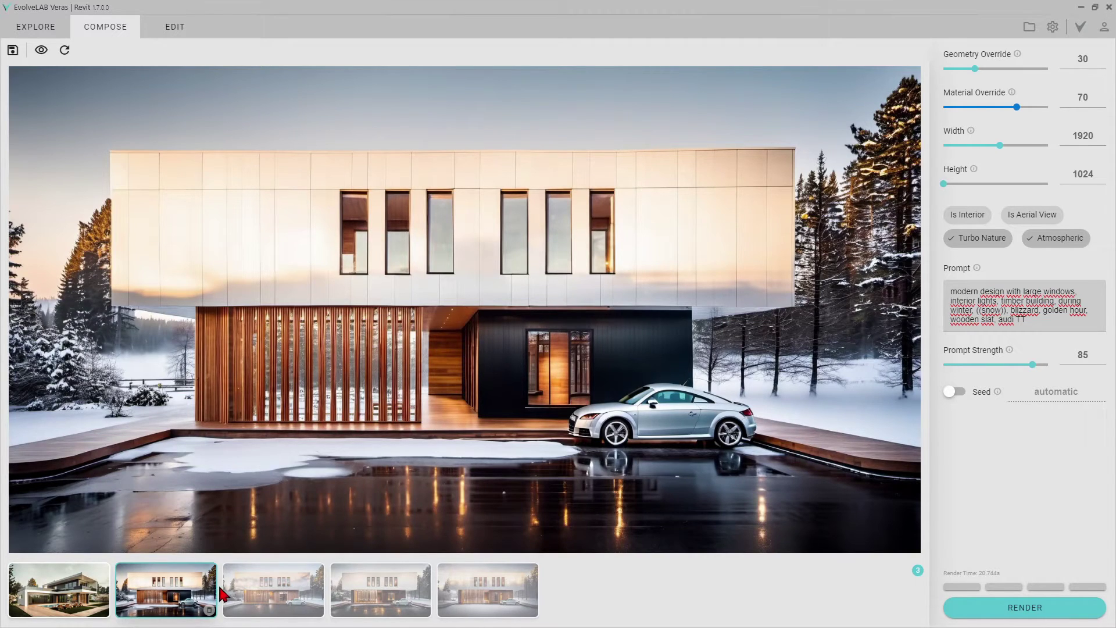
left_click(287, 593)
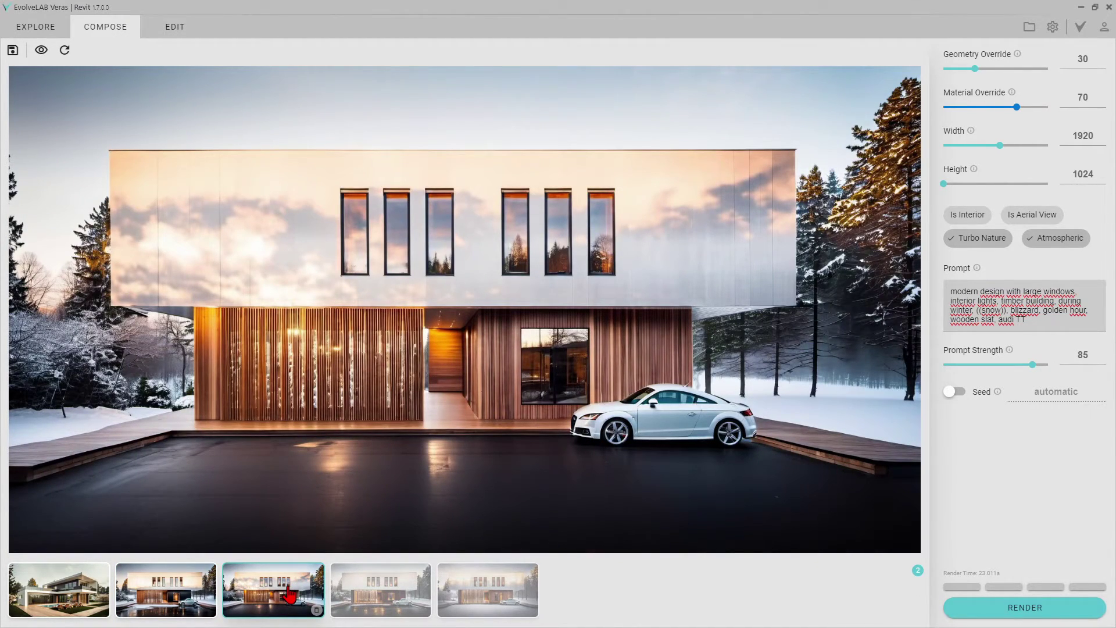
left_click(382, 596)
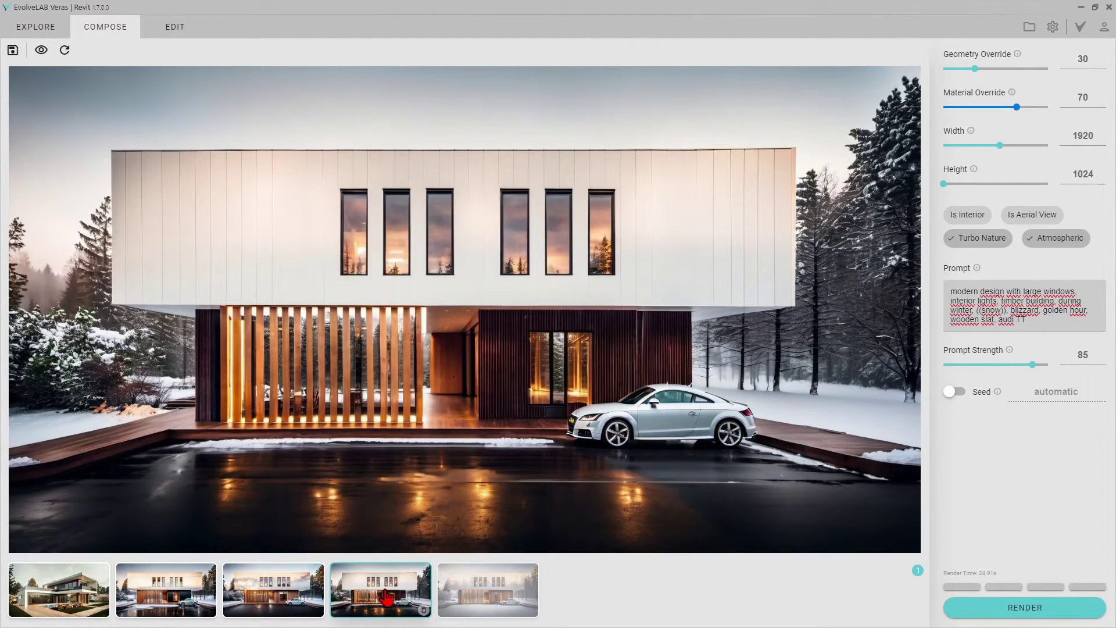
left_click(486, 599)
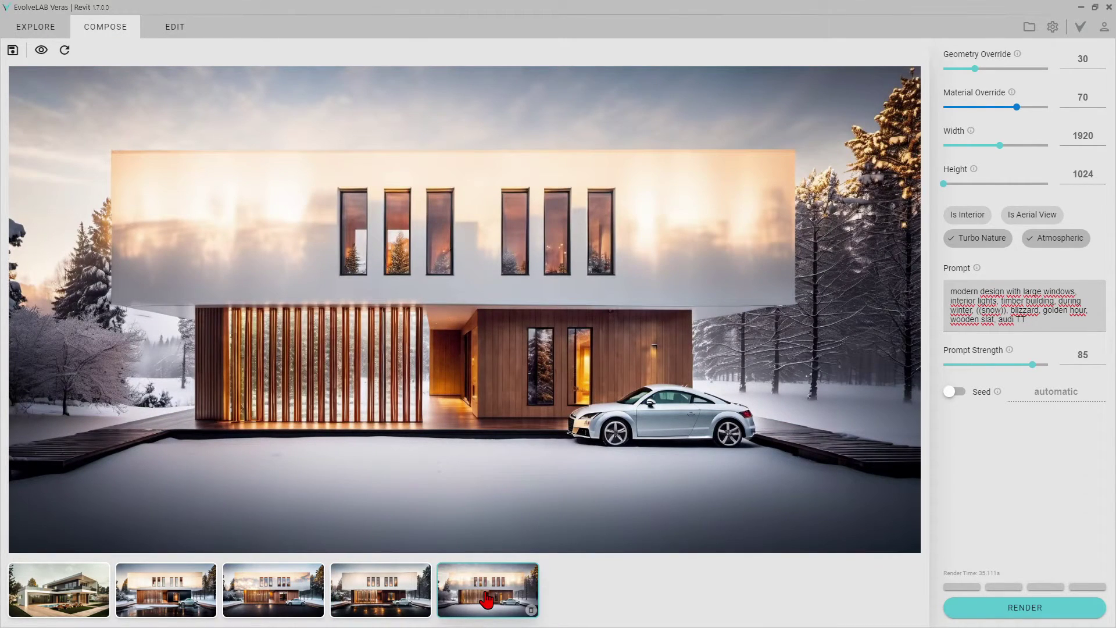
left_click(425, 613)
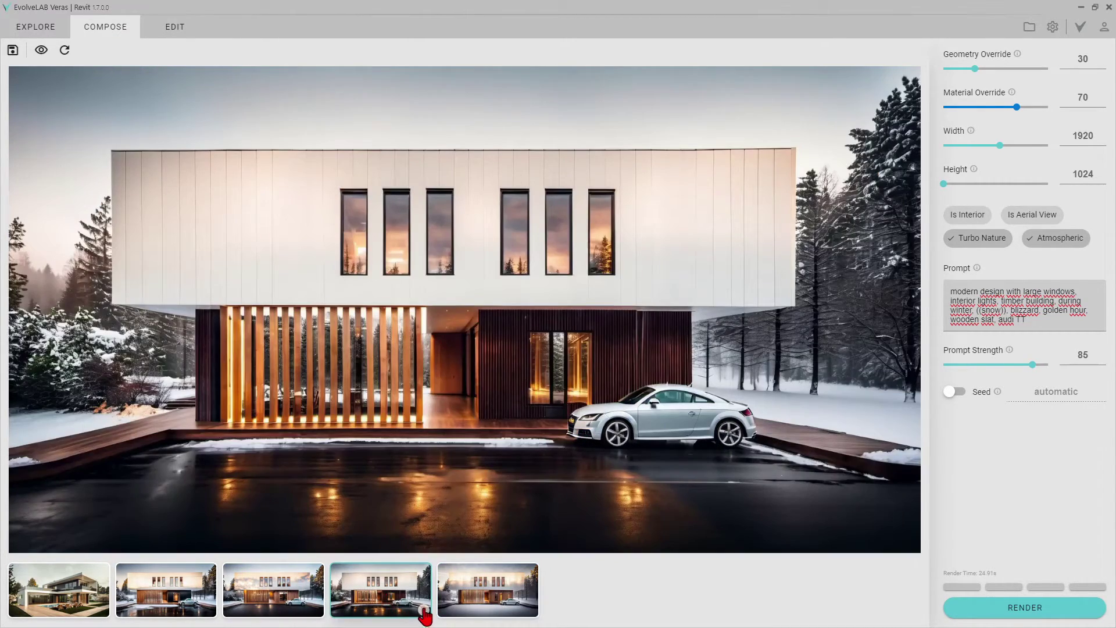
left_click(425, 613)
left_click(288, 588)
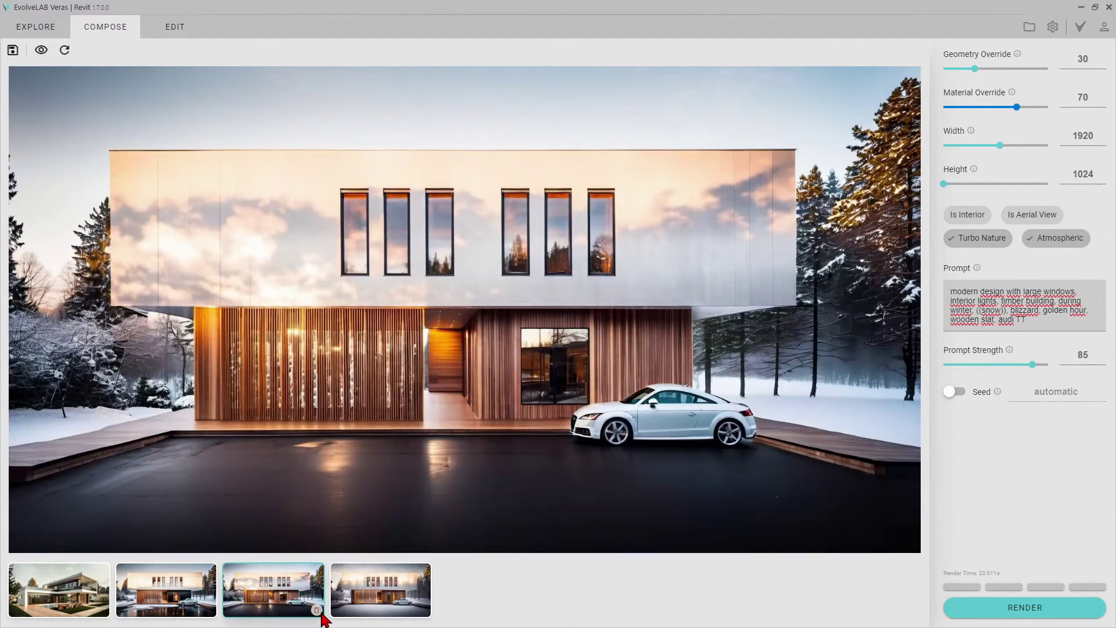
left_click(317, 610)
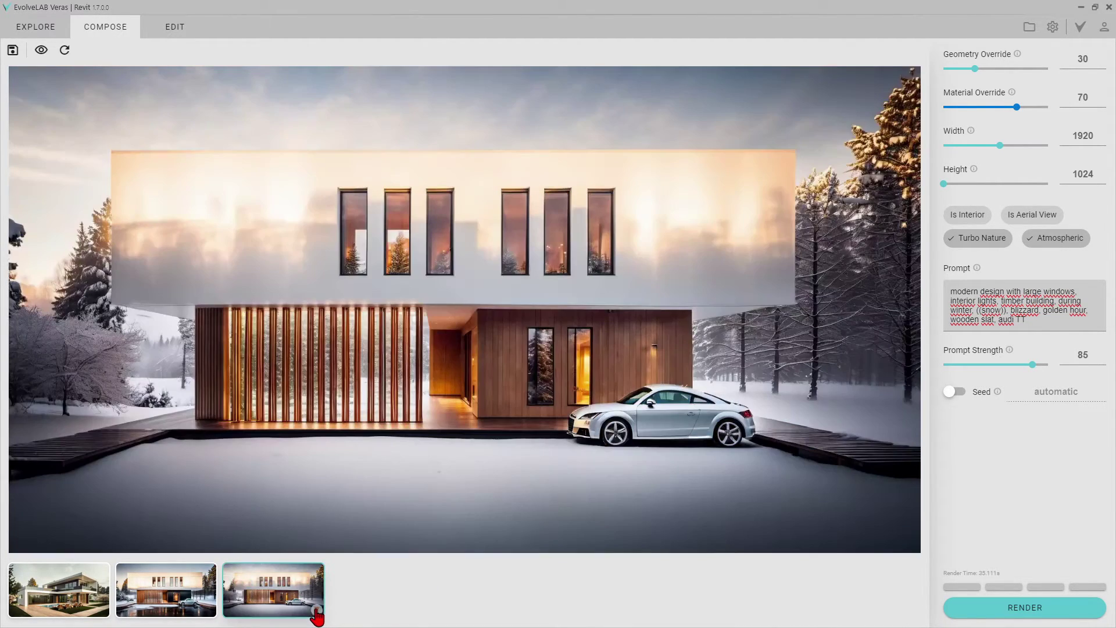
left_click(171, 600)
left_click(208, 610)
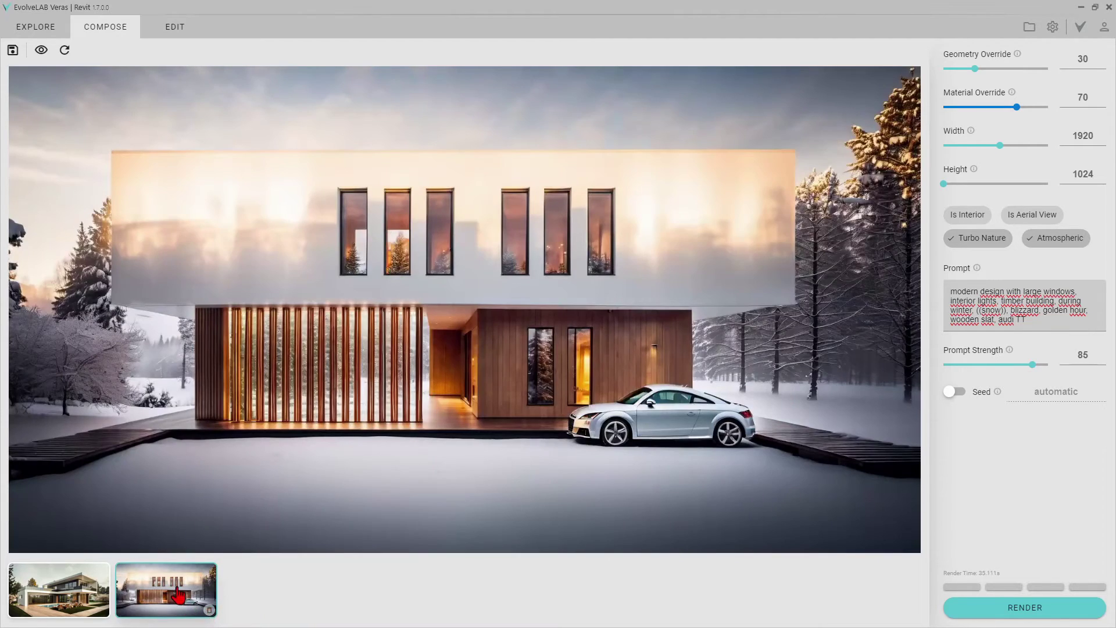
Render four more winter images with the same settings, compare them, and keep only the one with the brightly lit slats and glowing driveway edges
left_click(1025, 610)
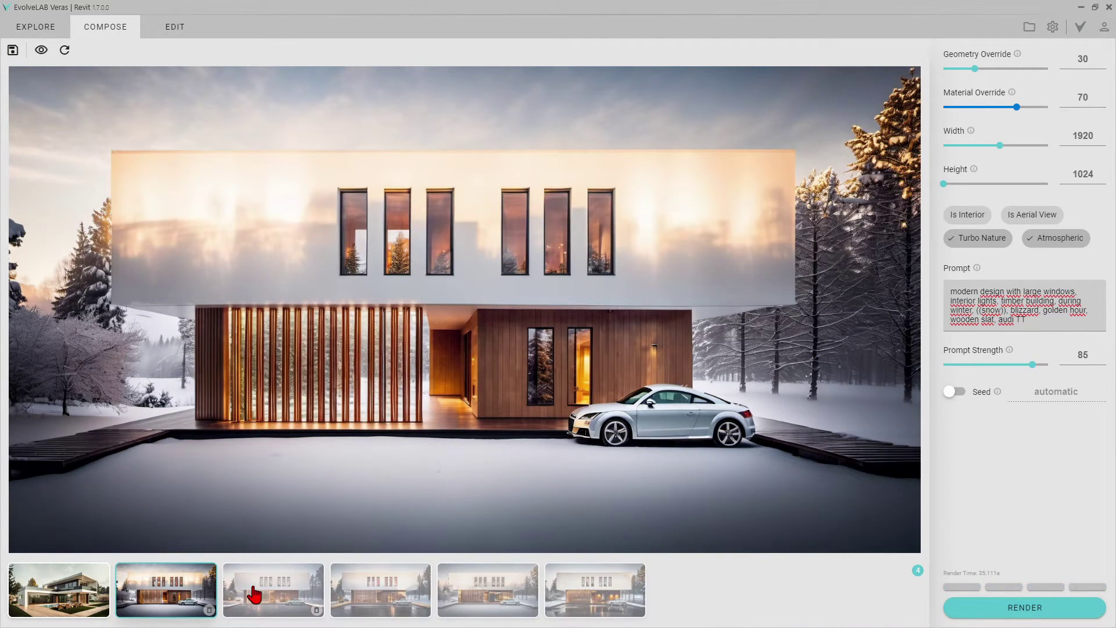
left_click(254, 593)
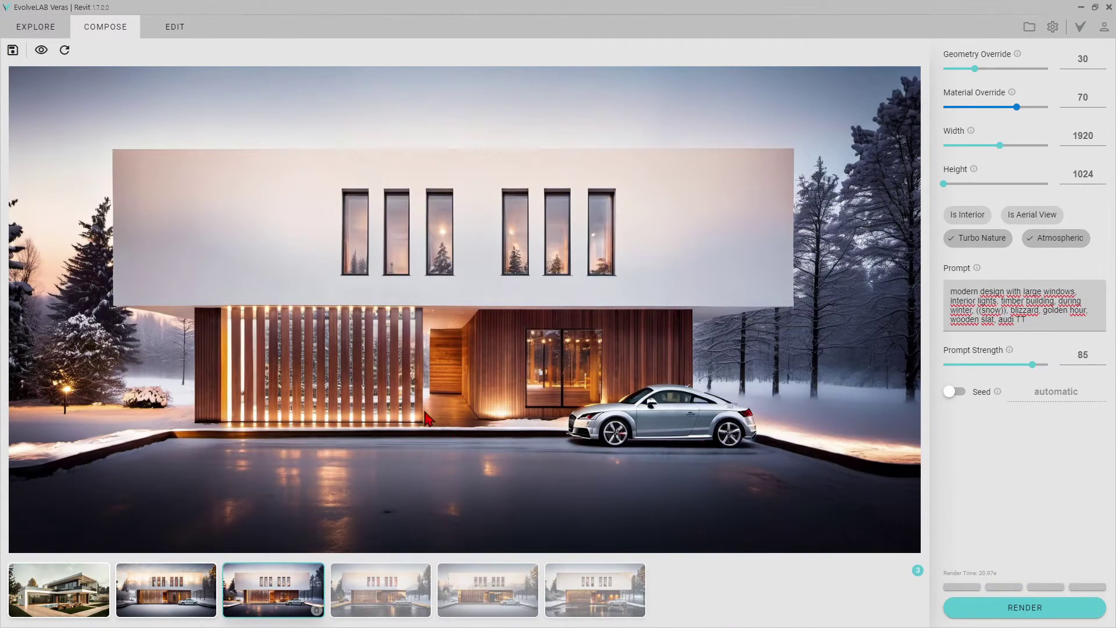
left_click(395, 593)
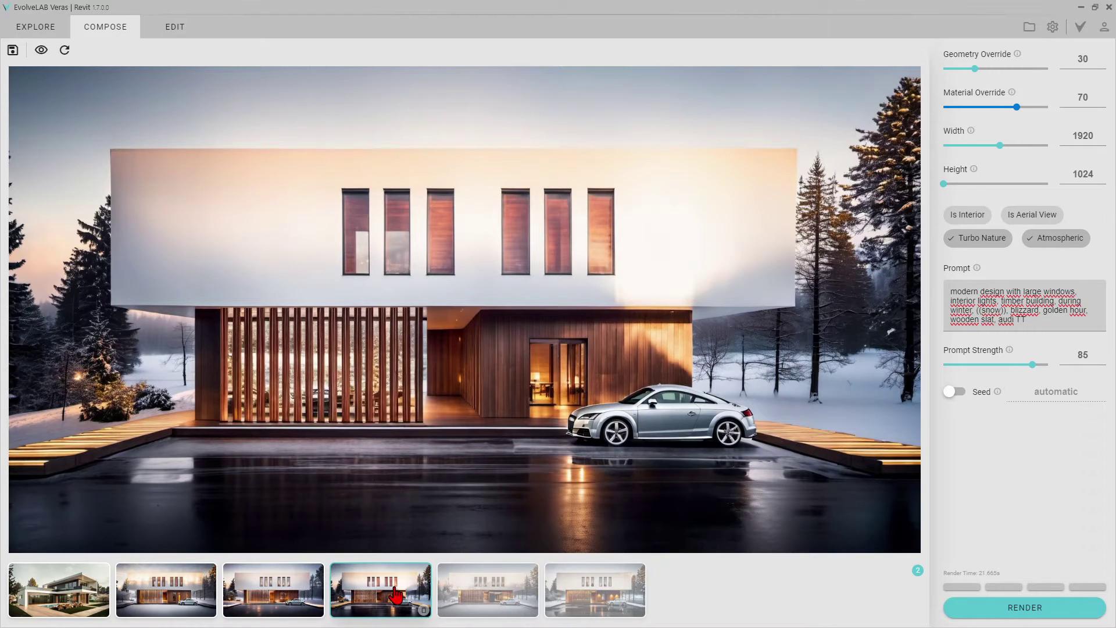
left_click(424, 610)
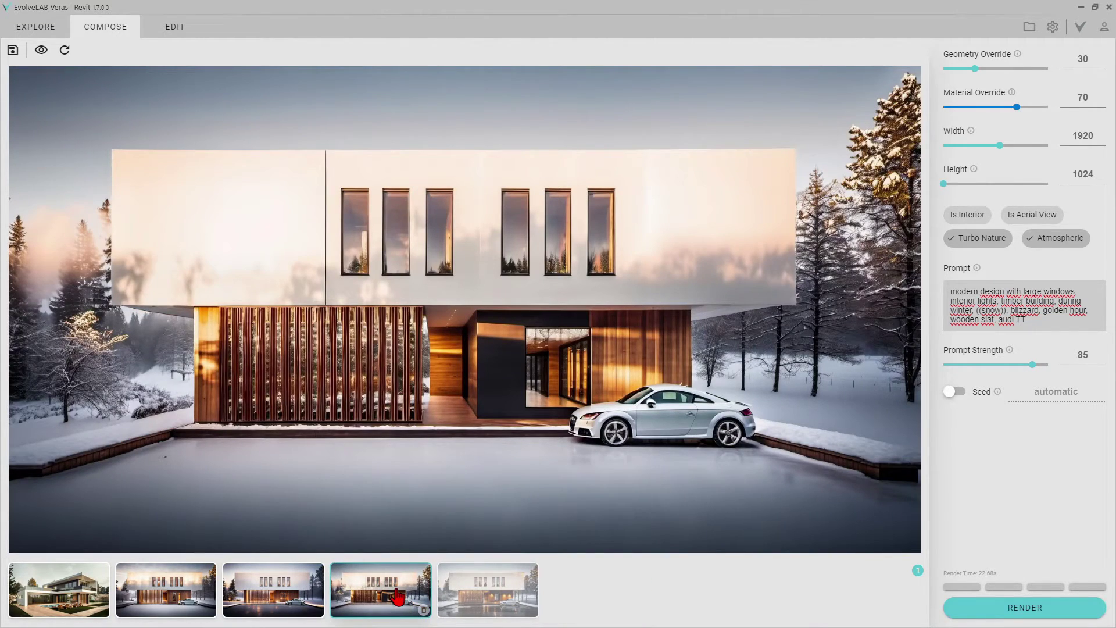
left_click(424, 610)
left_click(315, 592)
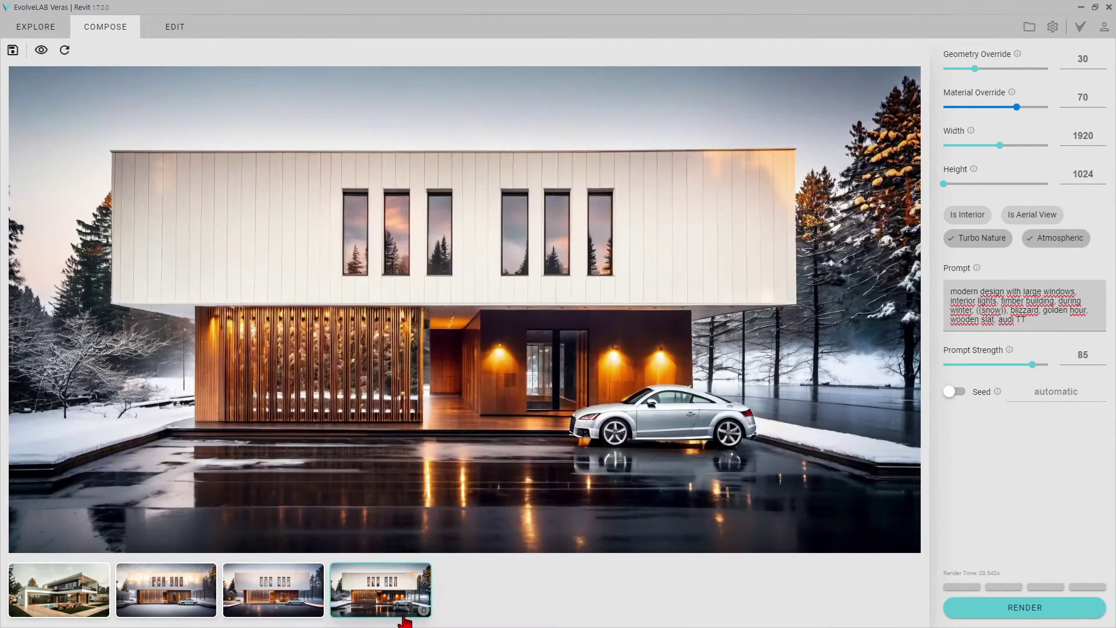
left_click(424, 610)
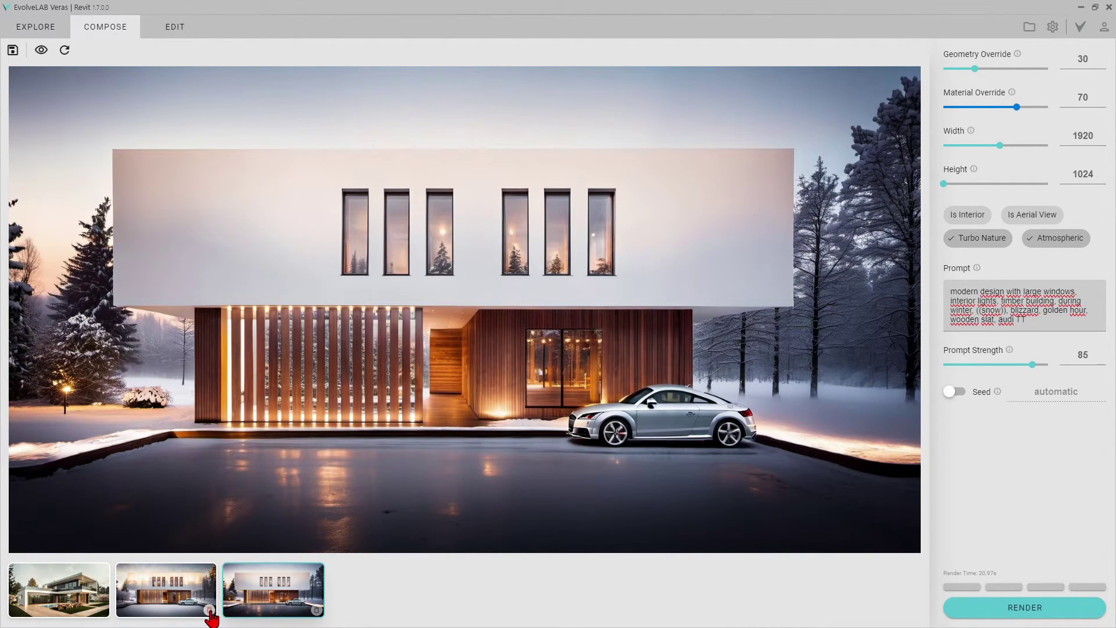
left_click(209, 610)
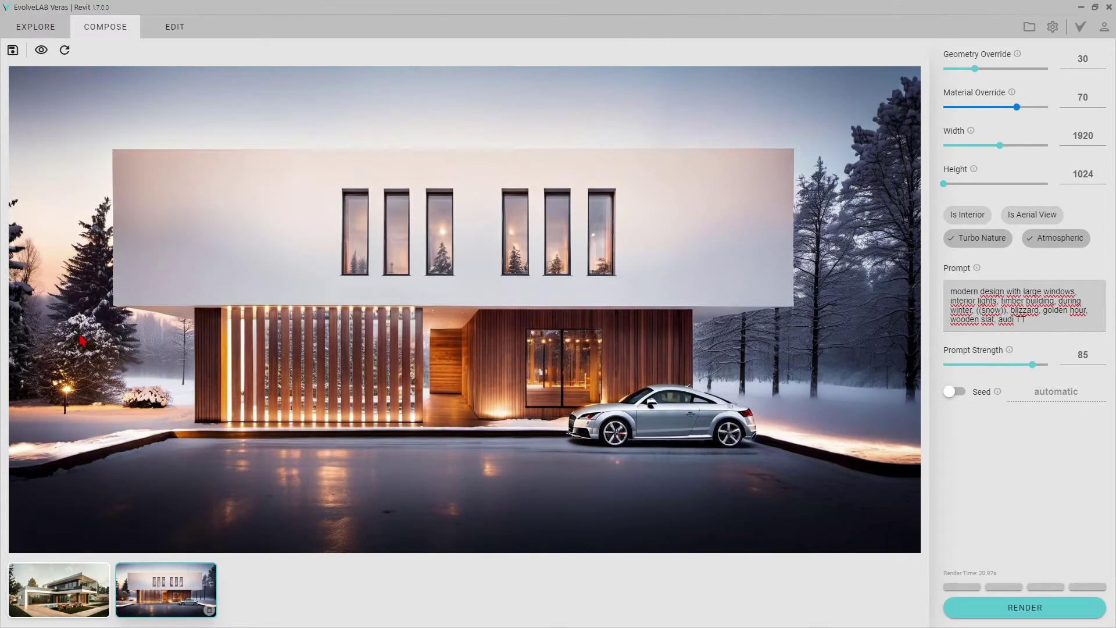
Lock the seed of the kept rendering, change the car in the prompt to "red audi TT", and render four images
left_click(953, 391)
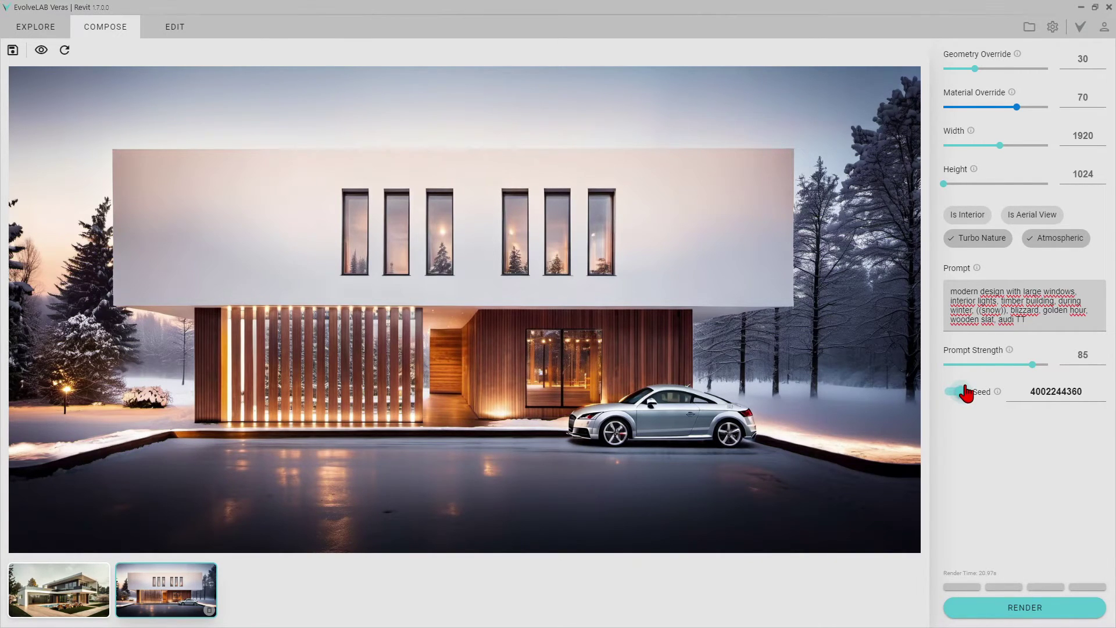
mouse_move(1009, 349)
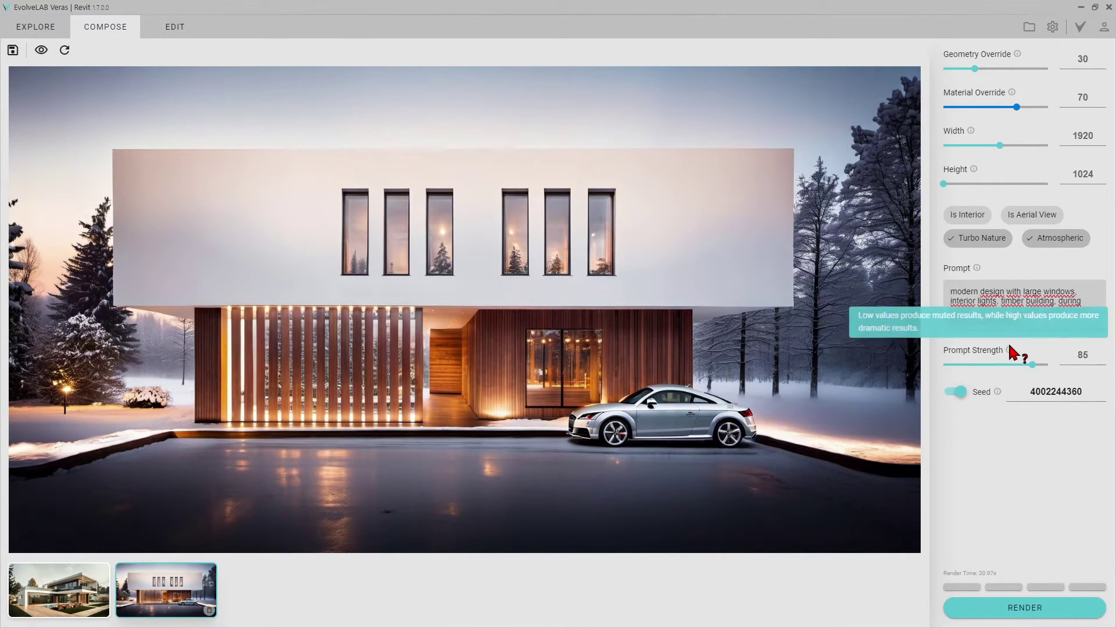
type("red audi TT")
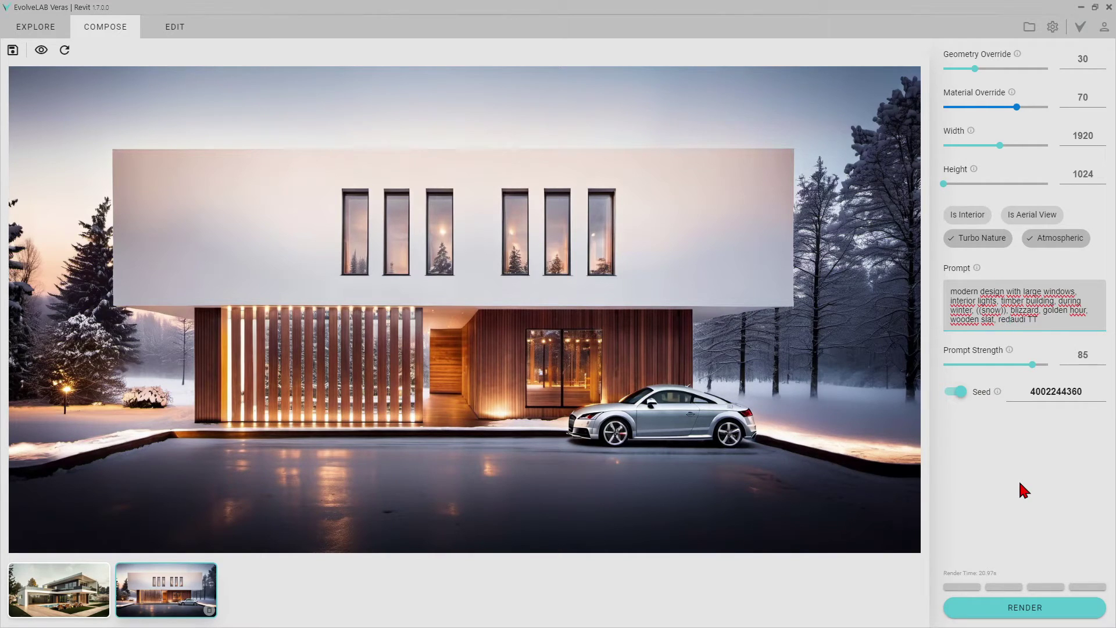
left_click(1023, 617)
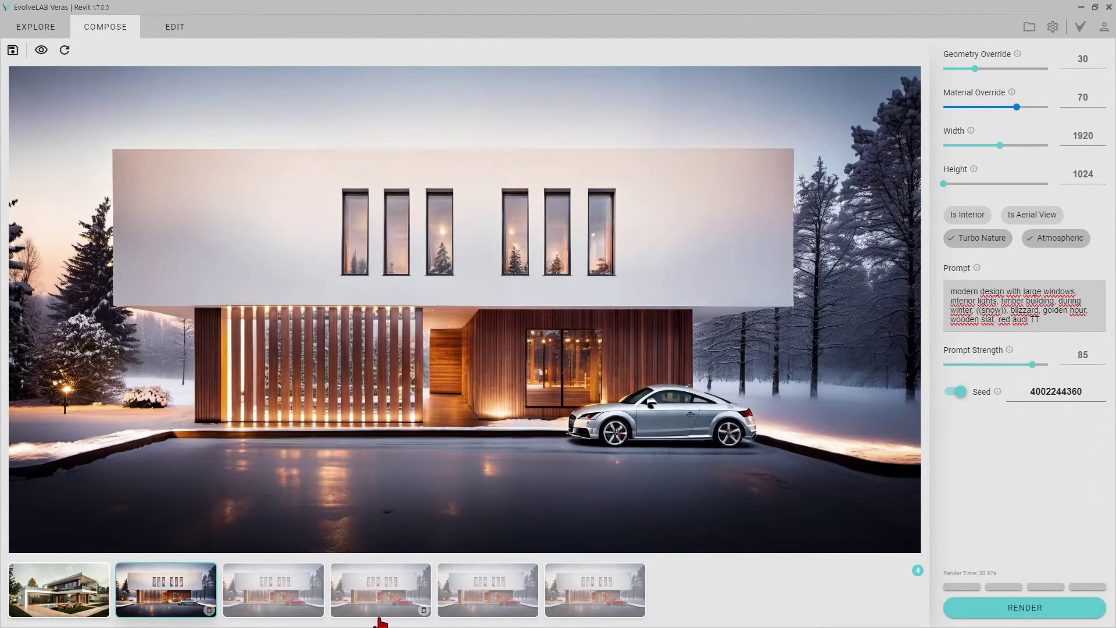
Compare the four red-car renderings, keep only the first, and delete the silver-car rendering
left_click(297, 604)
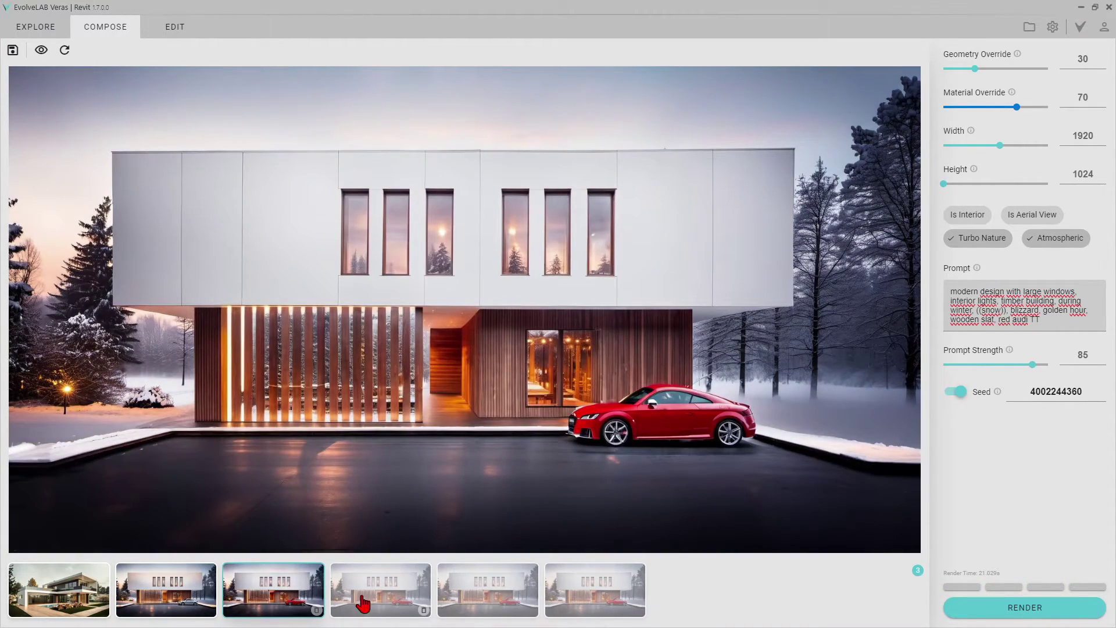
left_click(406, 599)
left_click(532, 594)
left_click(577, 588)
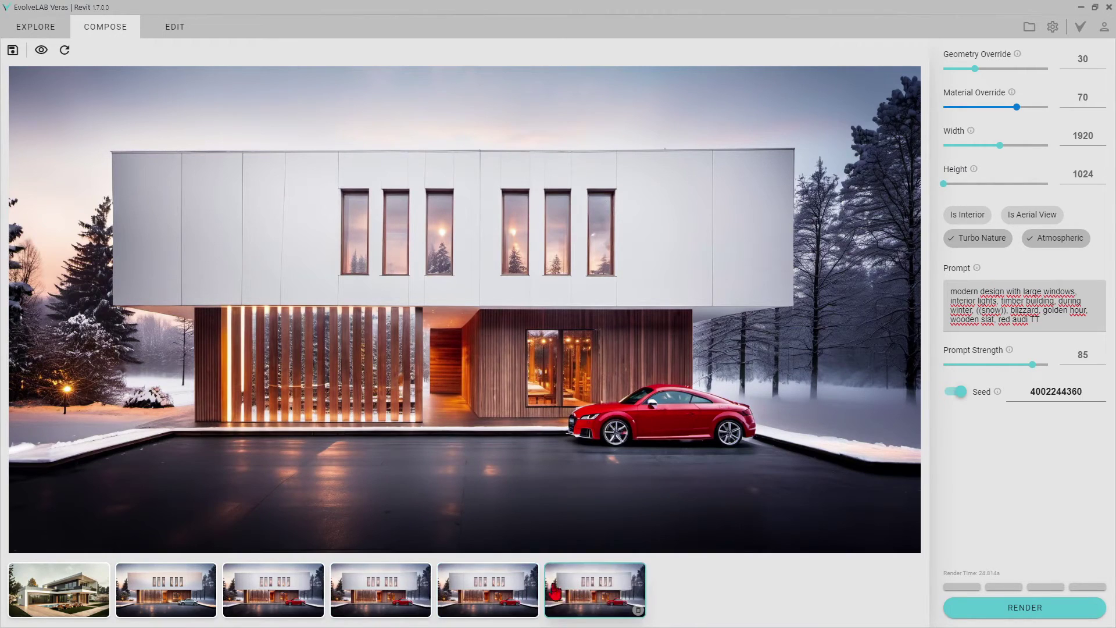
left_click(287, 601)
left_click(424, 610)
left_click(424, 610)
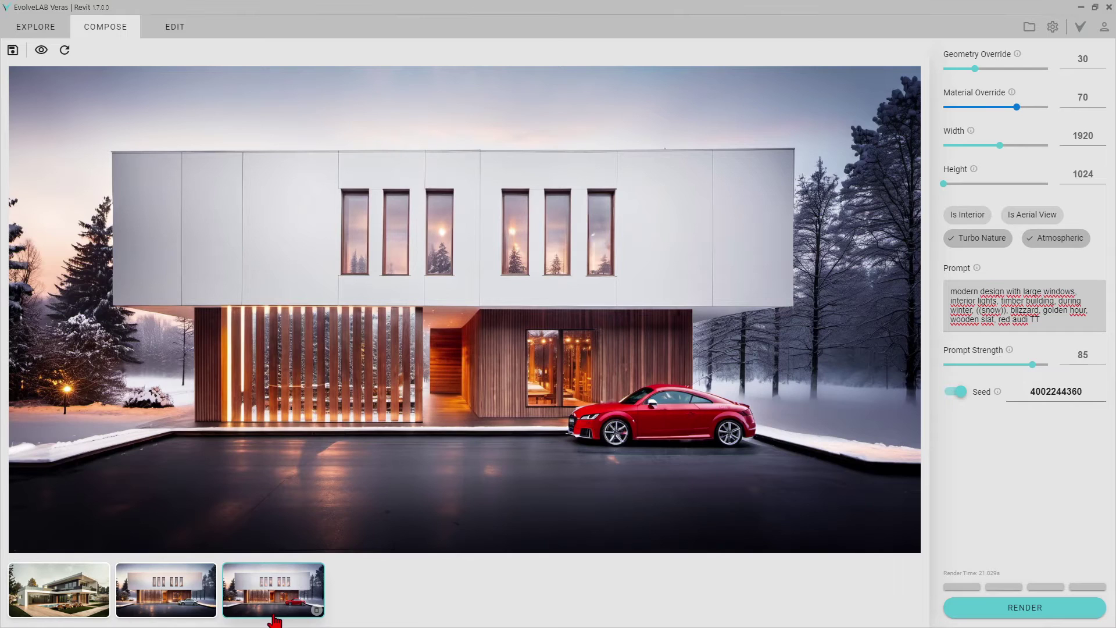
mouse_move(208, 613)
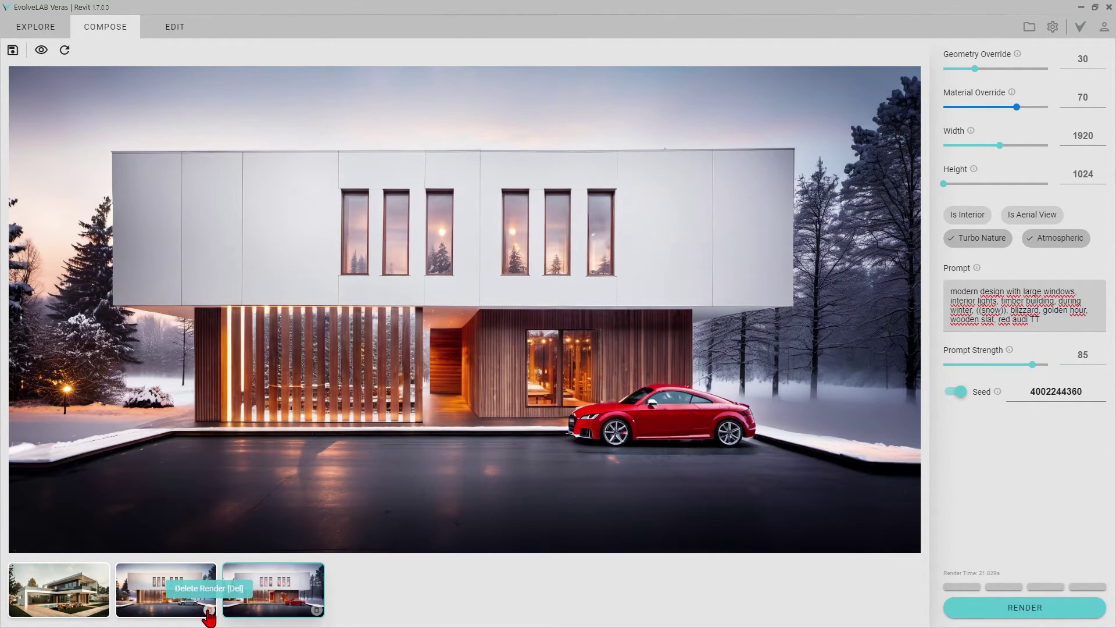
left_click(209, 611)
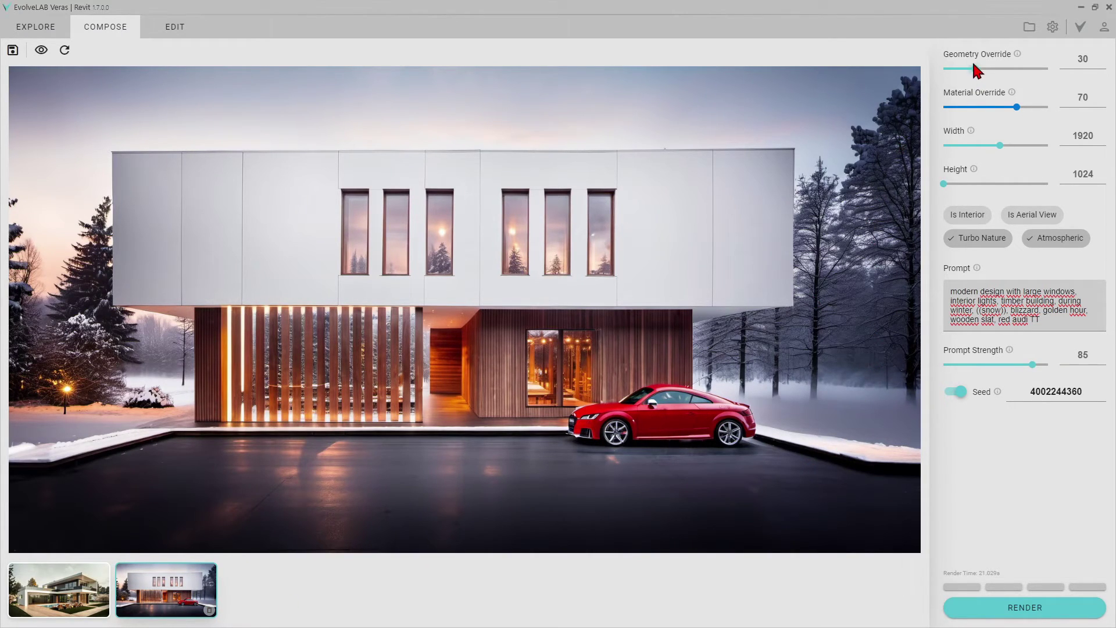
Switch to Revit and activate the camera 3 view, then return to Veras and refresh the source view to match
left_click(1081, 7)
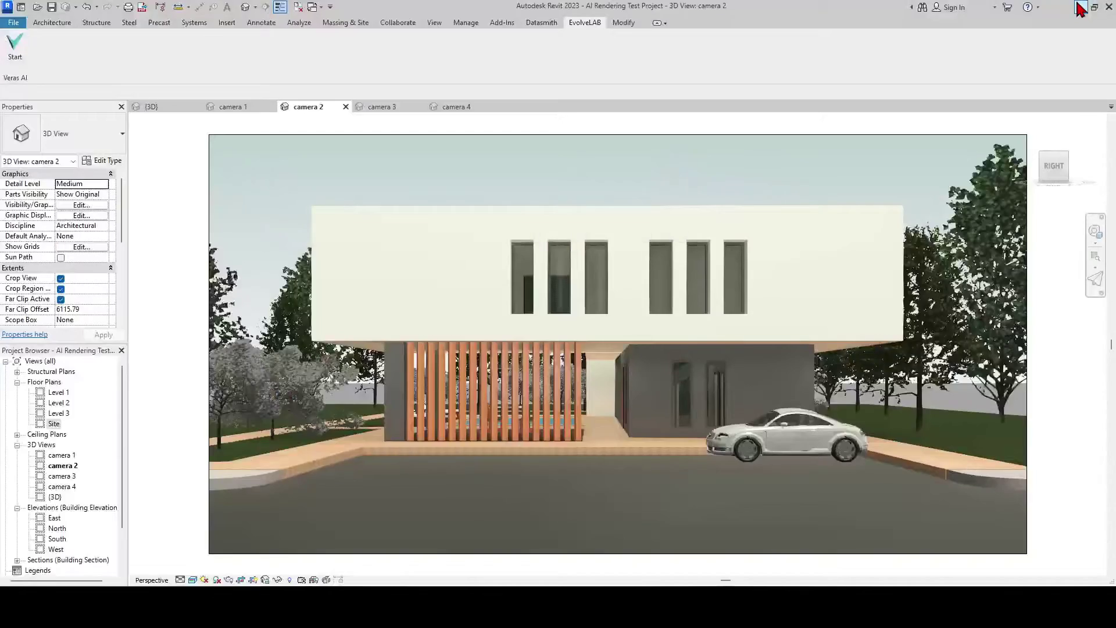
left_click(382, 109)
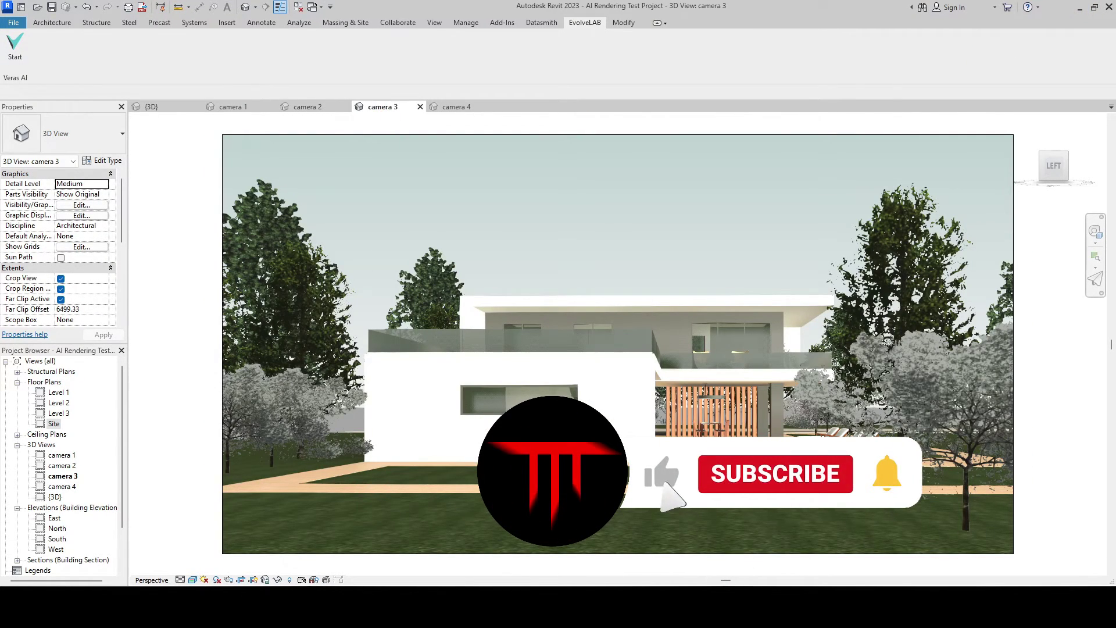
mouse_move(753, 584)
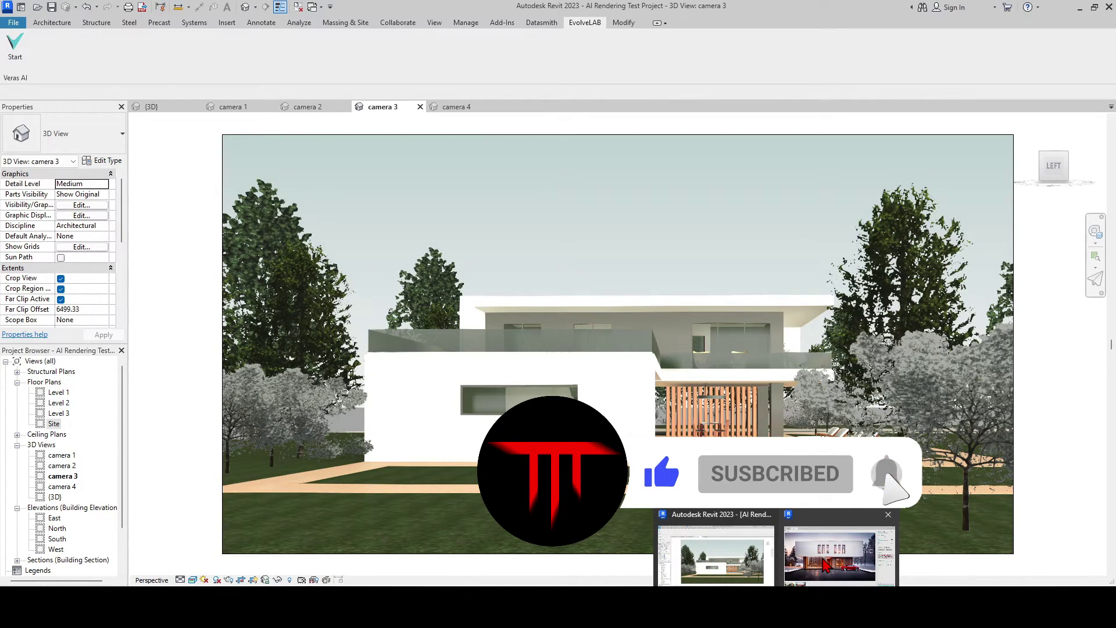
left_click(824, 562)
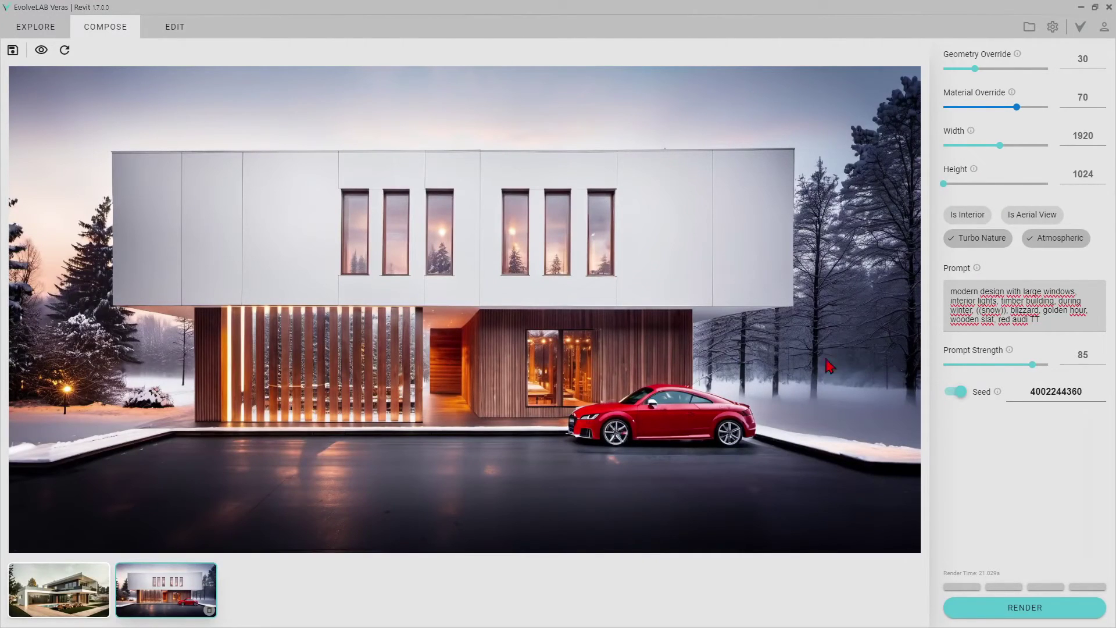
left_click(41, 50)
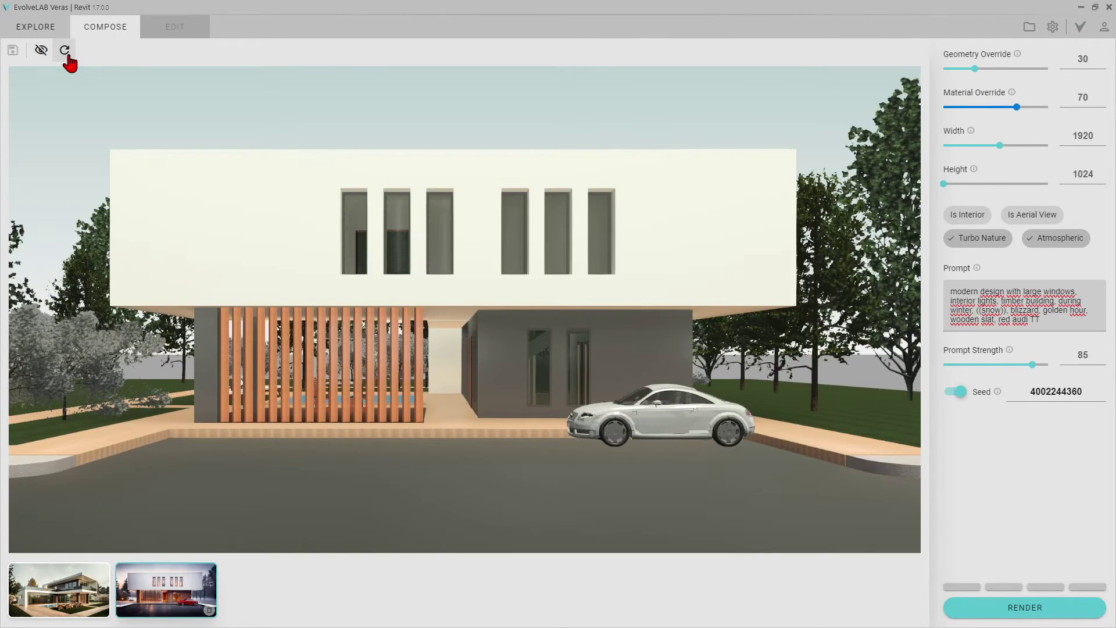
left_click(64, 50)
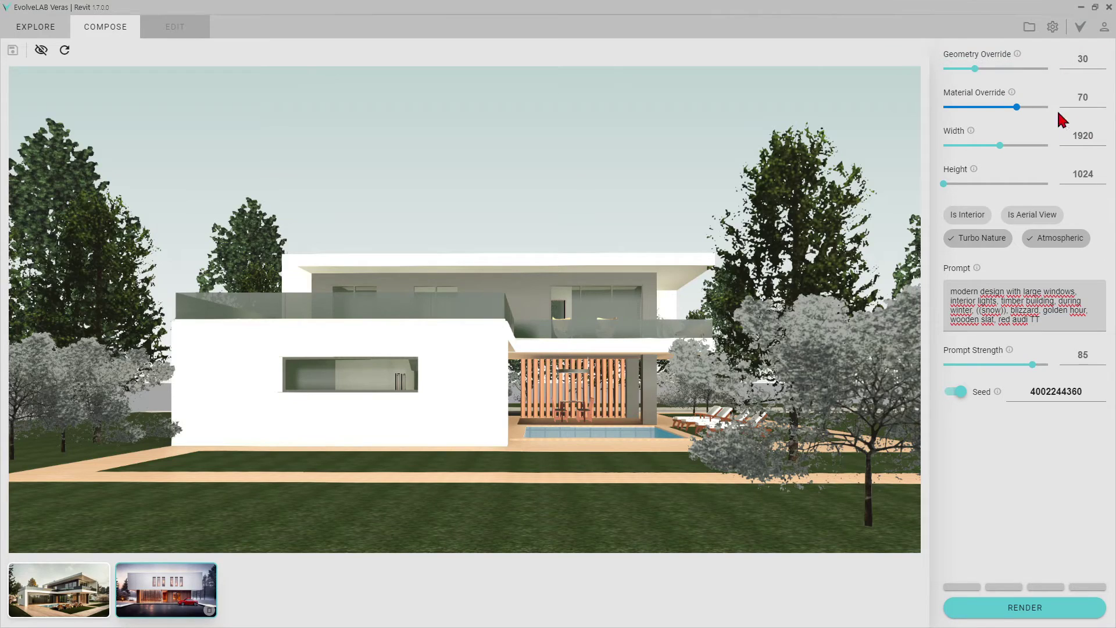
Set Material Override to 90 and return the seed to automatic
left_click_drag(1017, 107, 1044, 117)
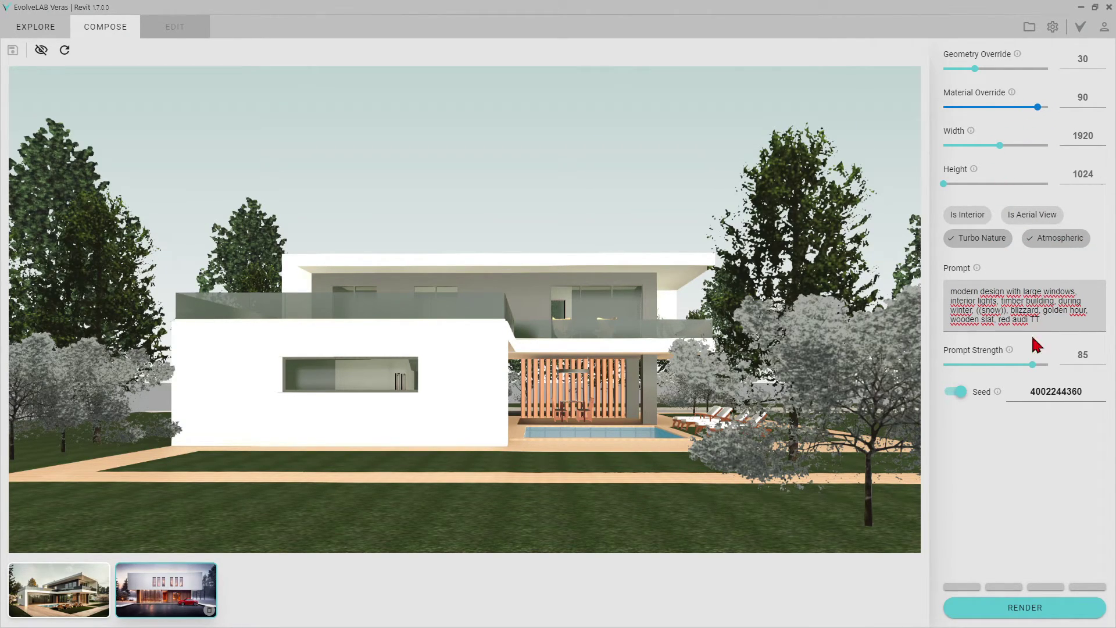
left_click(952, 393)
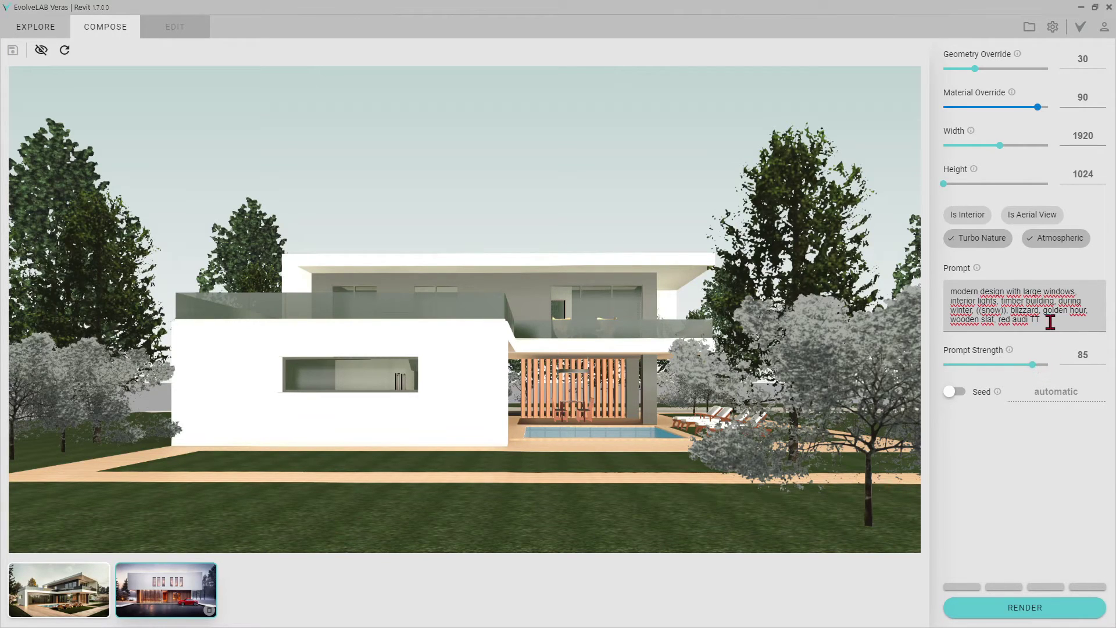
Replace the prompt with "modern design with large windows, timber building, during autumn, pool, grass, inner lights"
left_click_drag(1046, 321, 952, 296)
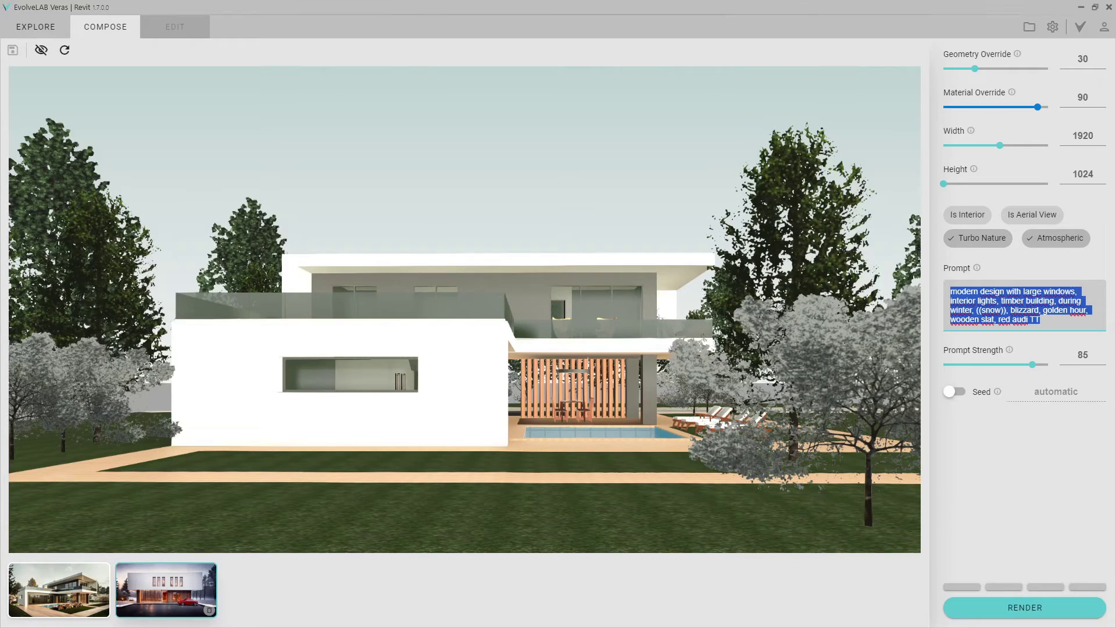
key("BackSpace")
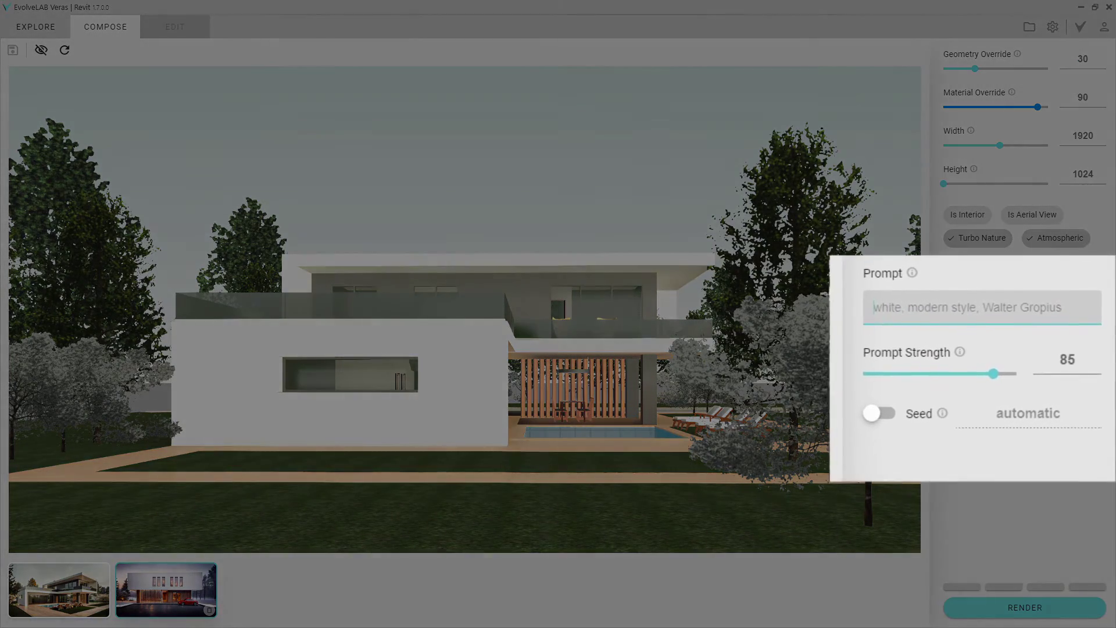
type("modern windo")
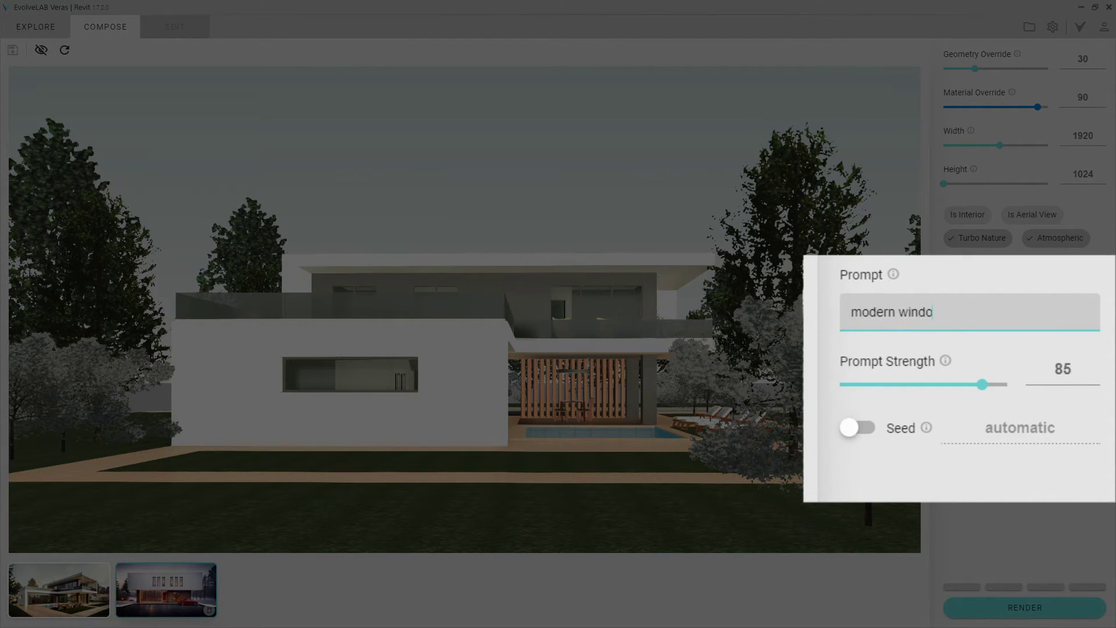
key("BackSpace")
key("BackSpace")
key("BackSpace")
key("BackSpace")
key("BackSpace")
type("design with large wind")
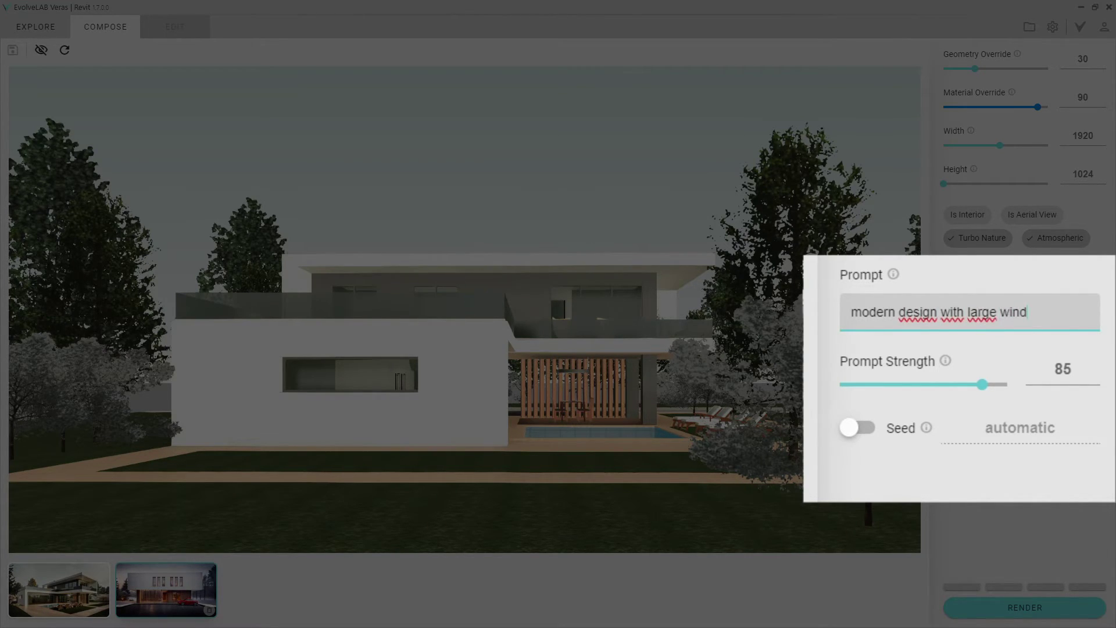
type("ows, timber bu")
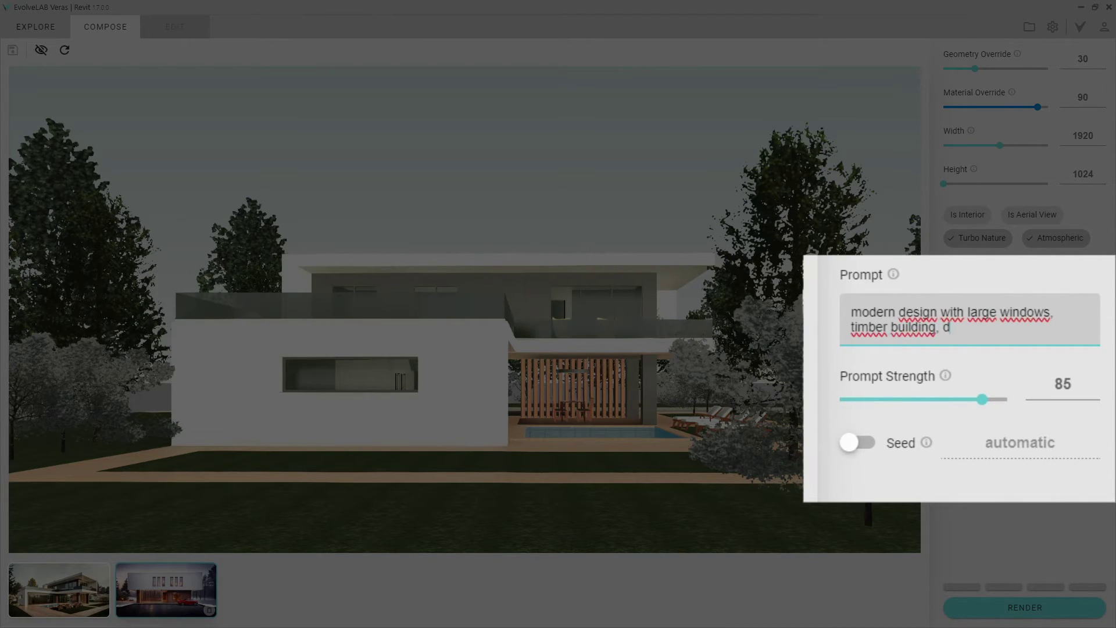
type("ilding, during autumn,")
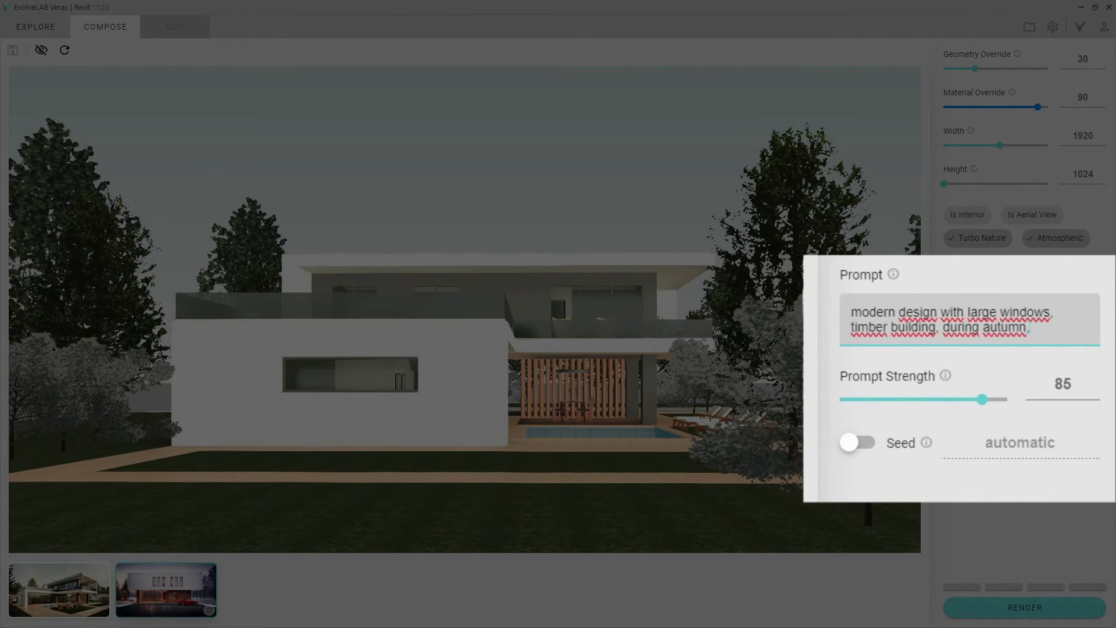
type(" pool, grass")
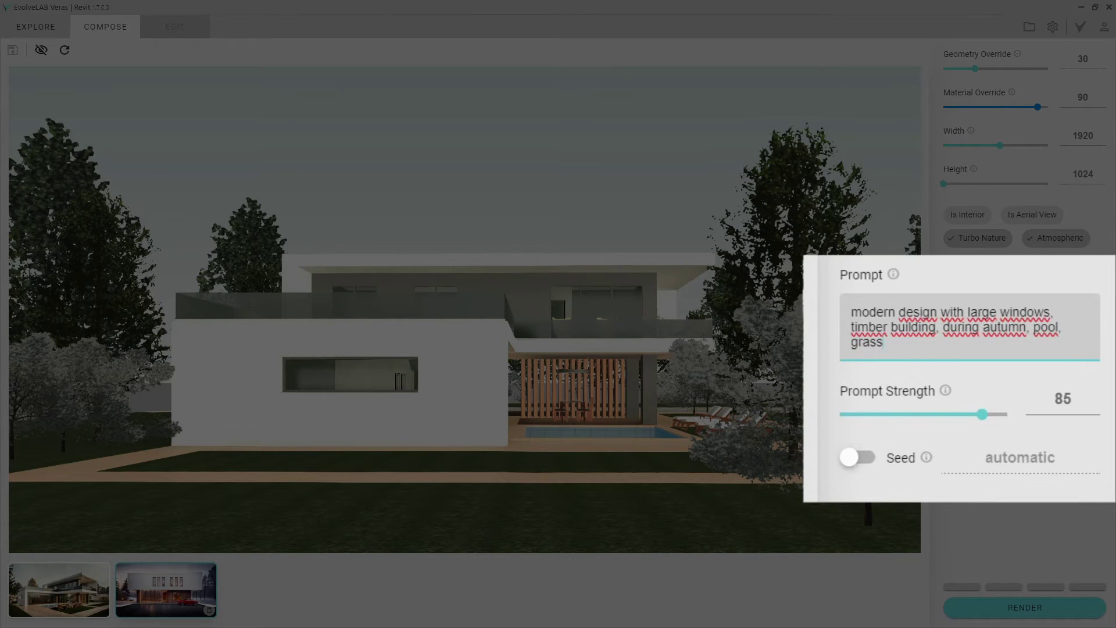
type(", inner light")
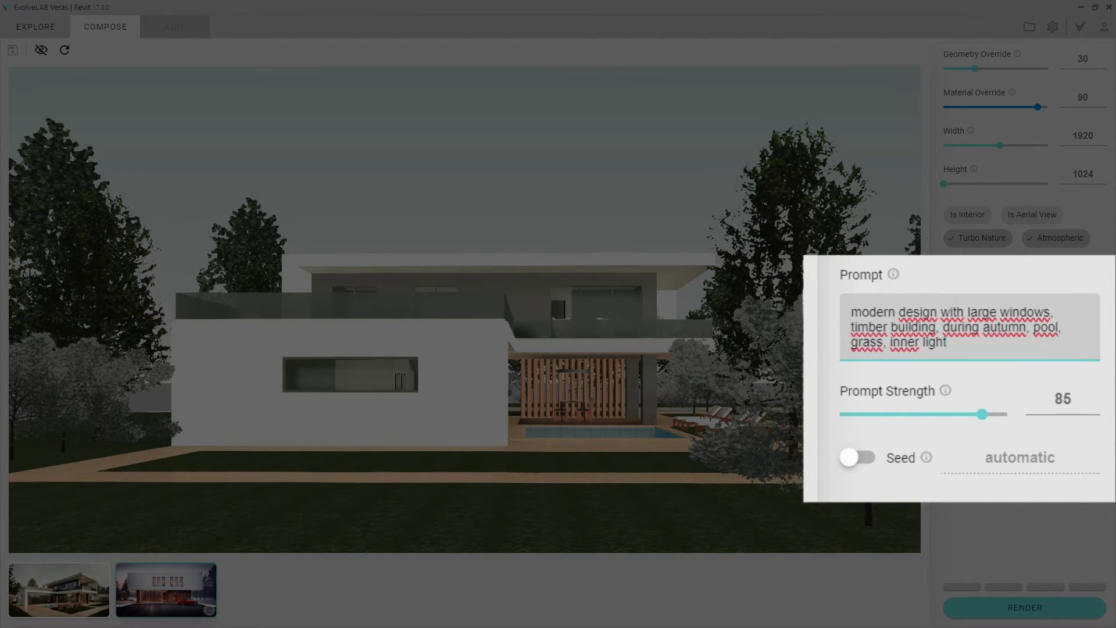
type("s")
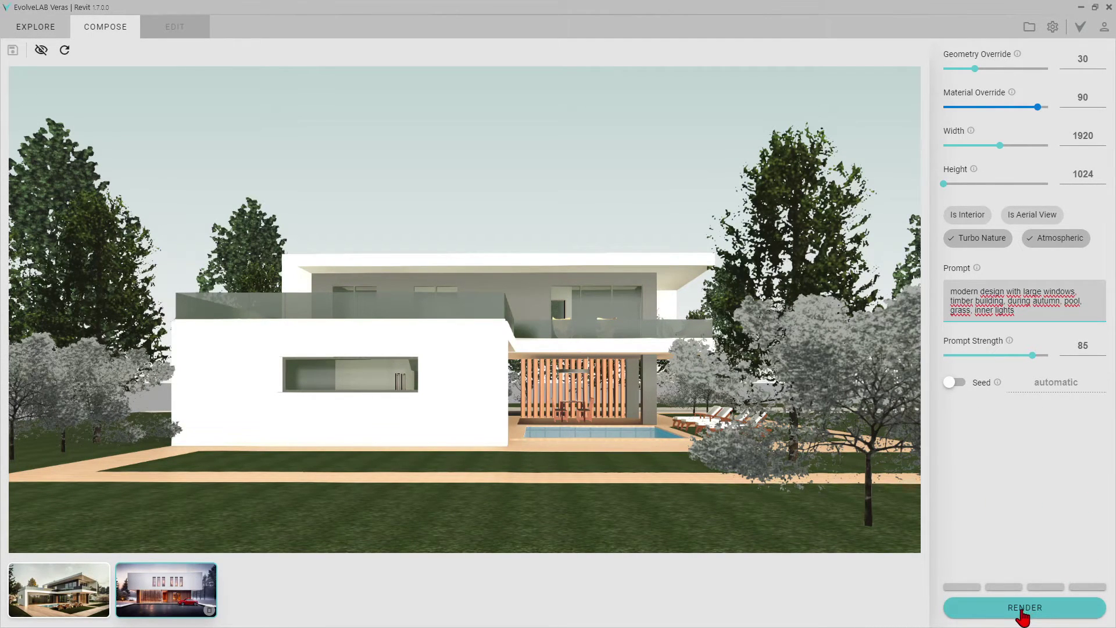
Render four autumn images of the camera 3 view and open the first result
left_click(1021, 610)
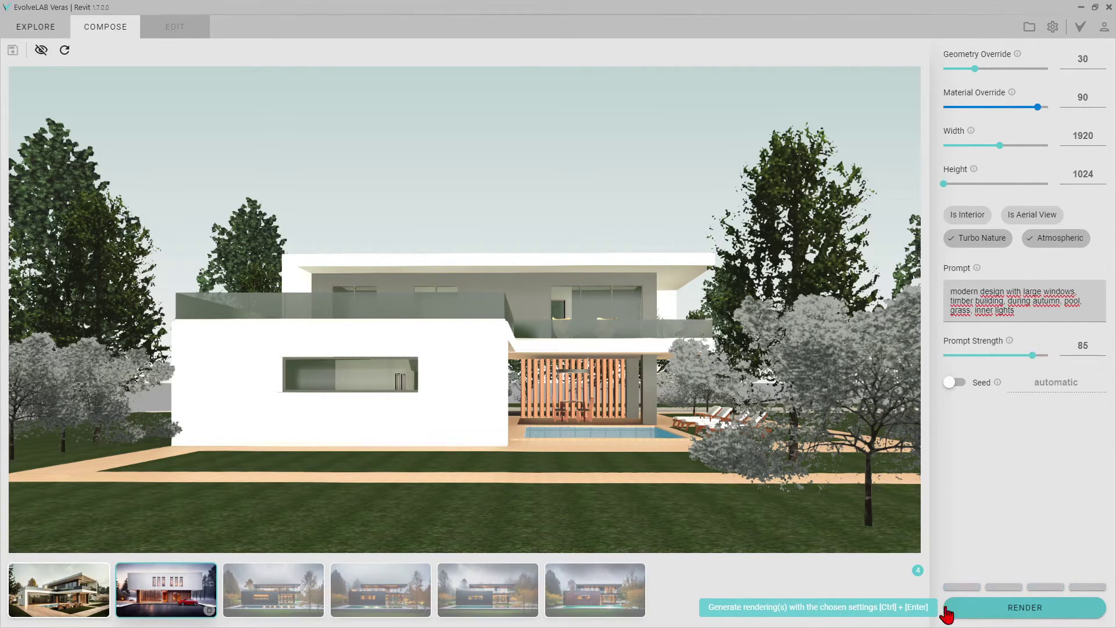
left_click(279, 604)
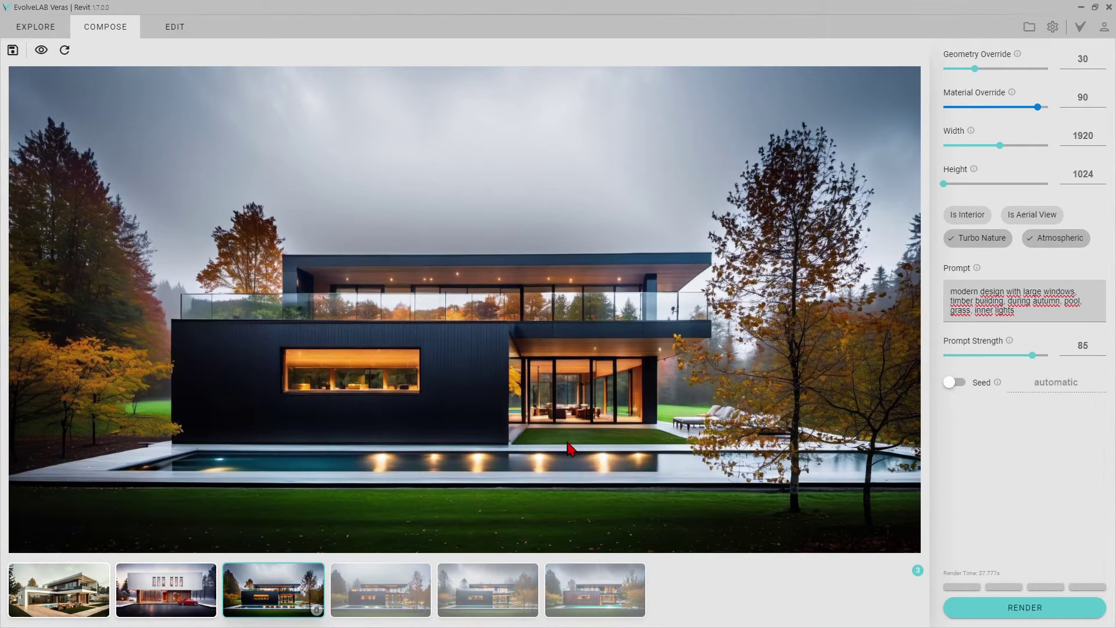
Open the other three autumn renderings of the camera 3 view one after another to compare them
left_click(382, 598)
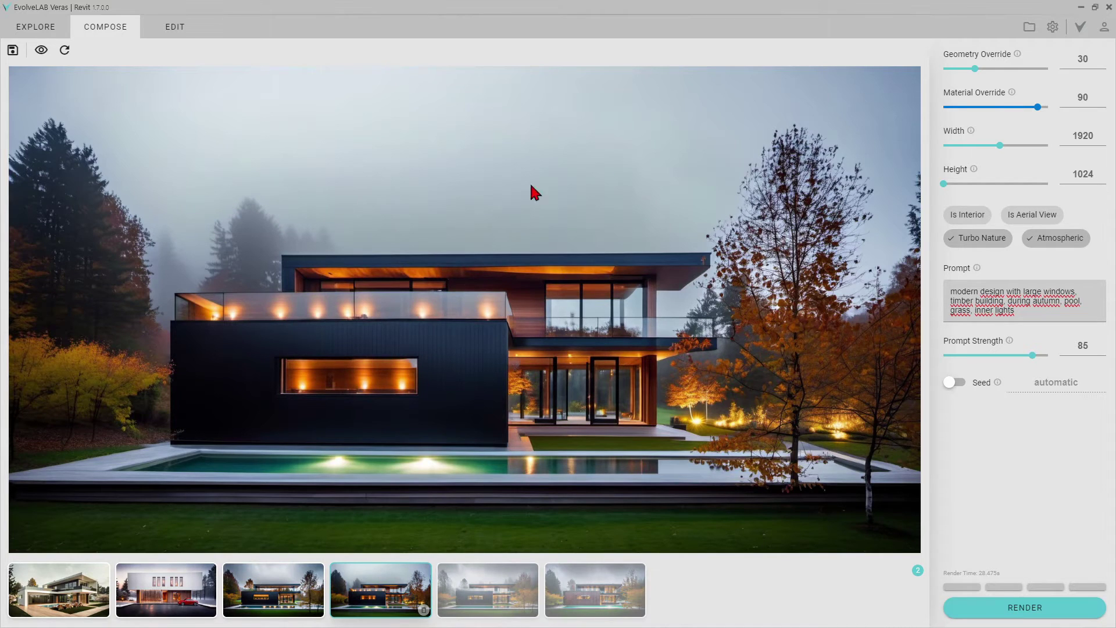
left_click(517, 602)
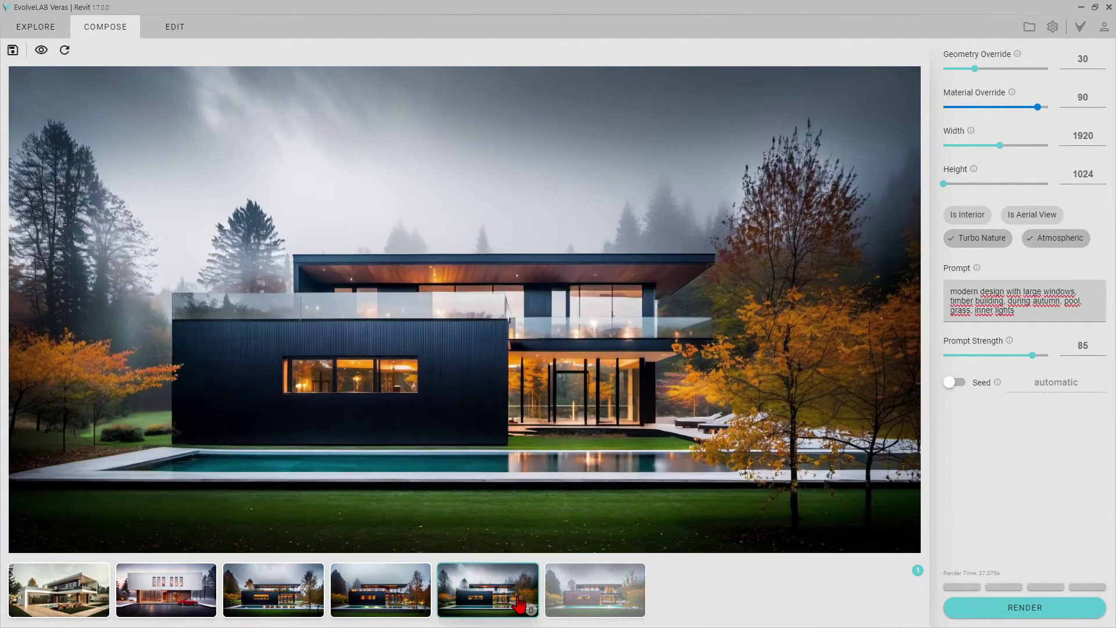
left_click(590, 602)
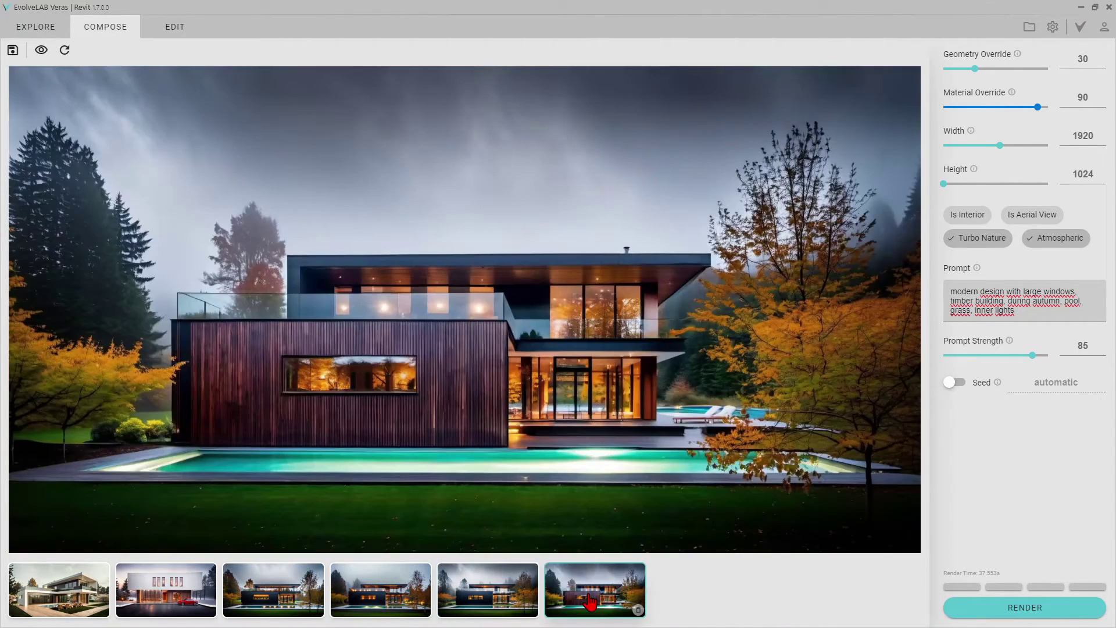
Keep the foggy autumn rendering with glowing garden lights and delete the other three from this batch
left_click(445, 599)
left_click(530, 610)
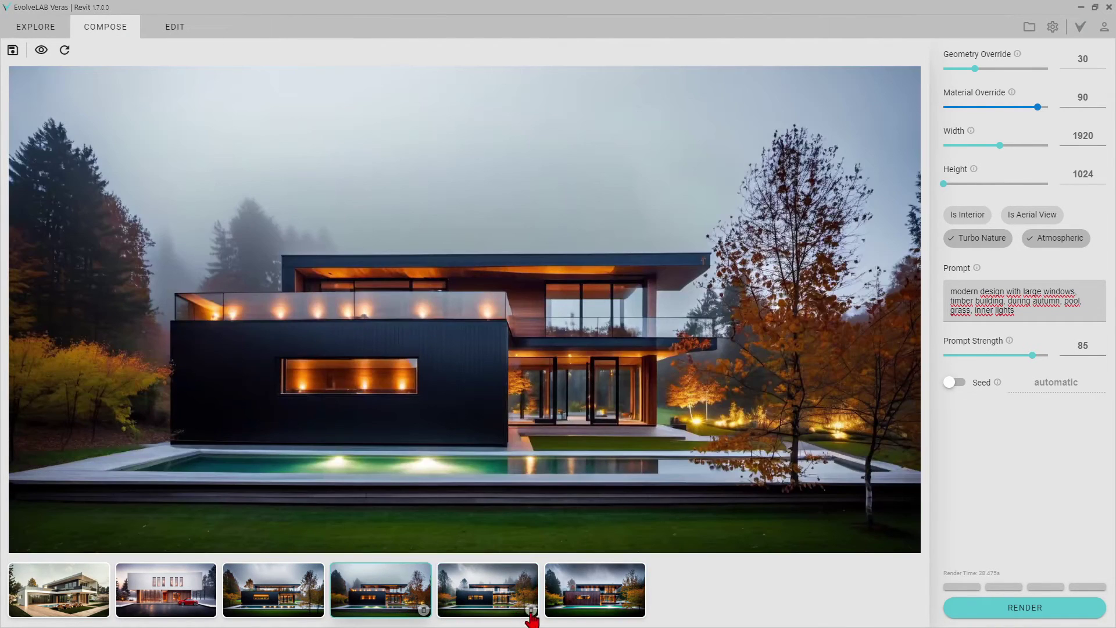
left_click(530, 611)
left_click(423, 609)
Render four more autumn images with the same settings and open each result in turn
left_click(1030, 611)
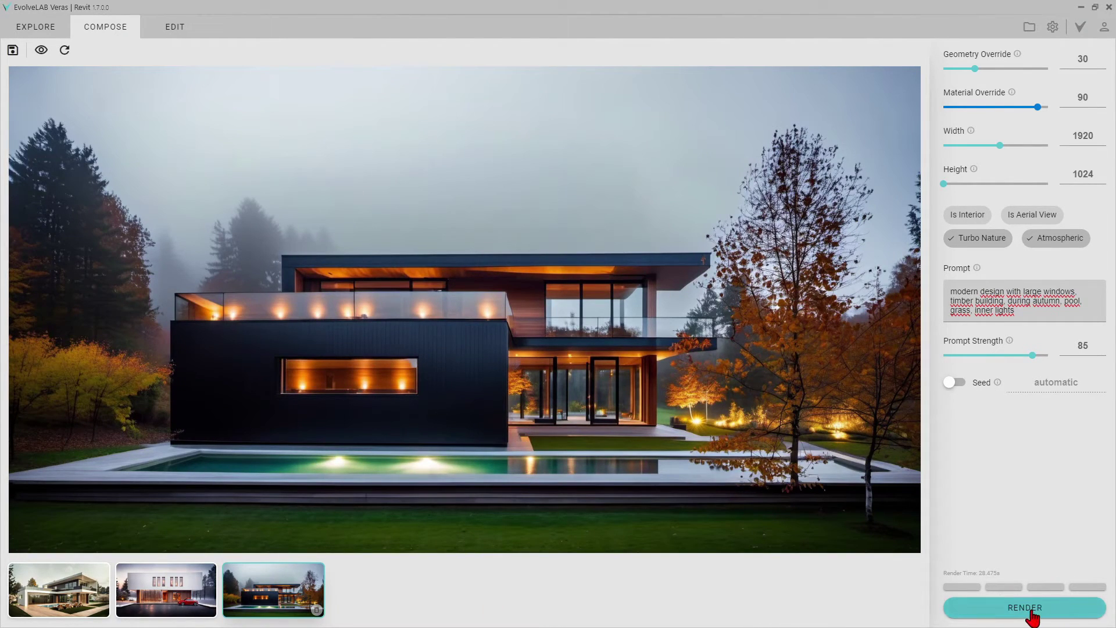
left_click(1025, 610)
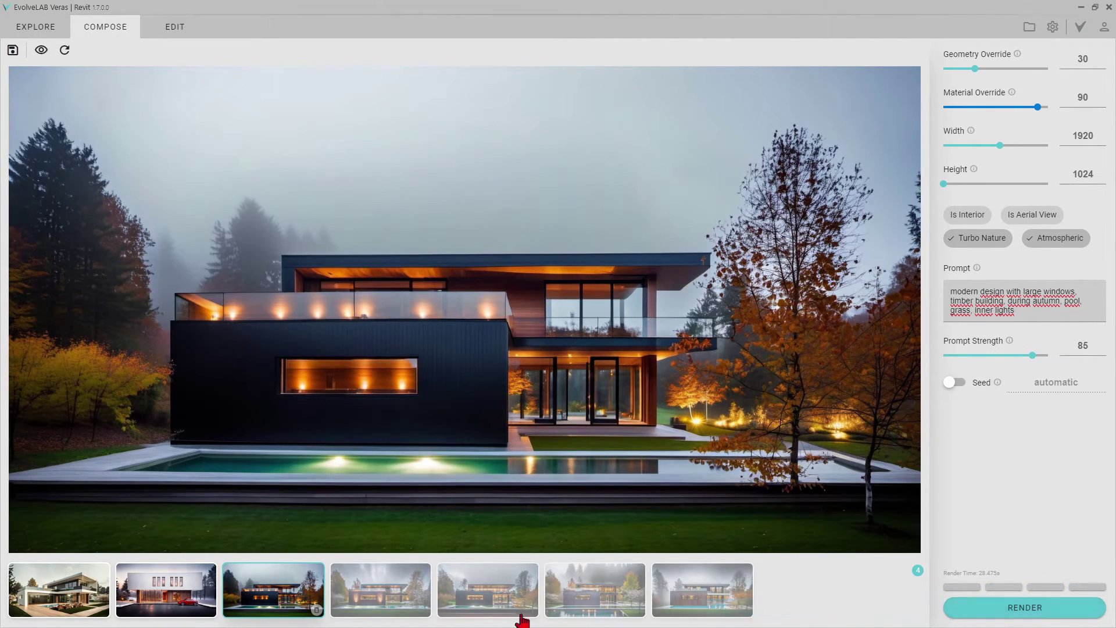
left_click(400, 592)
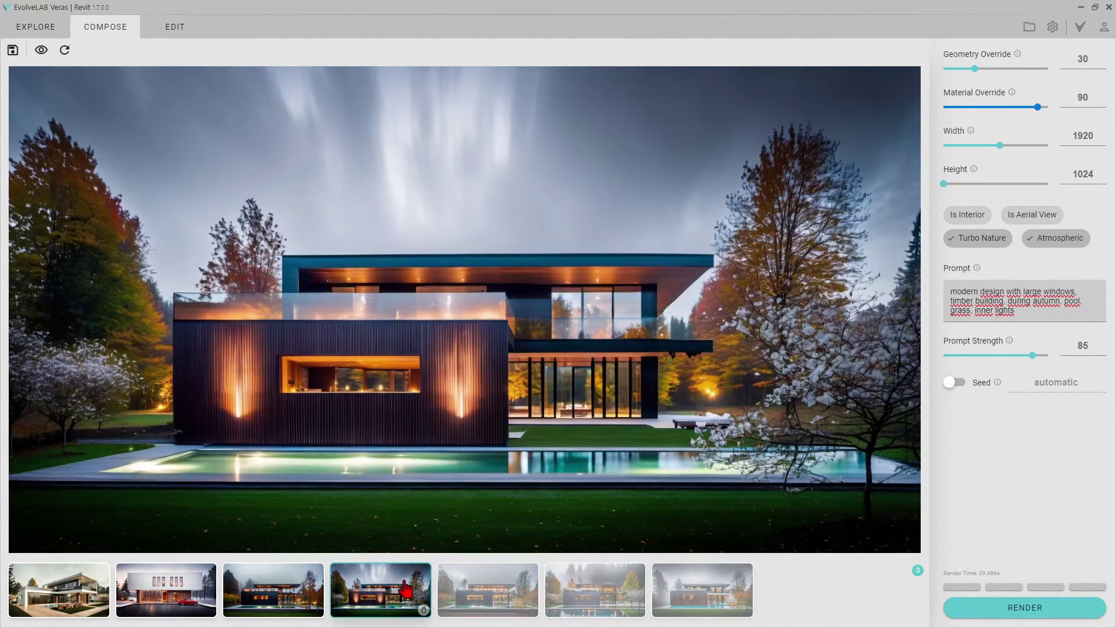
left_click(486, 594)
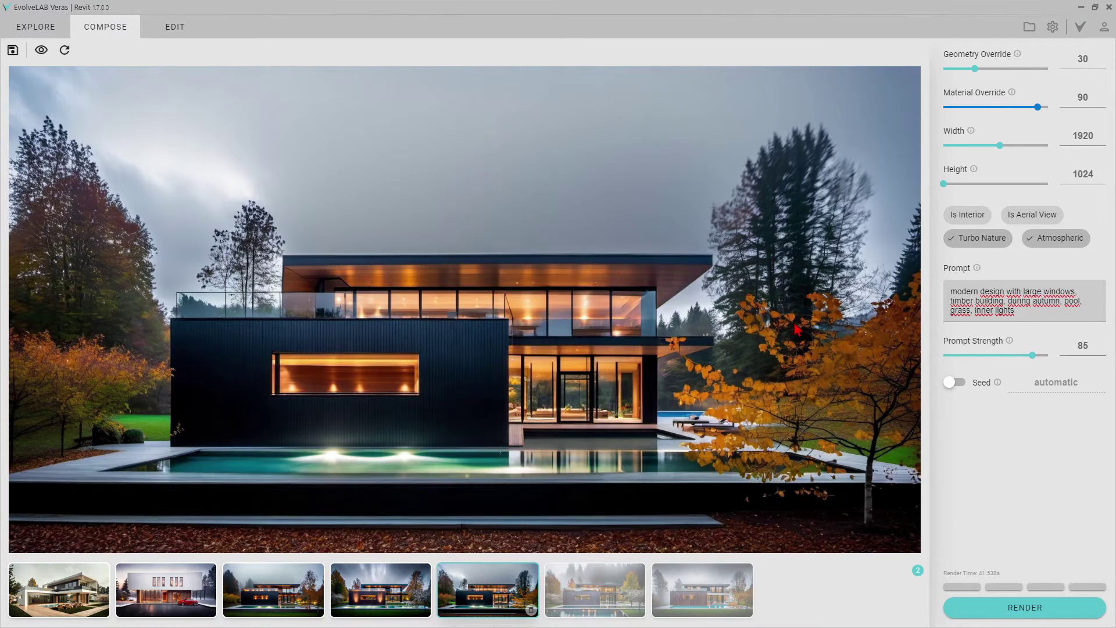
left_click(590, 594)
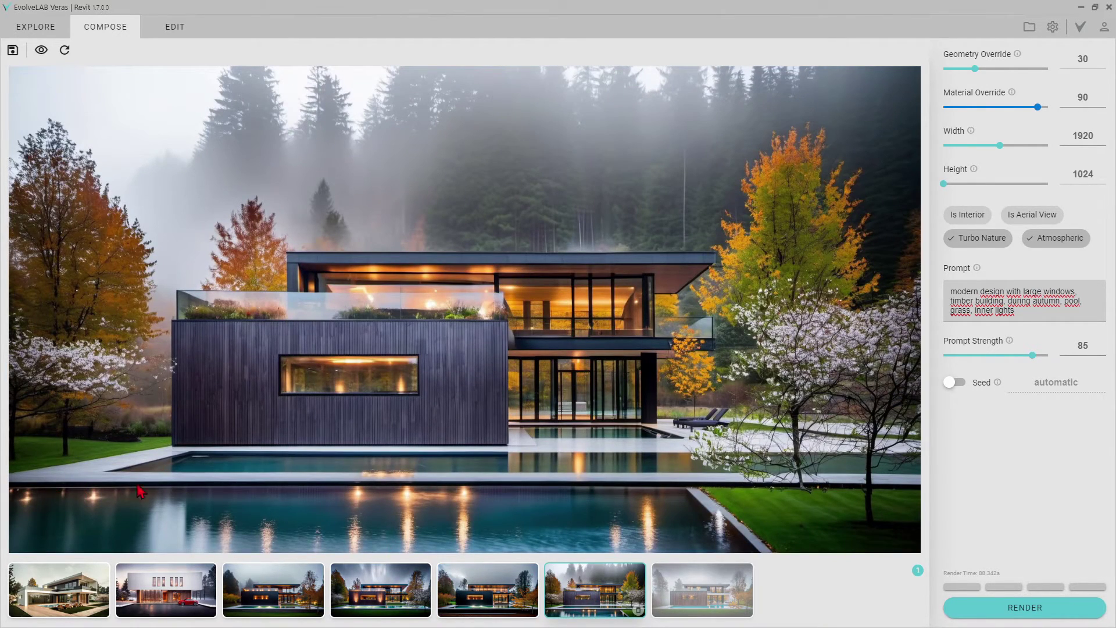
left_click(686, 589)
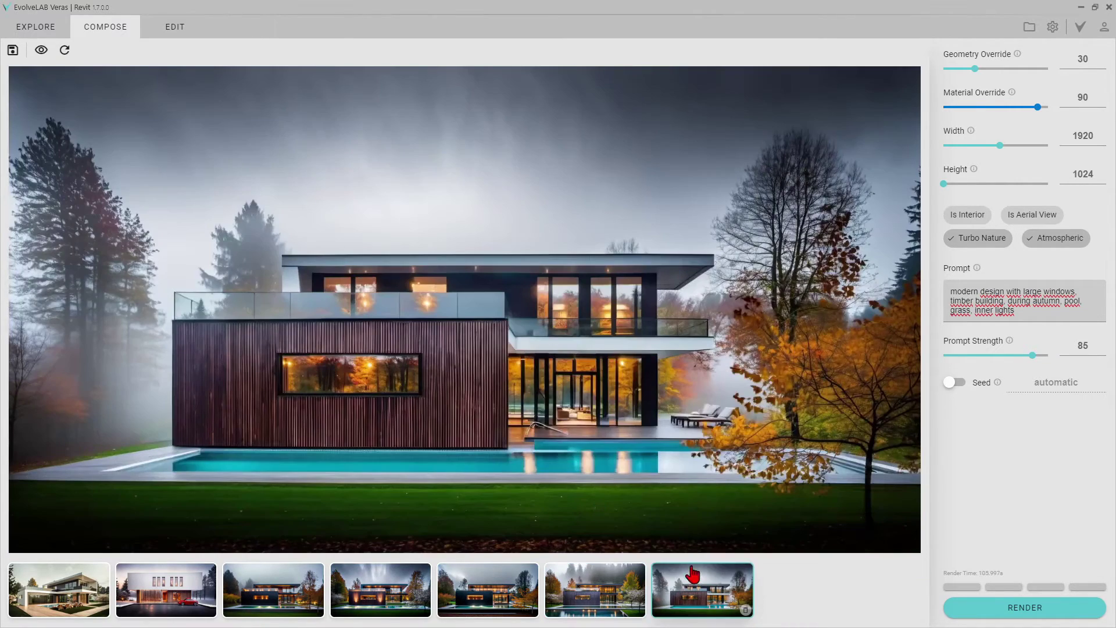
Compare the new renderings with the foggy one kept from the first batch, and delete that earlier rendering
left_click(631, 595)
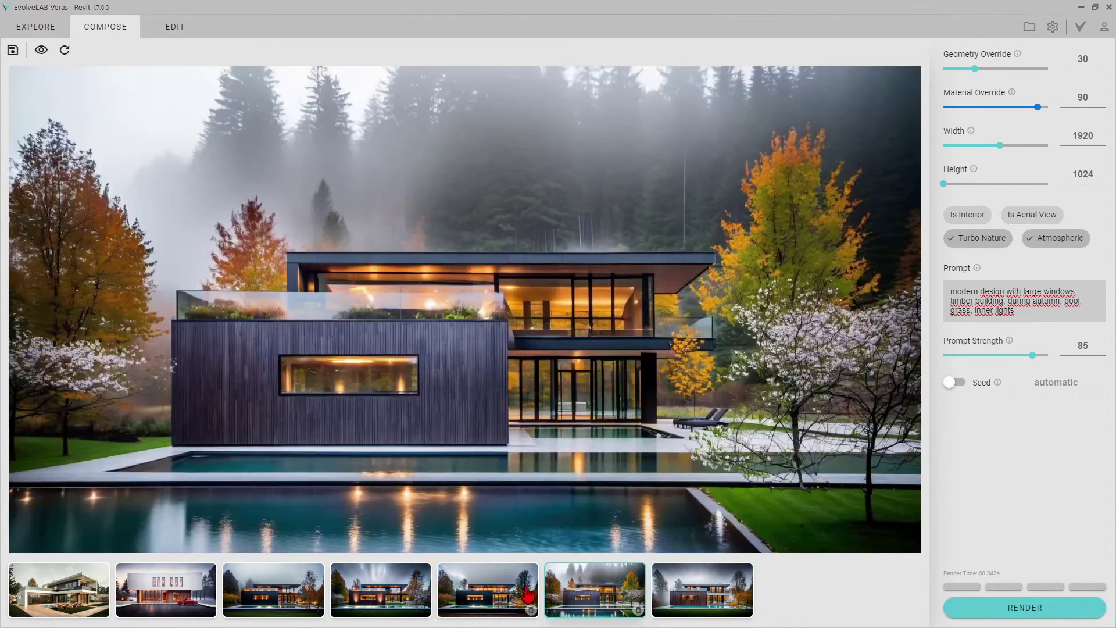
left_click(512, 594)
left_click(378, 594)
left_click(302, 599)
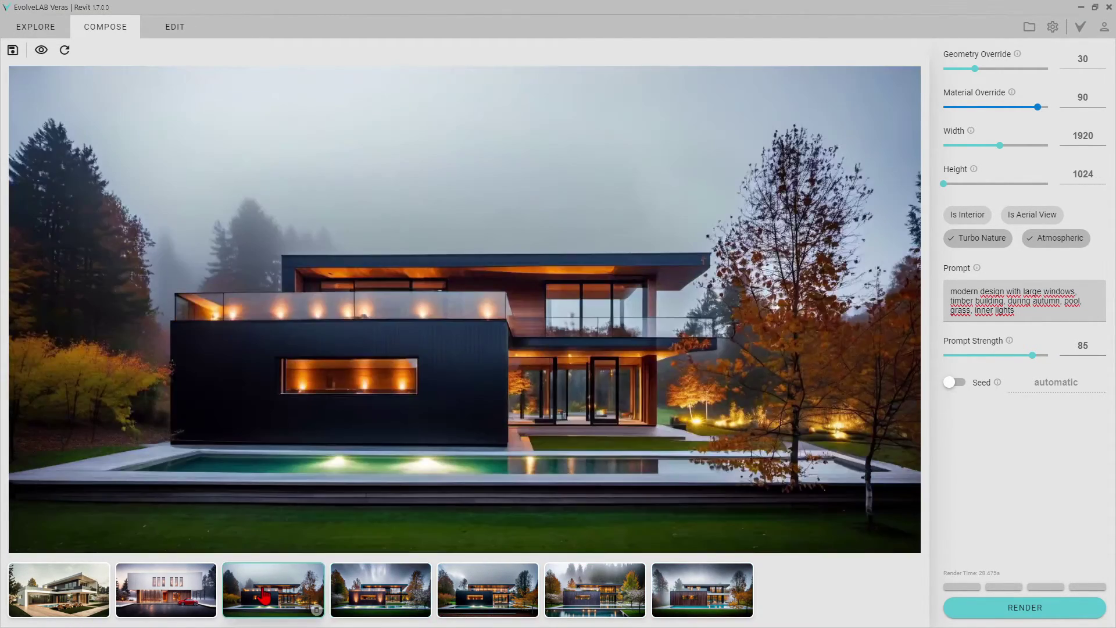
left_click(316, 609)
Review the remaining new renderings and delete the last one, with reddish timber cladding and a bright turquoise pool
left_click(383, 602)
left_click(498, 602)
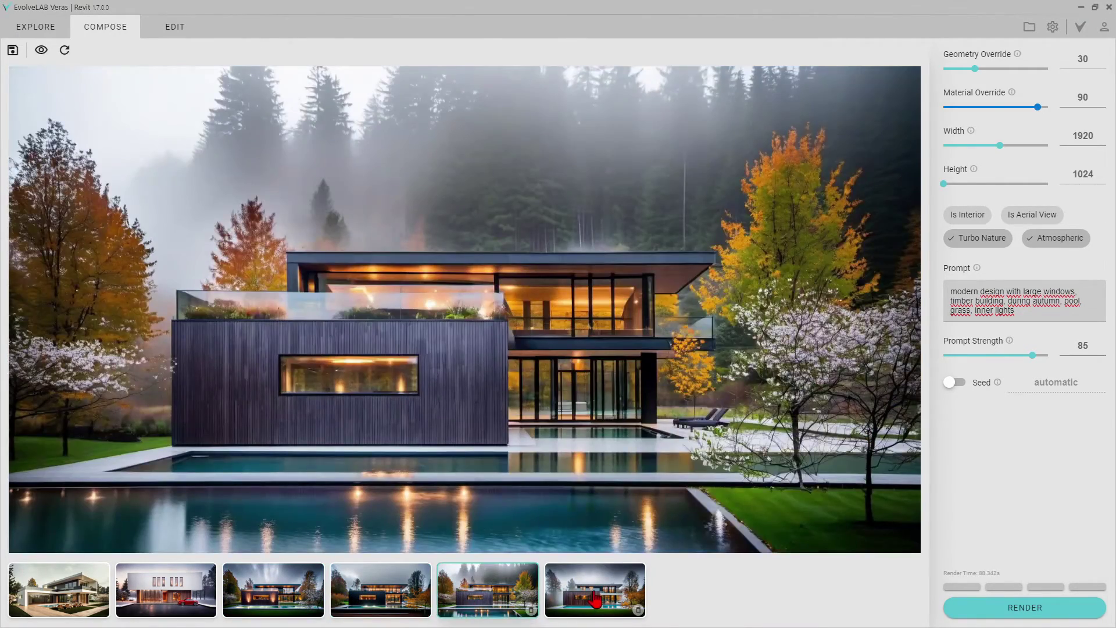
left_click(593, 601)
left_click(637, 610)
Delete the timber rendering with two facade uplights and open the misty forest rendering with the large foreground pool
left_click(423, 605)
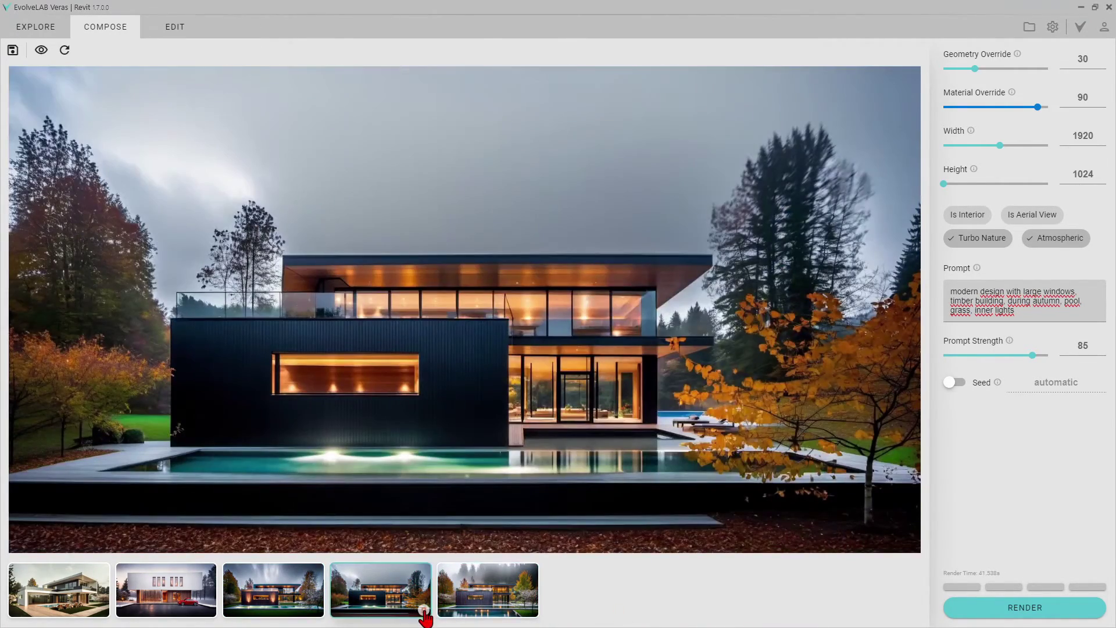
left_click(302, 597)
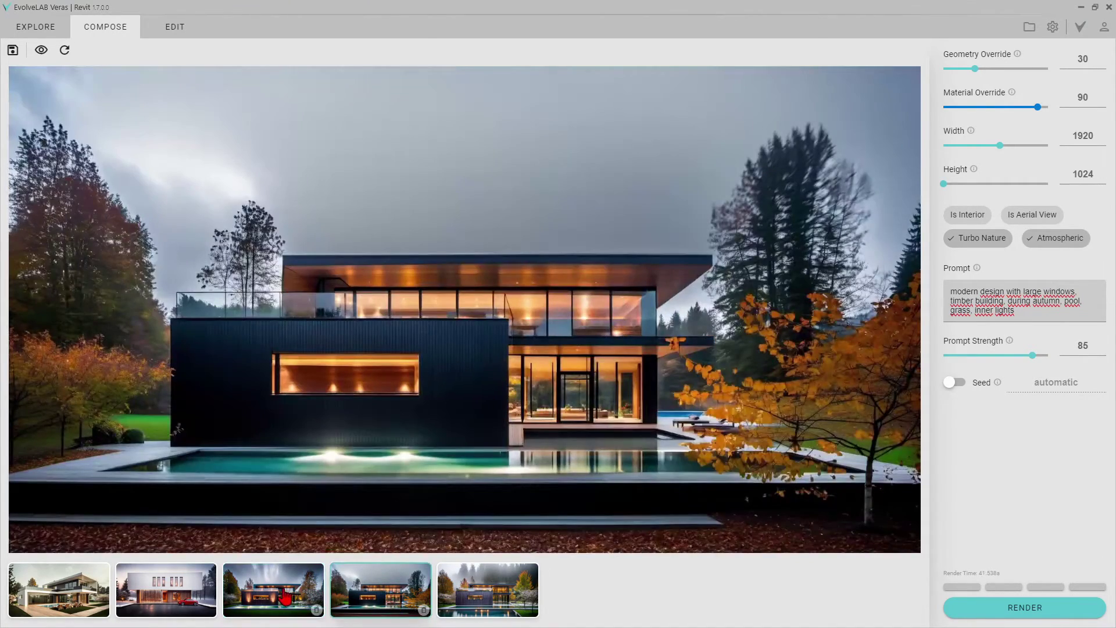
left_click(289, 598)
left_click(316, 610)
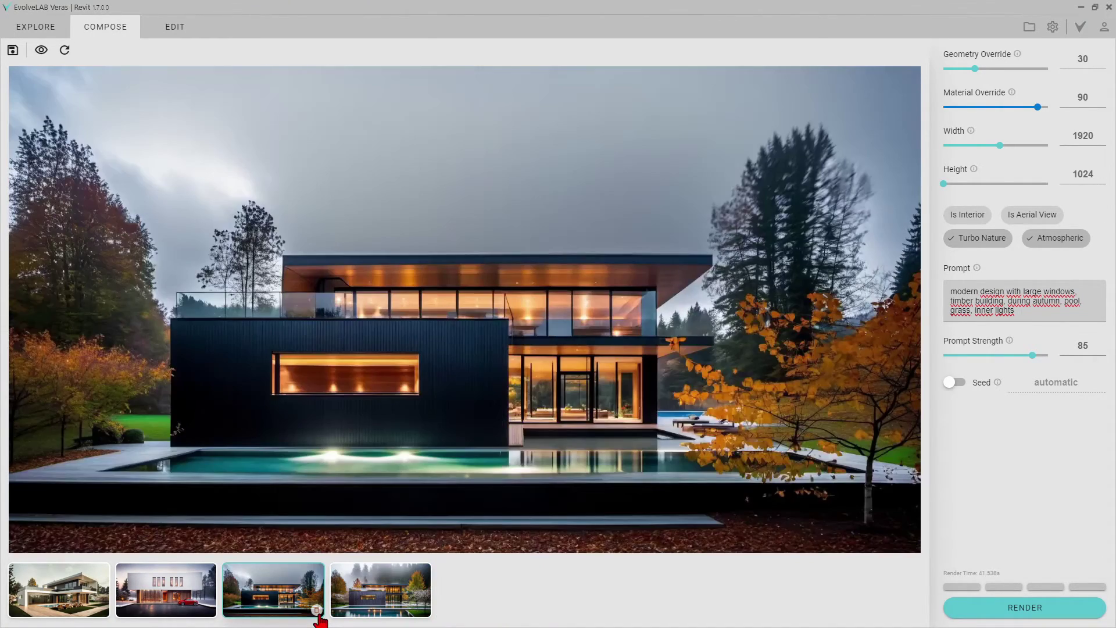
left_click(366, 609)
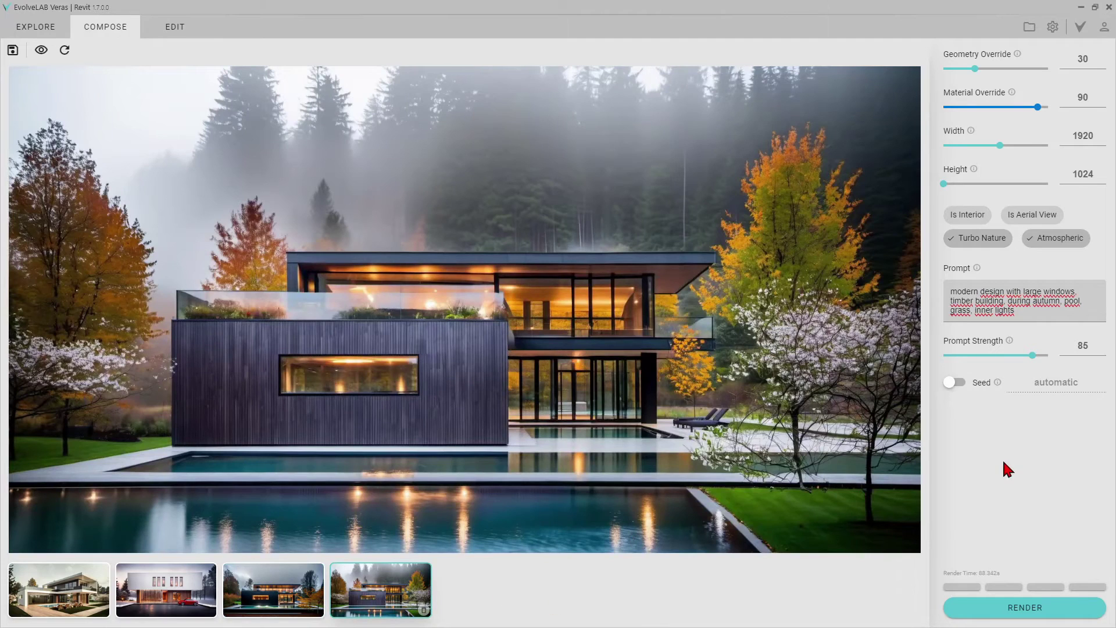
Render another four images with the unchanged autumn prompt and inspect each of the four results
left_click(1023, 610)
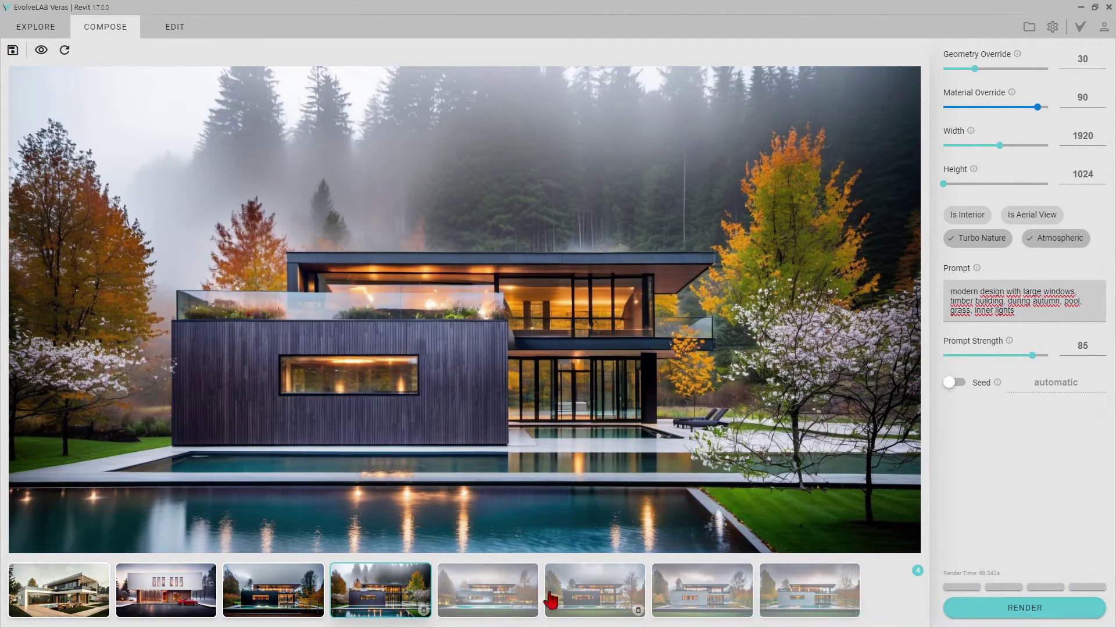
left_click(476, 594)
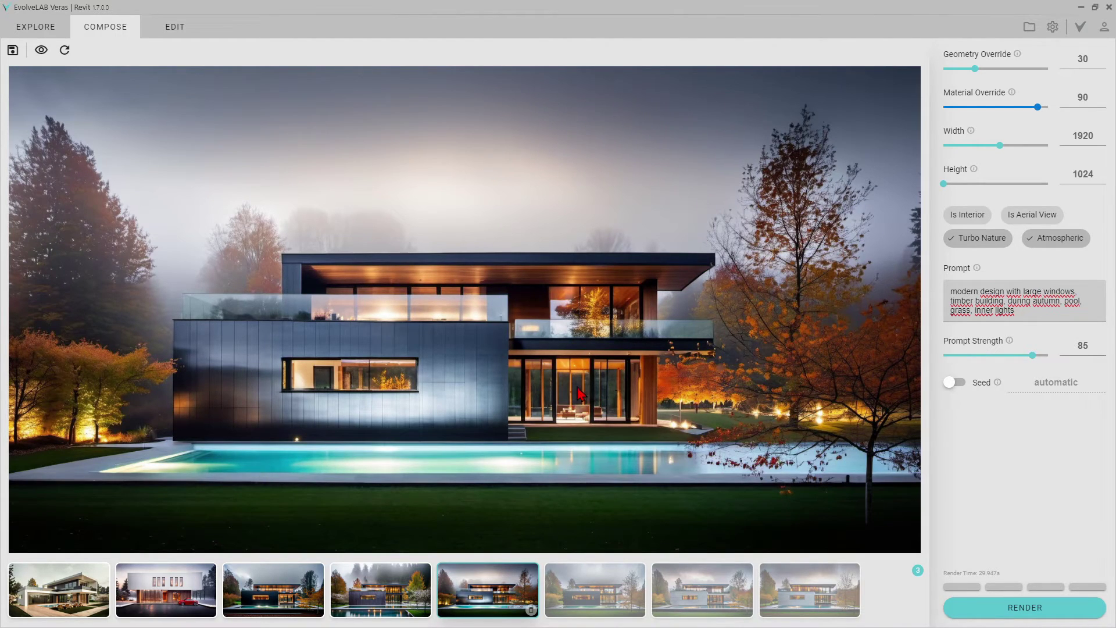
left_click(584, 604)
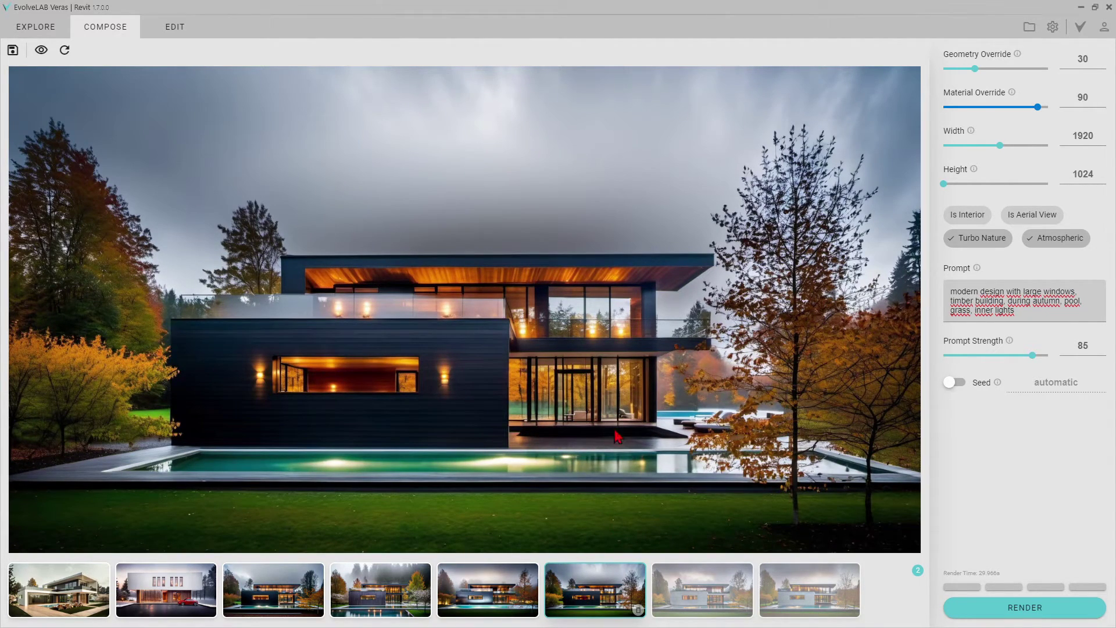
left_click(685, 608)
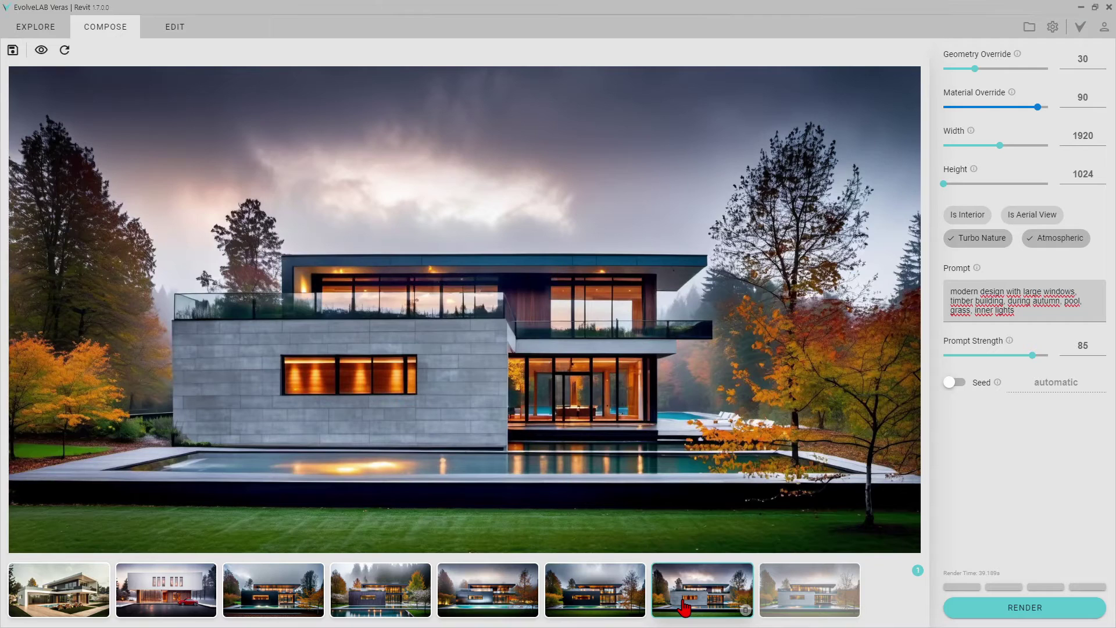
left_click(791, 601)
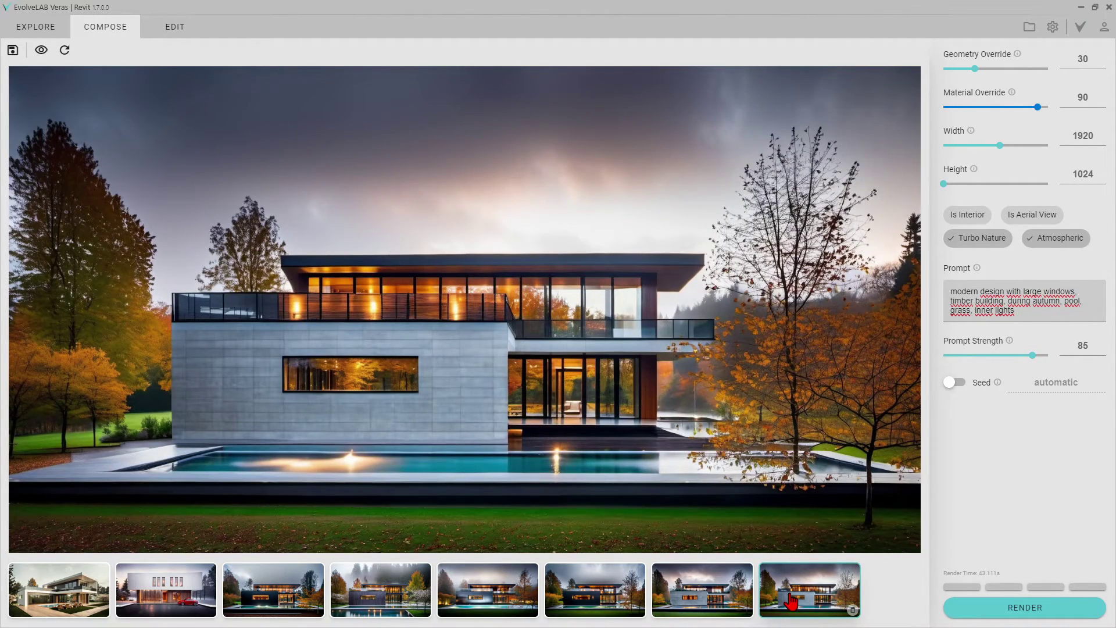
Delete the two grey stone-walled renderings and, after comparing the rest, the dark rendering with two wall lamps
left_click(747, 608)
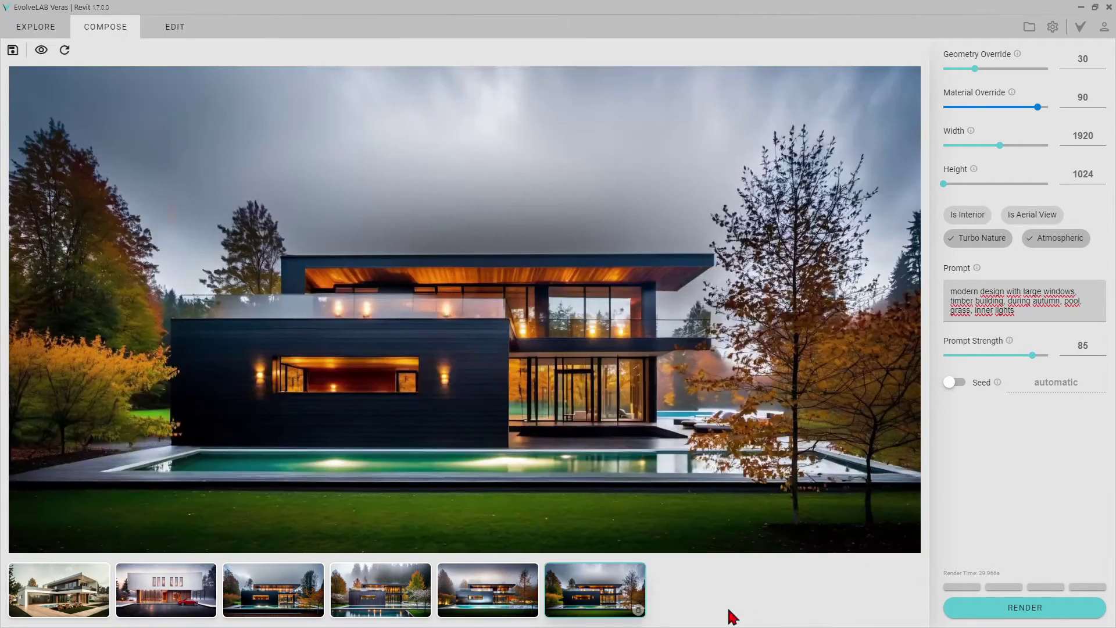
left_click(492, 592)
left_click(378, 595)
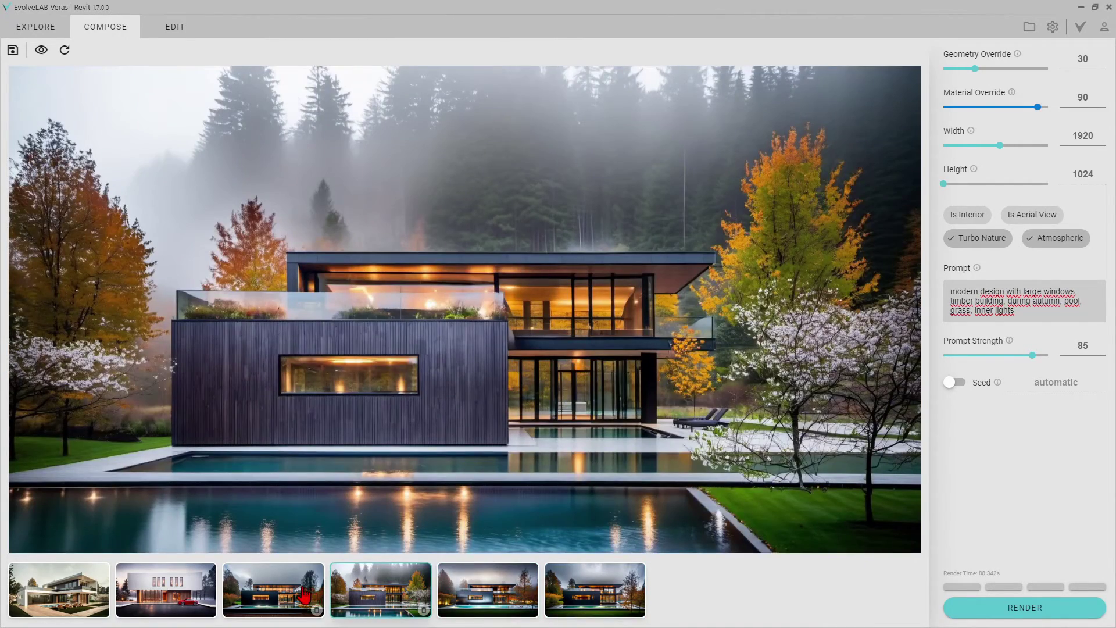
left_click(314, 599)
left_click(377, 595)
left_click(491, 592)
left_click(576, 604)
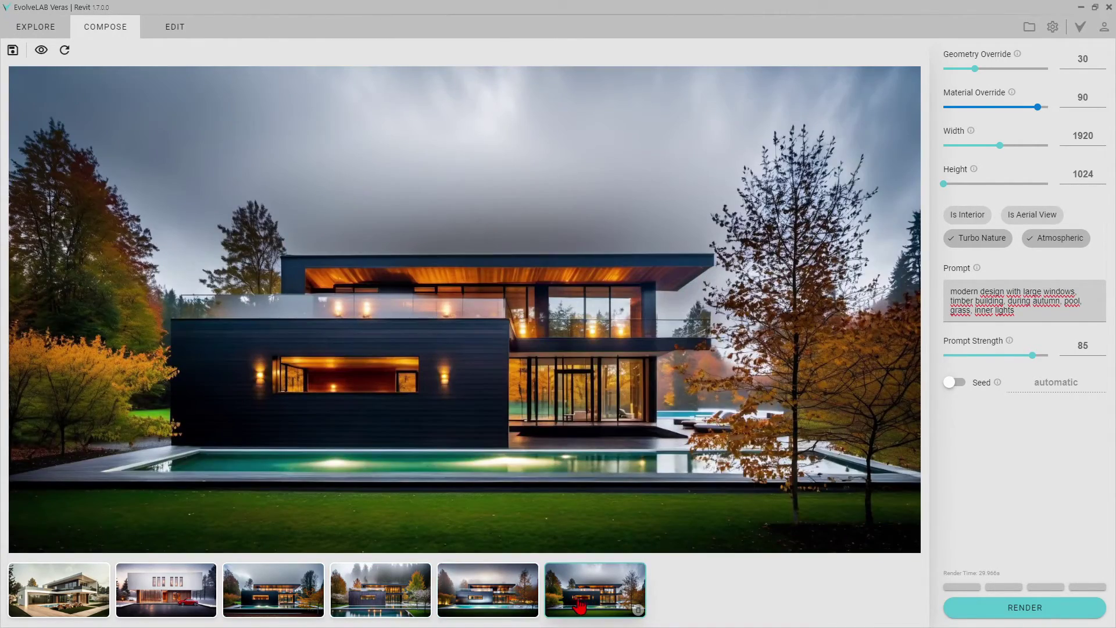
left_click(638, 609)
Compare the misty forest rendering with the one showing a reflective metal-clad facade
left_click(378, 607)
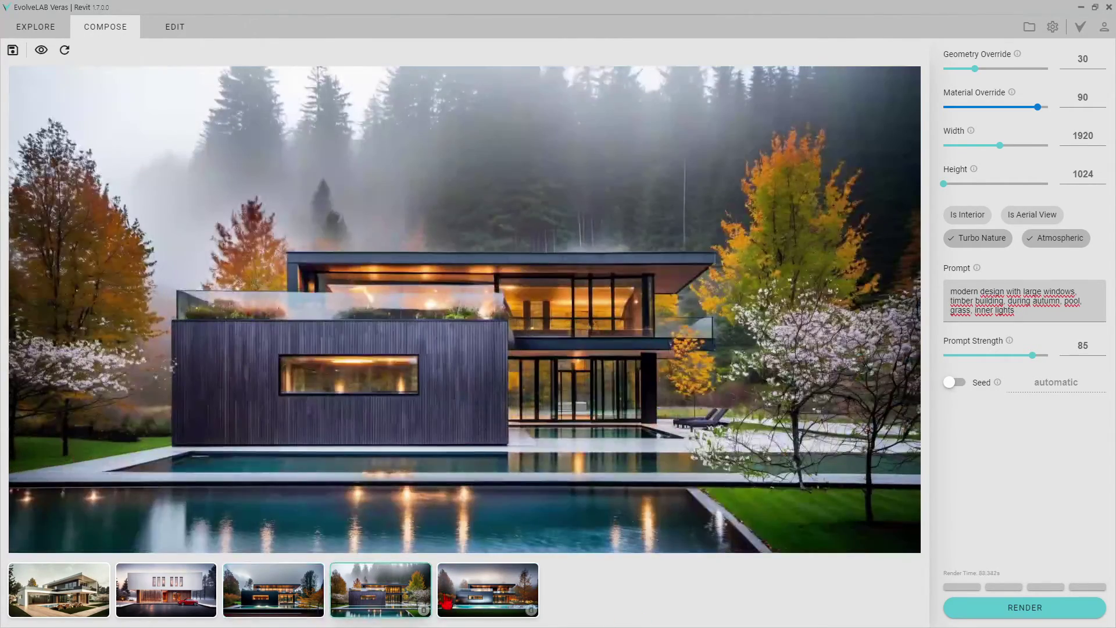
left_click(446, 604)
left_click(395, 597)
left_click(466, 599)
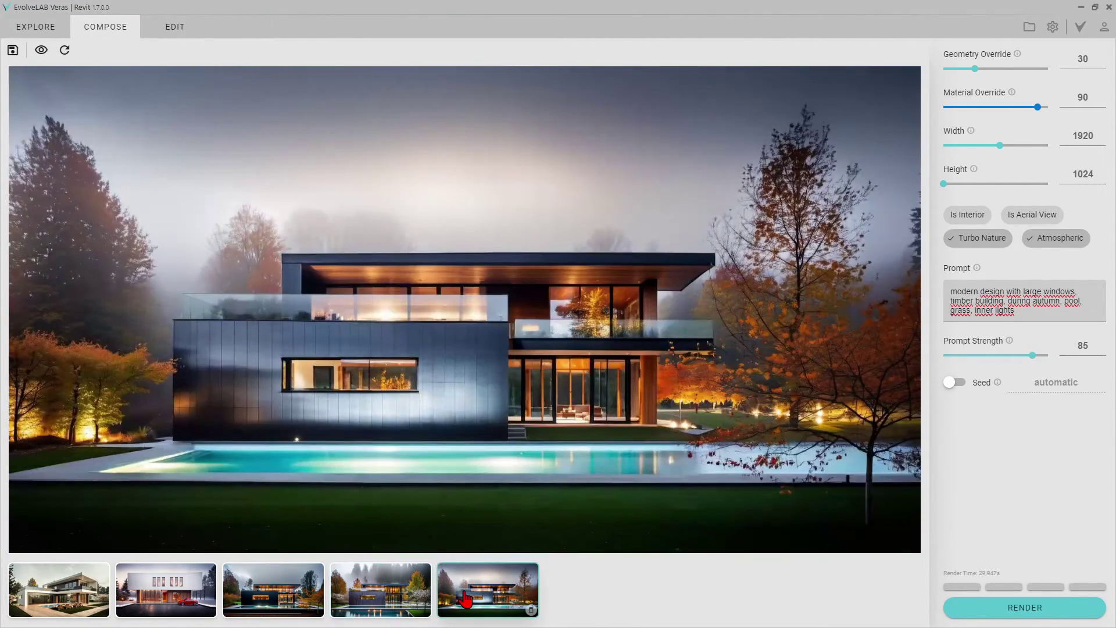
Render one more batch of four autumn images and open the new results one by one
left_click(1021, 613)
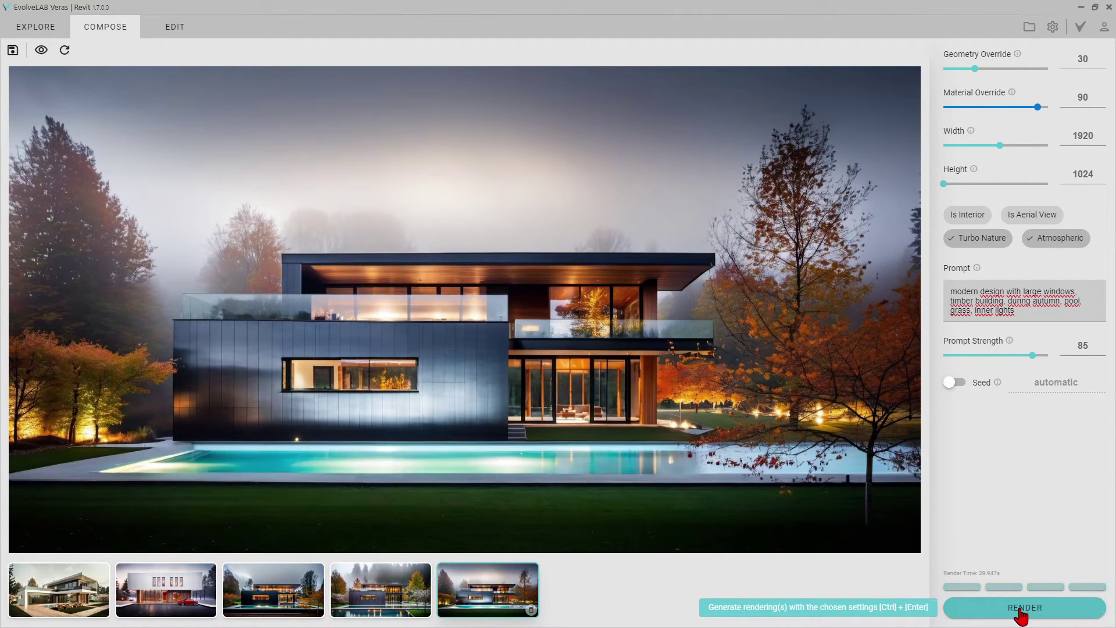
left_click(580, 582)
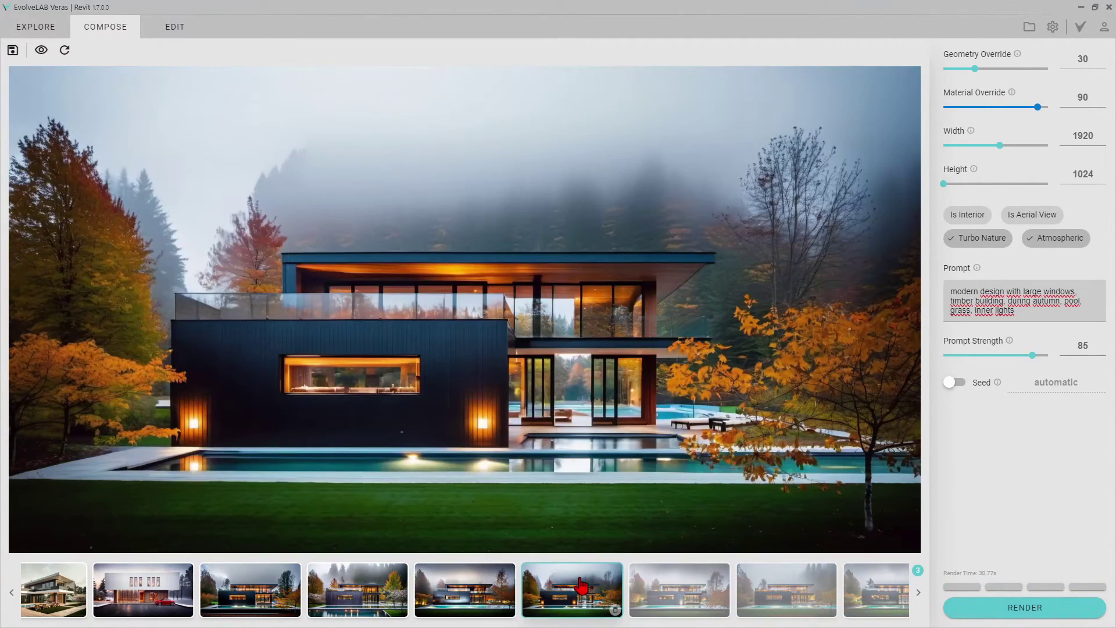
left_click(661, 588)
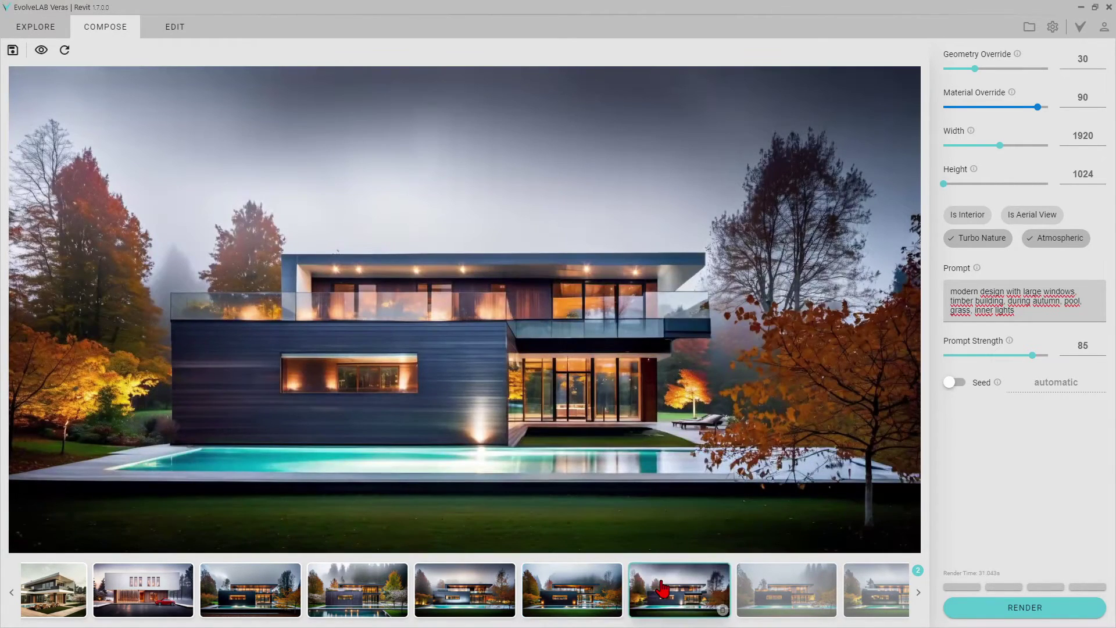
left_click(812, 594)
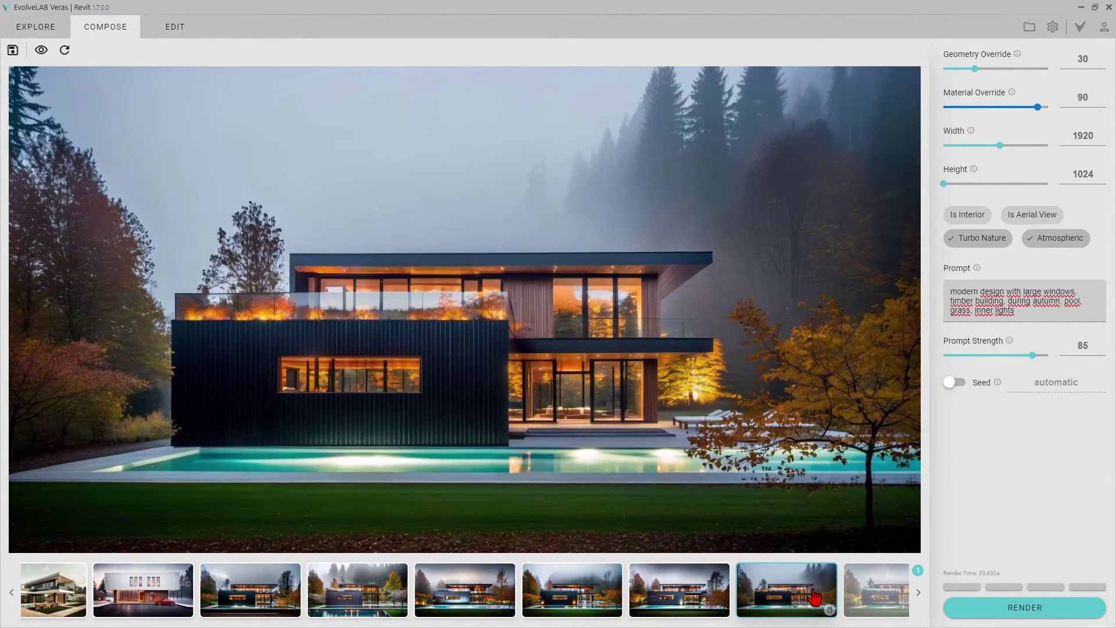
left_click(874, 601)
Delete the rejected old and new renderings, keeping only the misty forest image and the foggy dark-clad house with turquoise pool
left_click(891, 608)
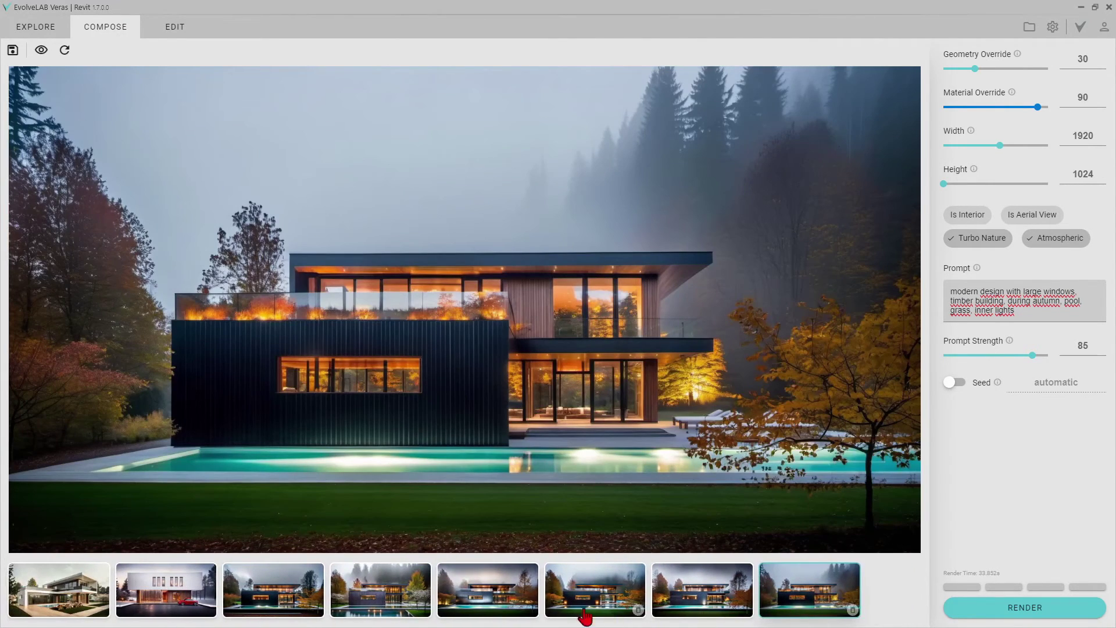
left_click(315, 610)
left_click(423, 609)
left_click(423, 610)
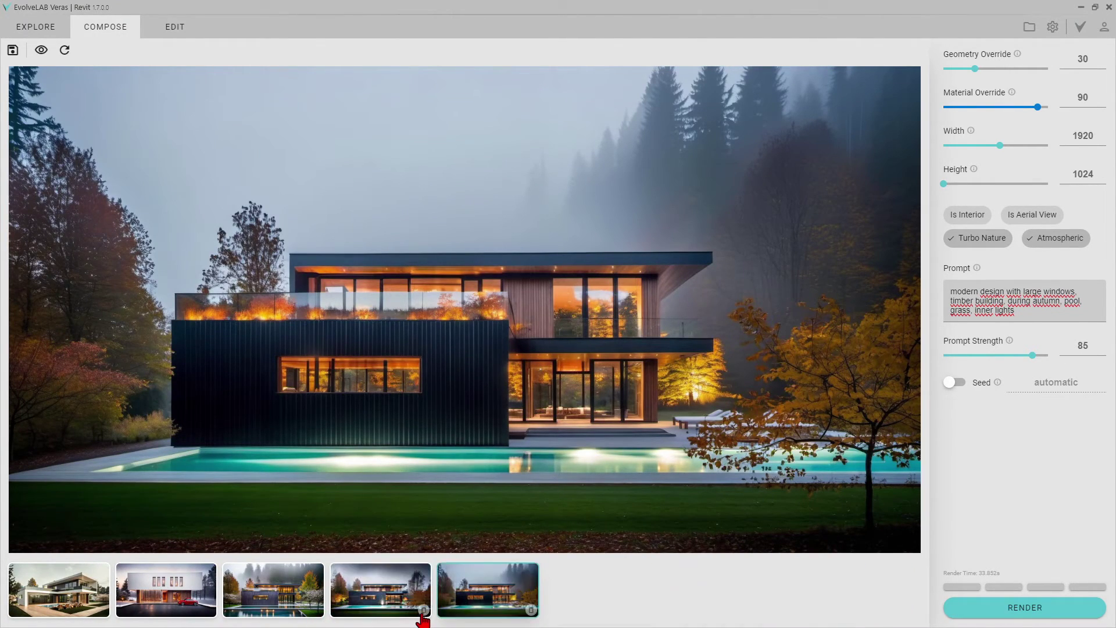
left_click(400, 593)
left_click(423, 610)
Compare the two remaining autumn candidates and delete the misty forest rendering with the large foreground pool
left_click(310, 598)
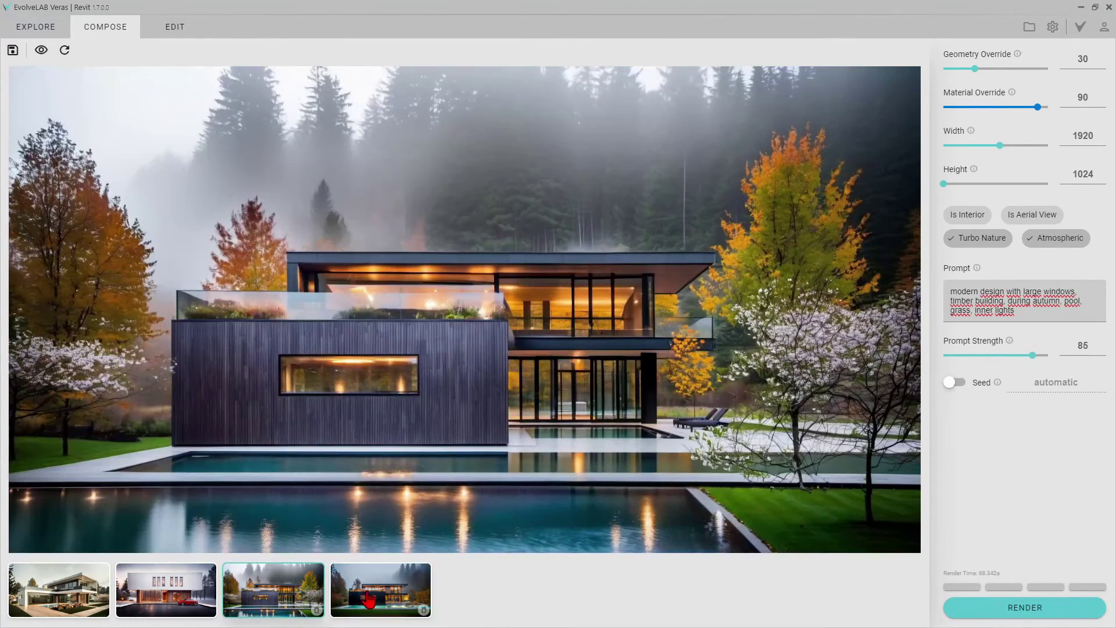
left_click(367, 594)
left_click(259, 587)
left_click(379, 592)
left_click(268, 586)
left_click(317, 609)
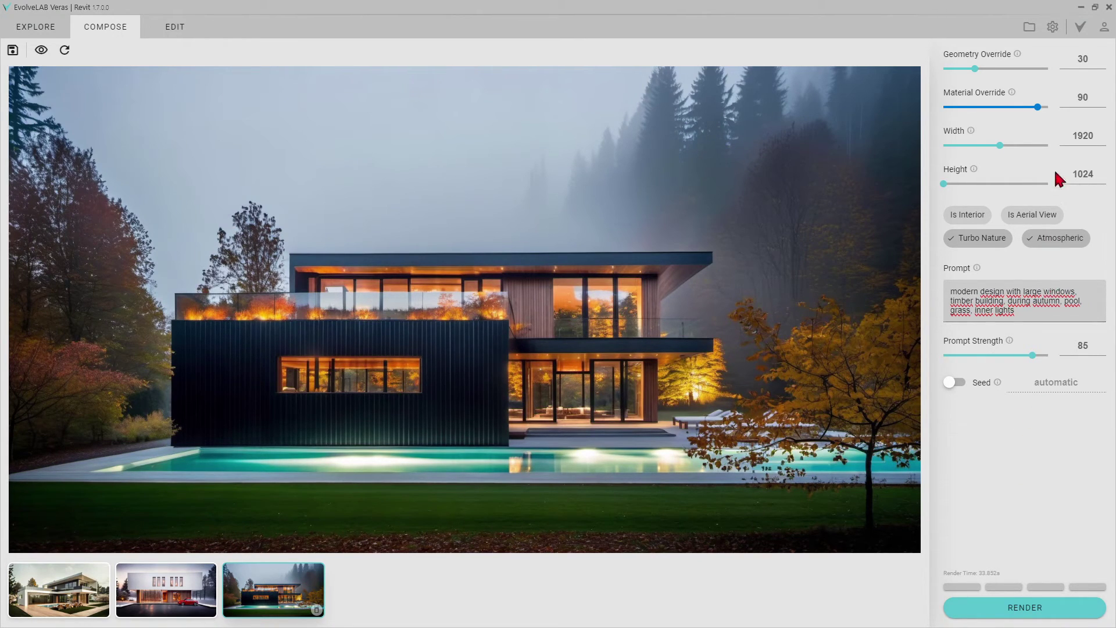
Activate the camera 4 view in Revit, return to Veras and refresh its source image to that view
left_click(1082, 8)
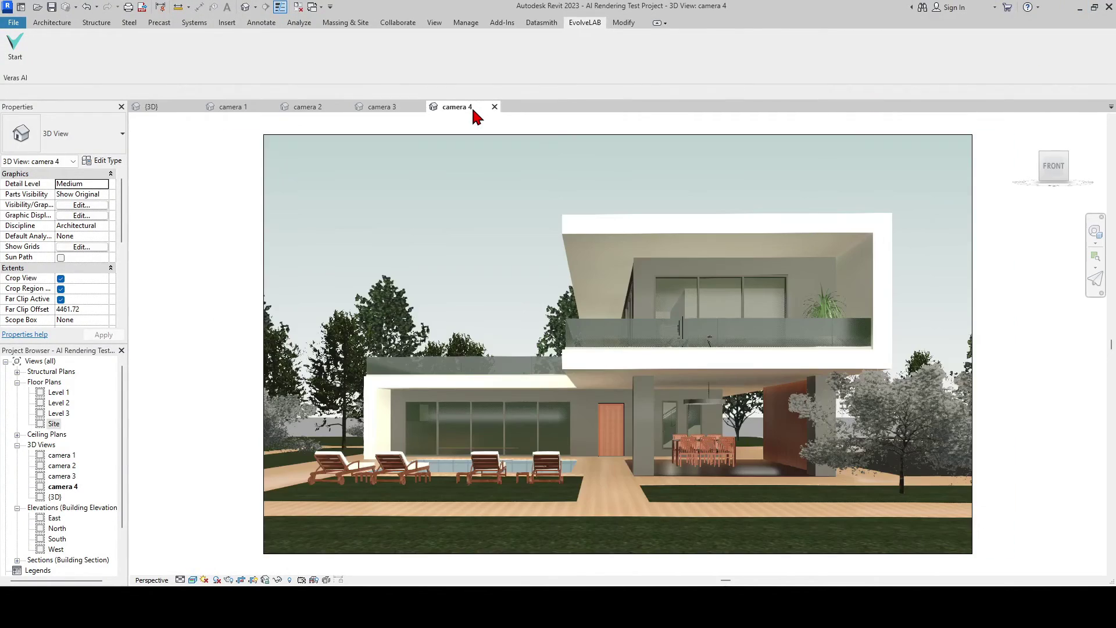
left_click(835, 580)
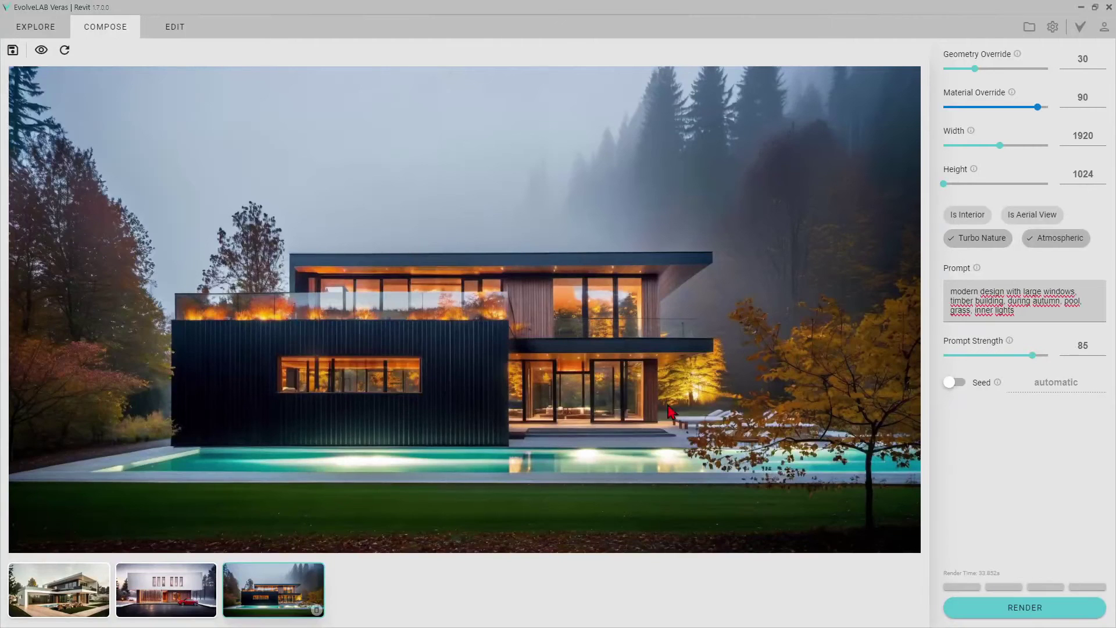
left_click(41, 50)
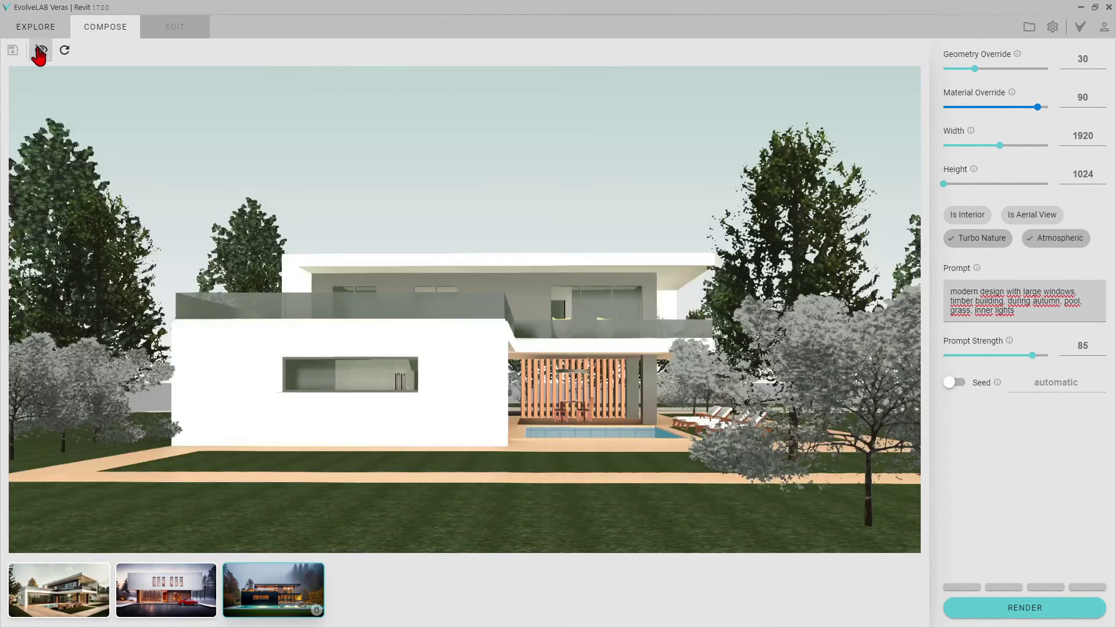
left_click(65, 51)
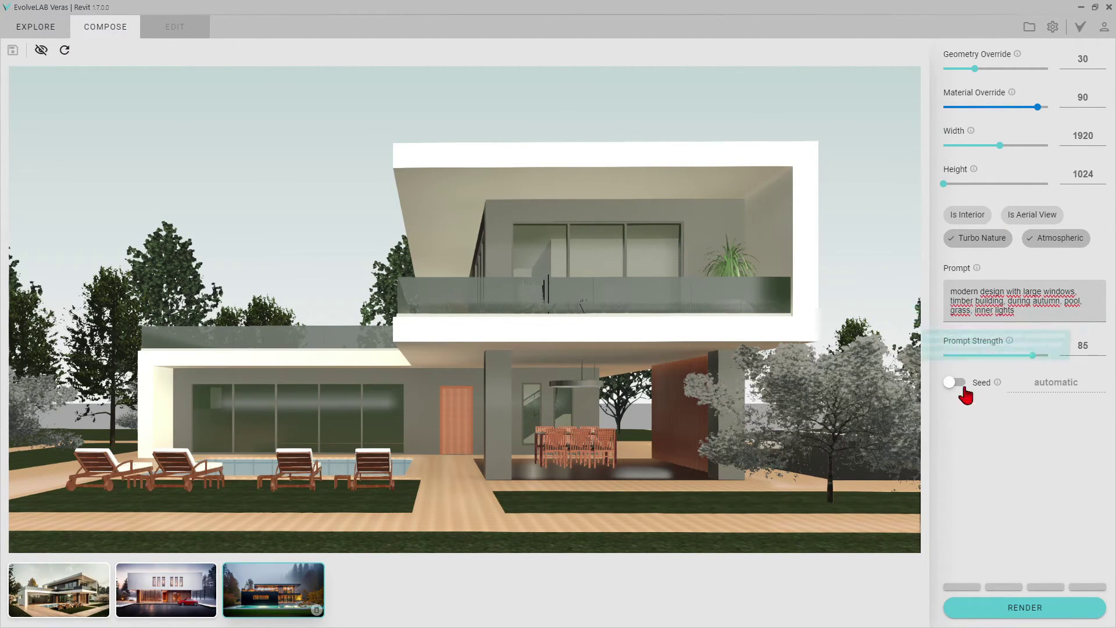
Replace the prompt with "cabin in the woods with large windows, during rain, tall grass, pool, inner lights"
left_click_drag(1046, 316, 899, 274)
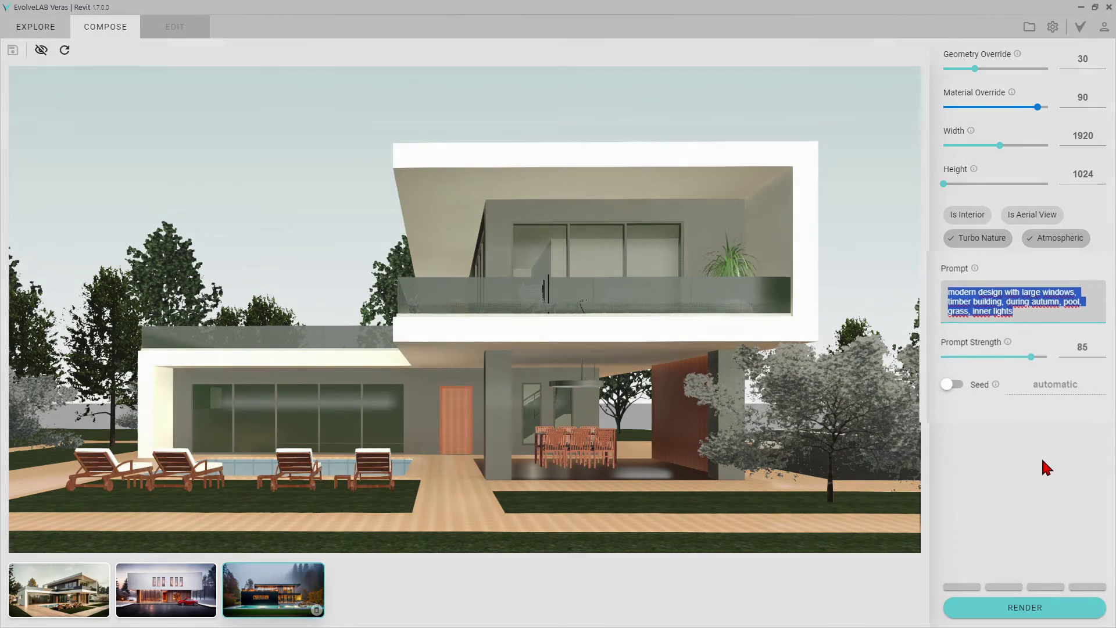
type("ca")
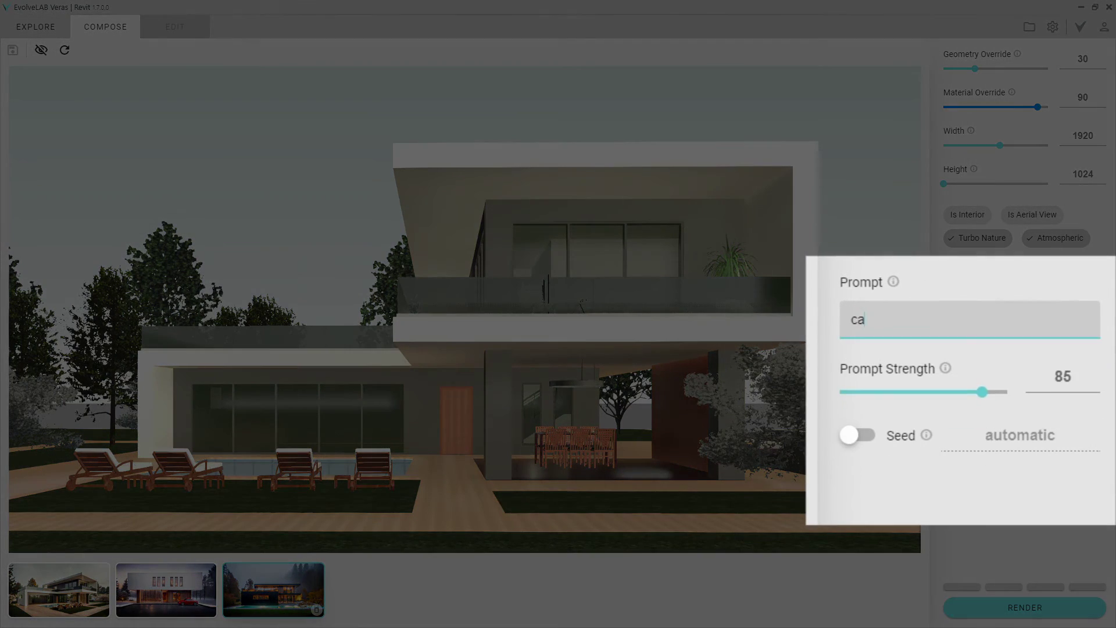
type("bin in the wood")
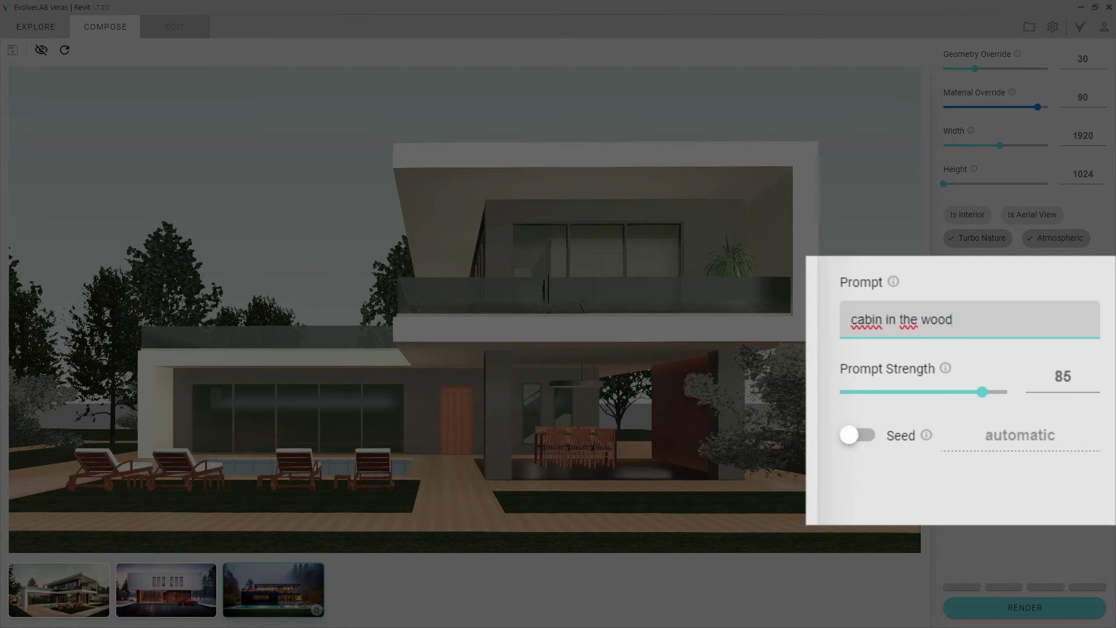
type("s with large windows")
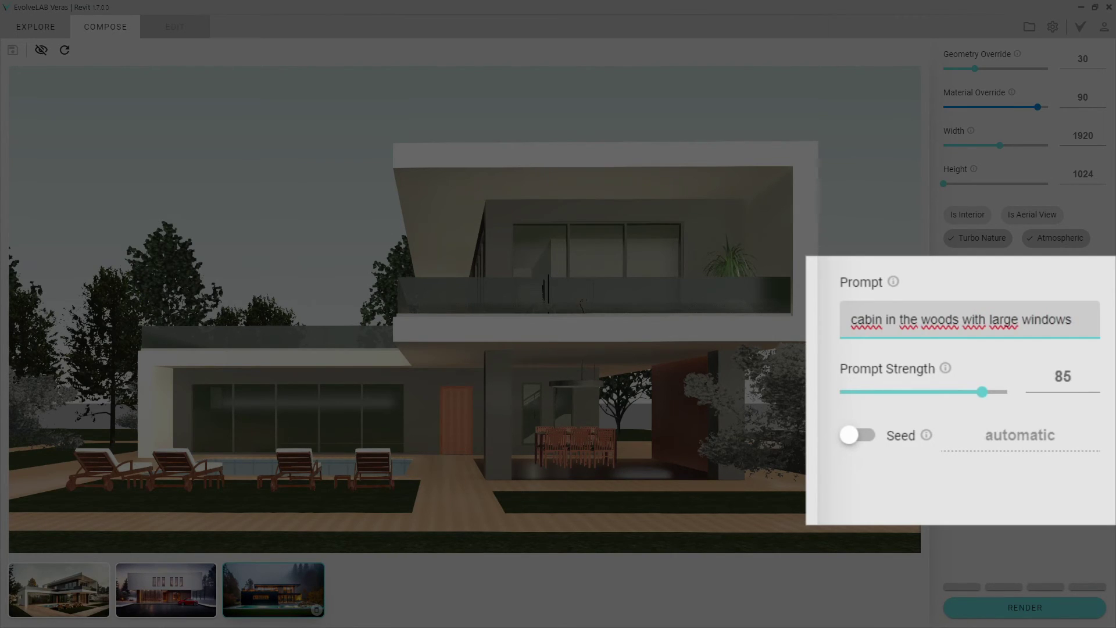
type(", during rain, tall grass, pool,")
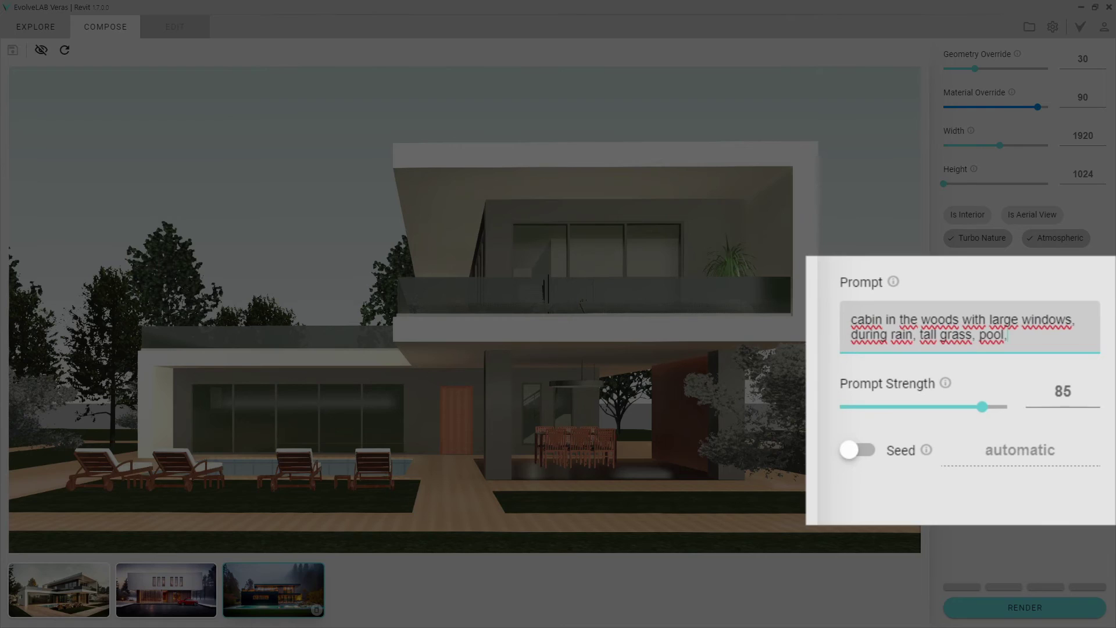
type("inner lights")
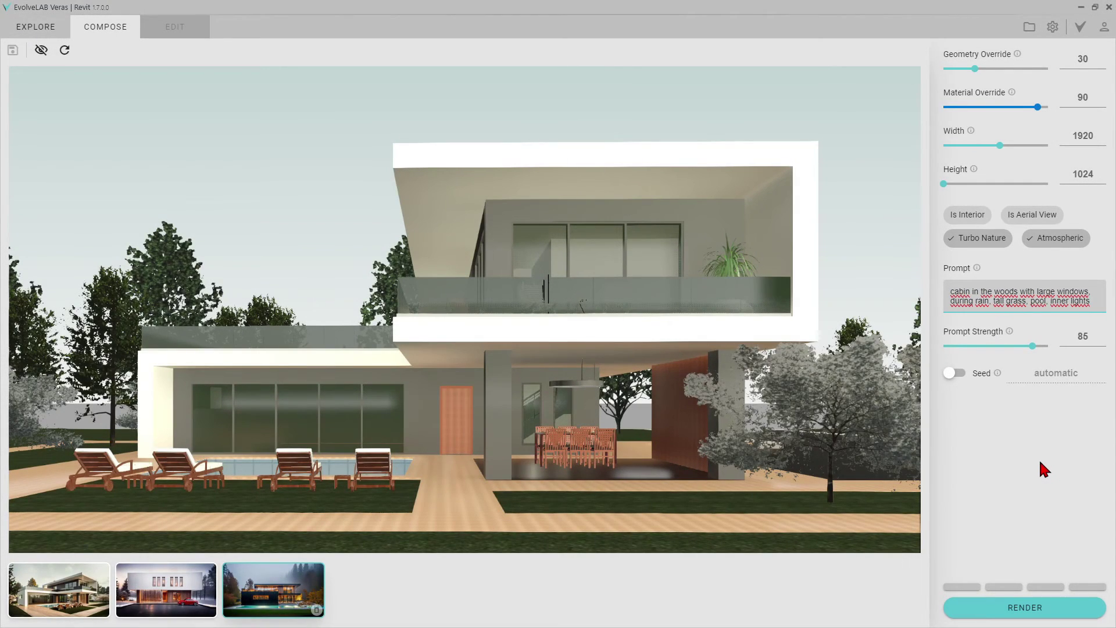
Render a batch of four cabin images for camera 4 and open the new results one by one
left_click(1023, 609)
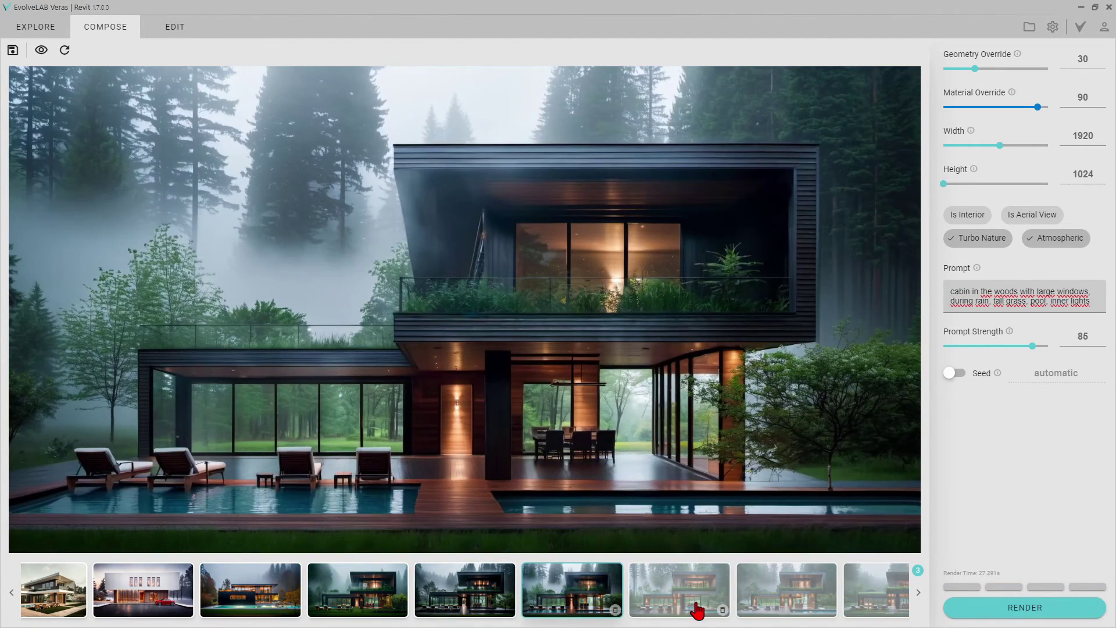
left_click(697, 610)
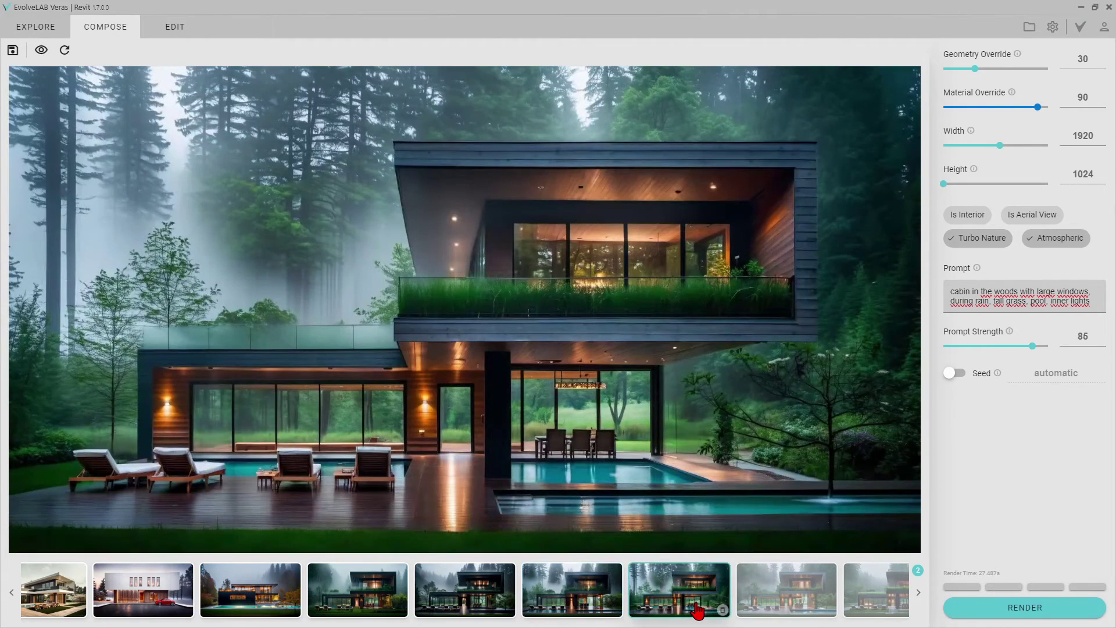
left_click(767, 607)
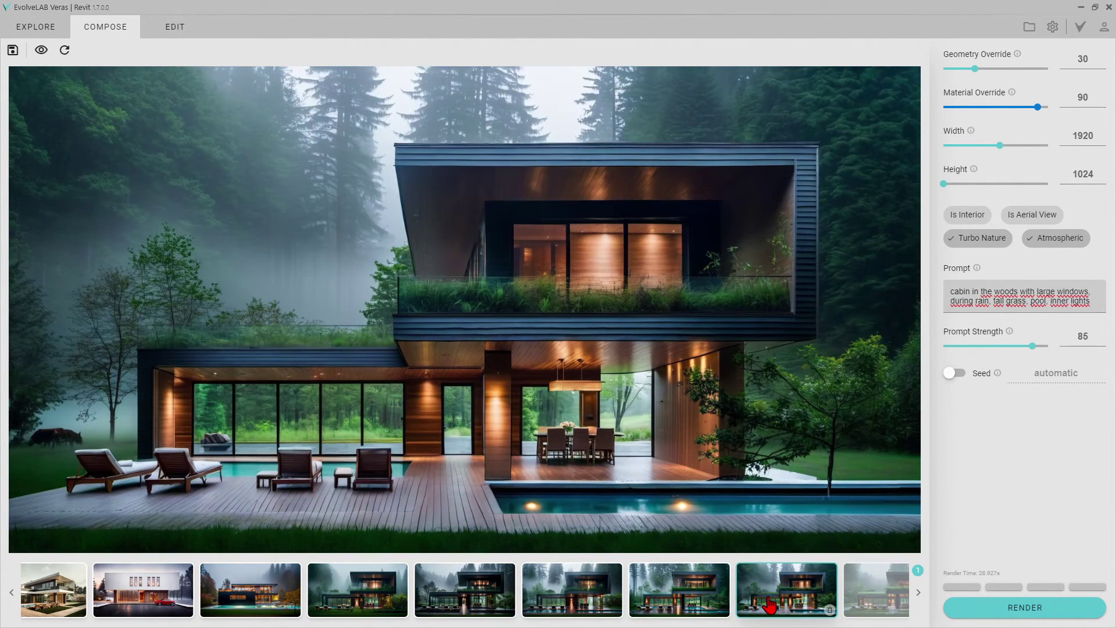
left_click(877, 598)
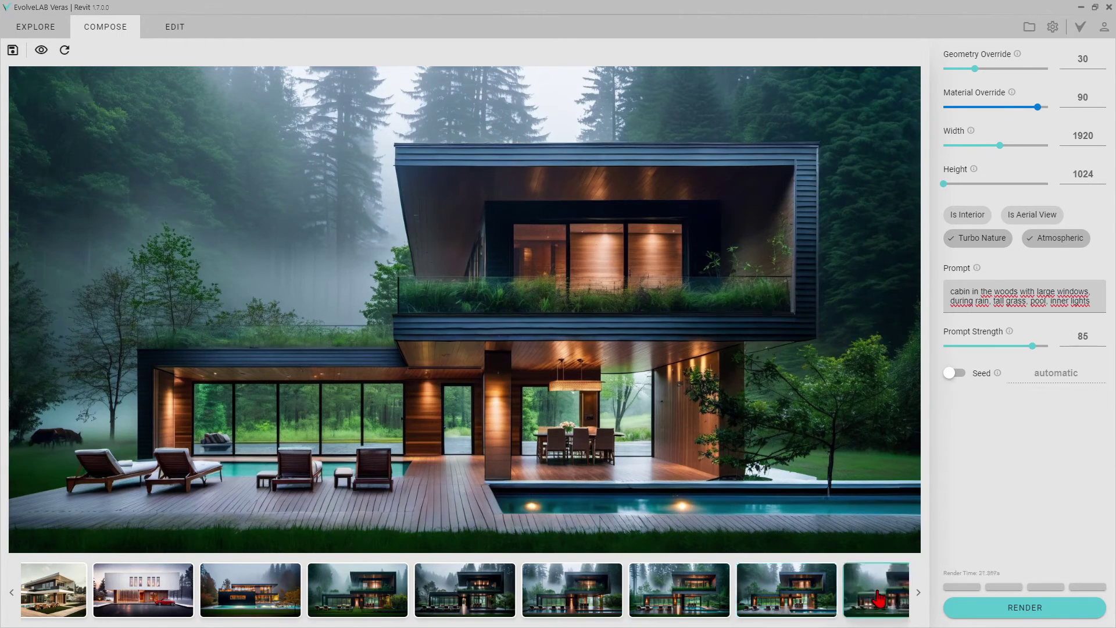
left_click(832, 591)
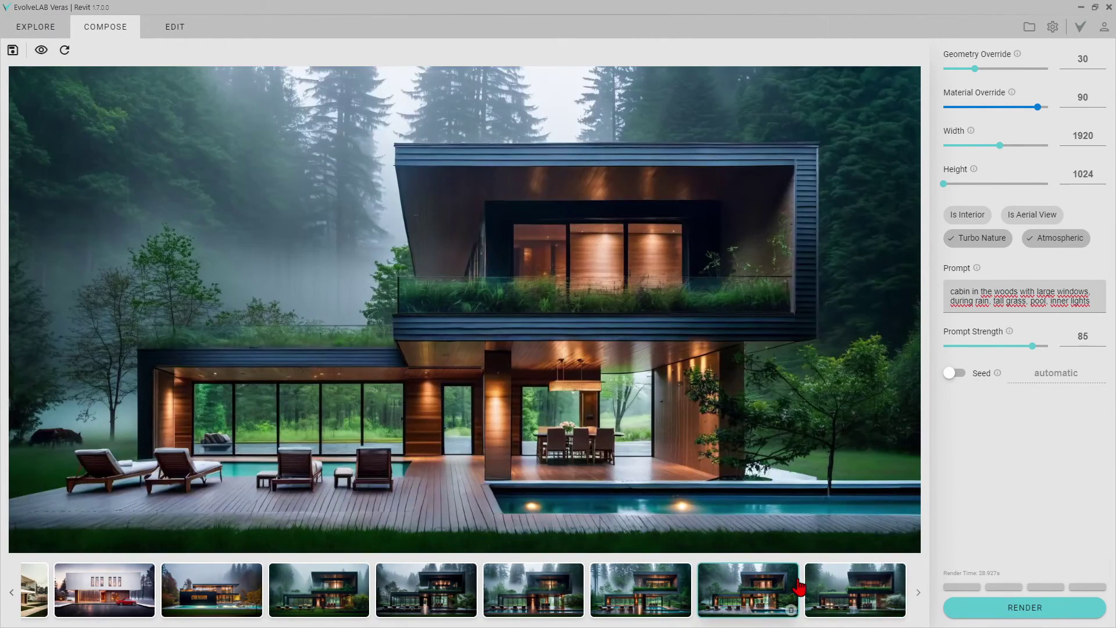
Delete the rejected cabin renderings, keeping only the black cabin image and the timber-deck house with the lit pool
left_click(899, 610)
left_click(899, 612)
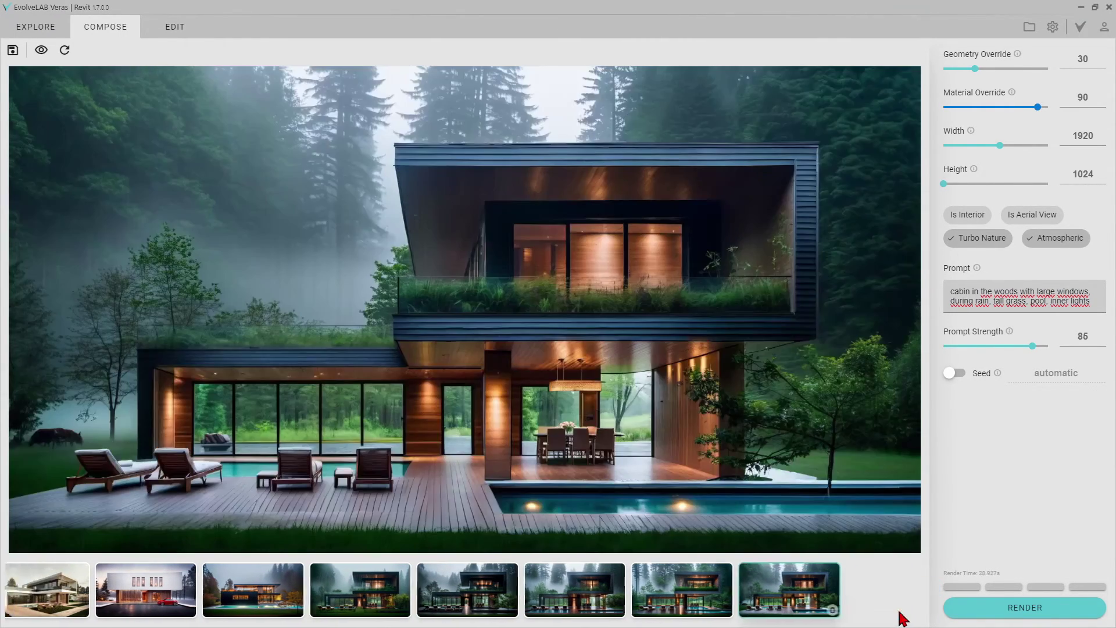
left_click(692, 604)
left_click(745, 609)
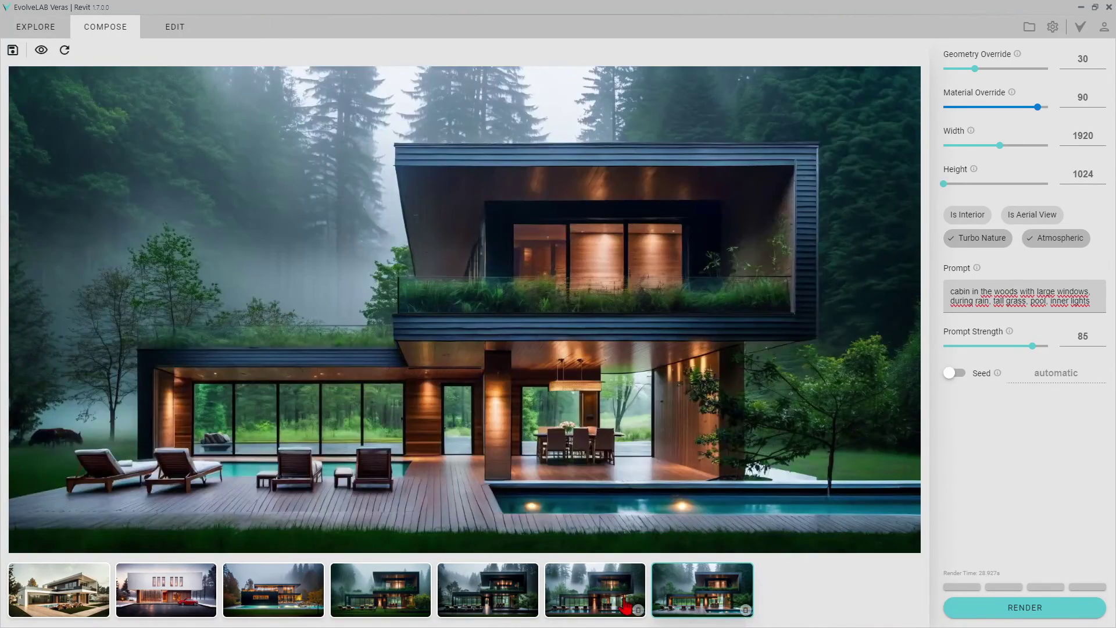
left_click(745, 609)
left_click(637, 610)
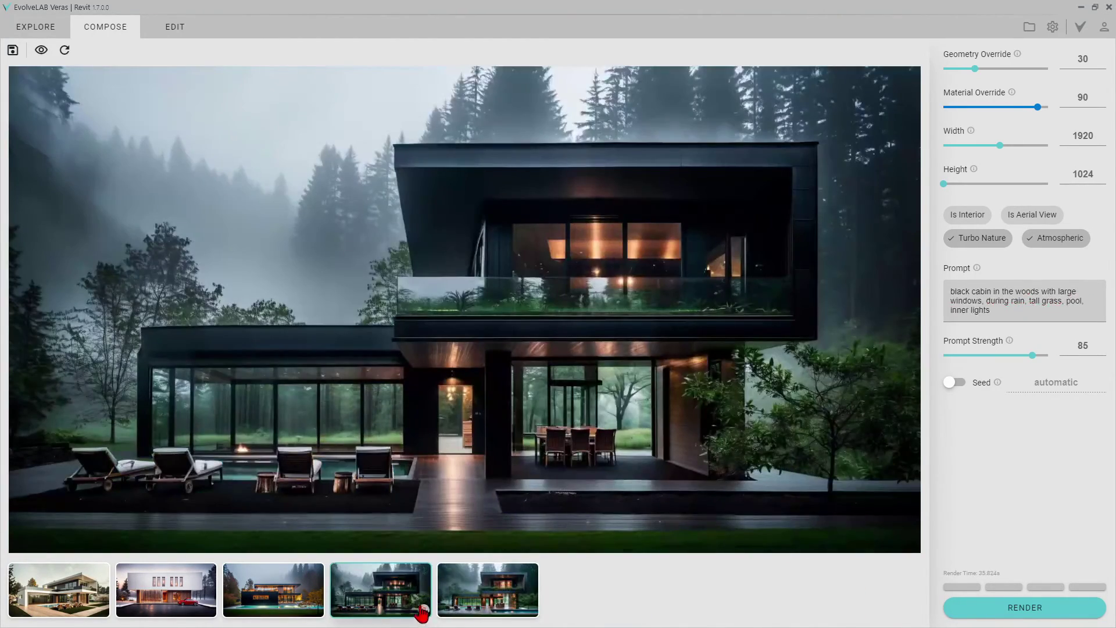
Reload the cabin prompt from the timber-deck rendering, render four more images and open the new results
left_click(463, 596)
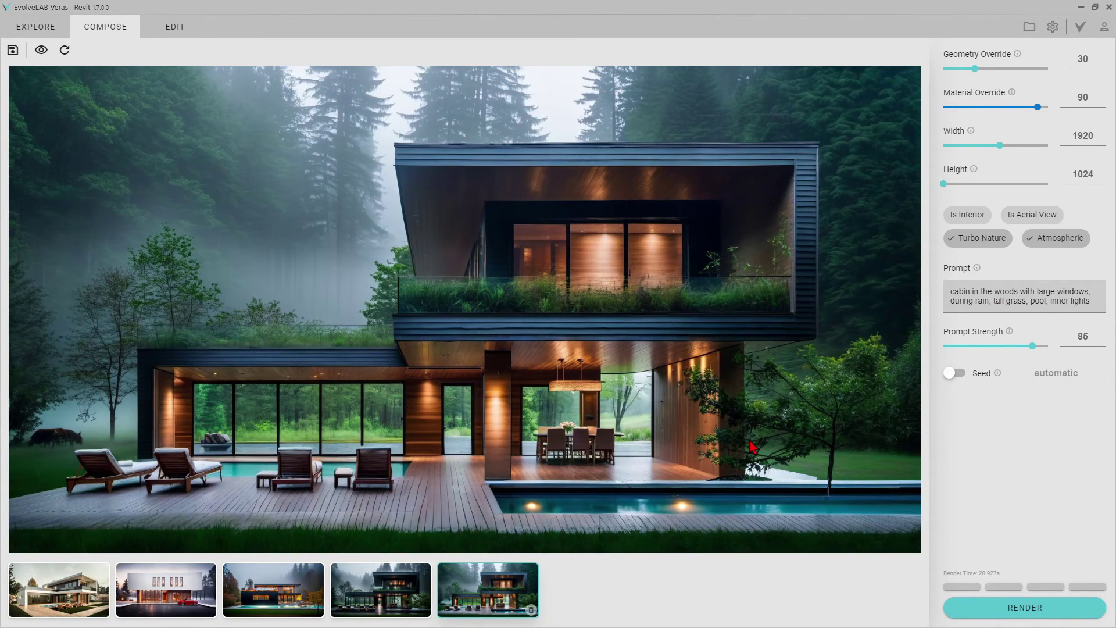
left_click(1021, 611)
left_click(585, 584)
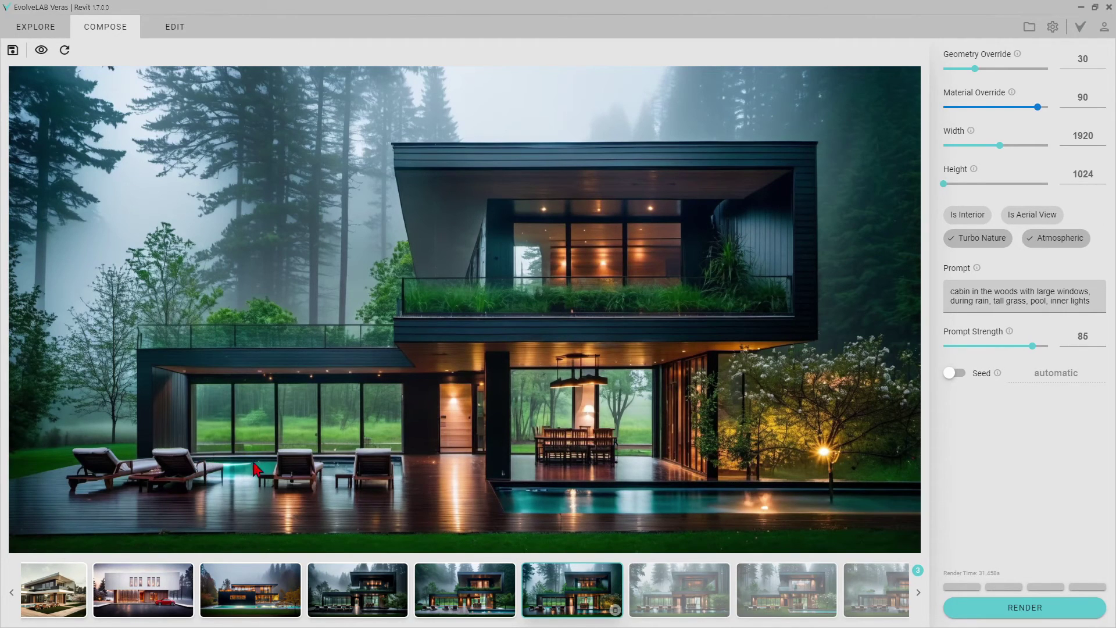
left_click(657, 588)
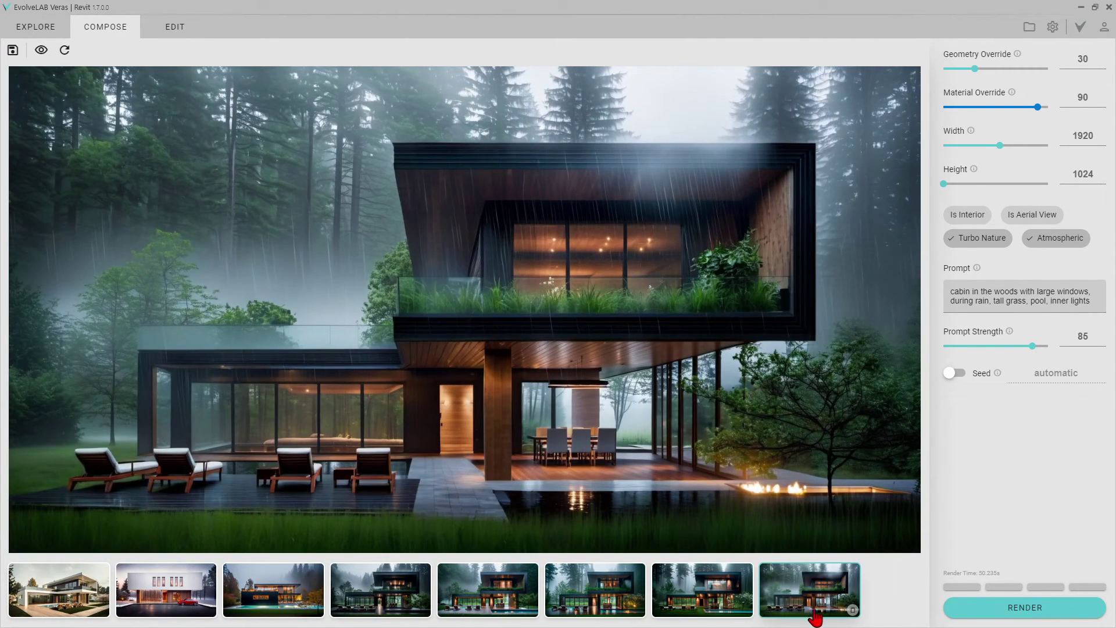
Delete the rainy fire-pit rendering and the white-blossom rendering with the lawn, keeping the one with the glowing garden lamp
left_click(852, 609)
left_click(609, 597)
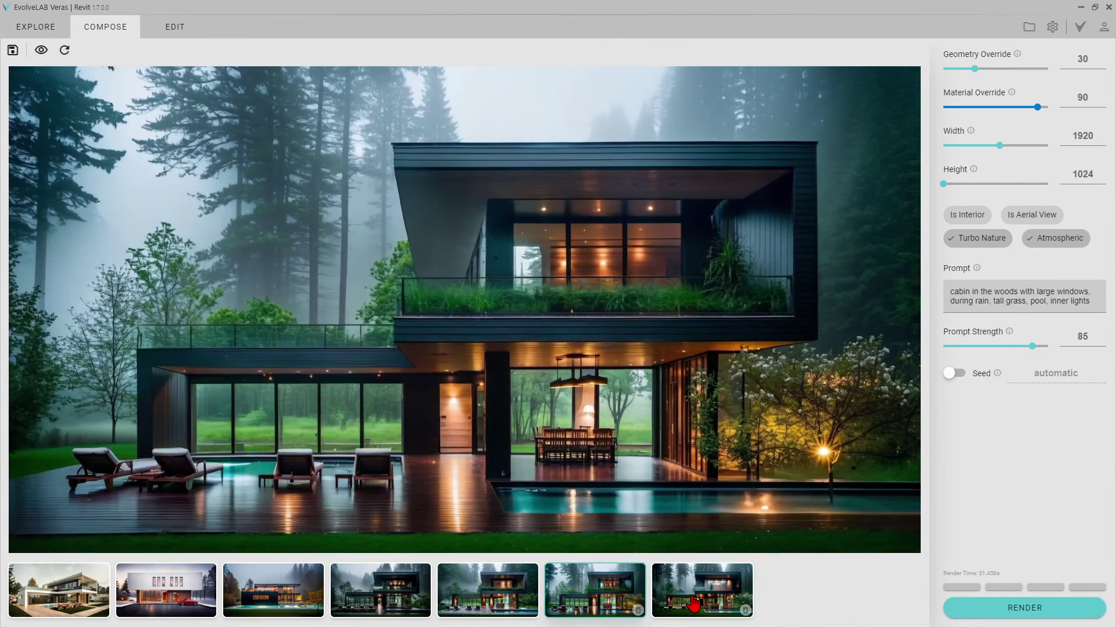
left_click(694, 604)
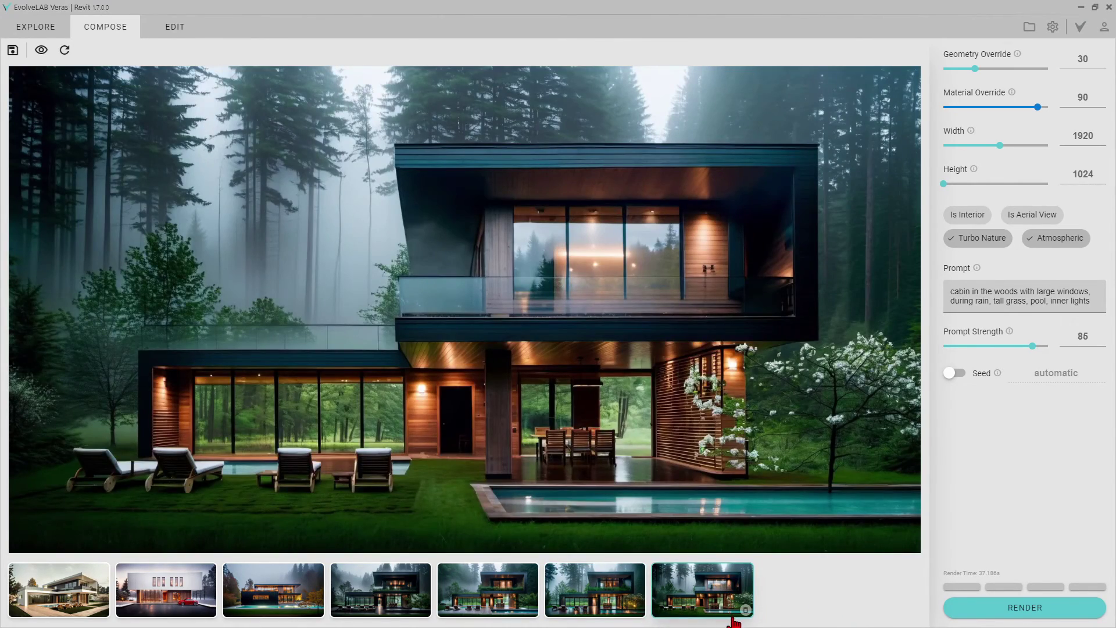
left_click(745, 610)
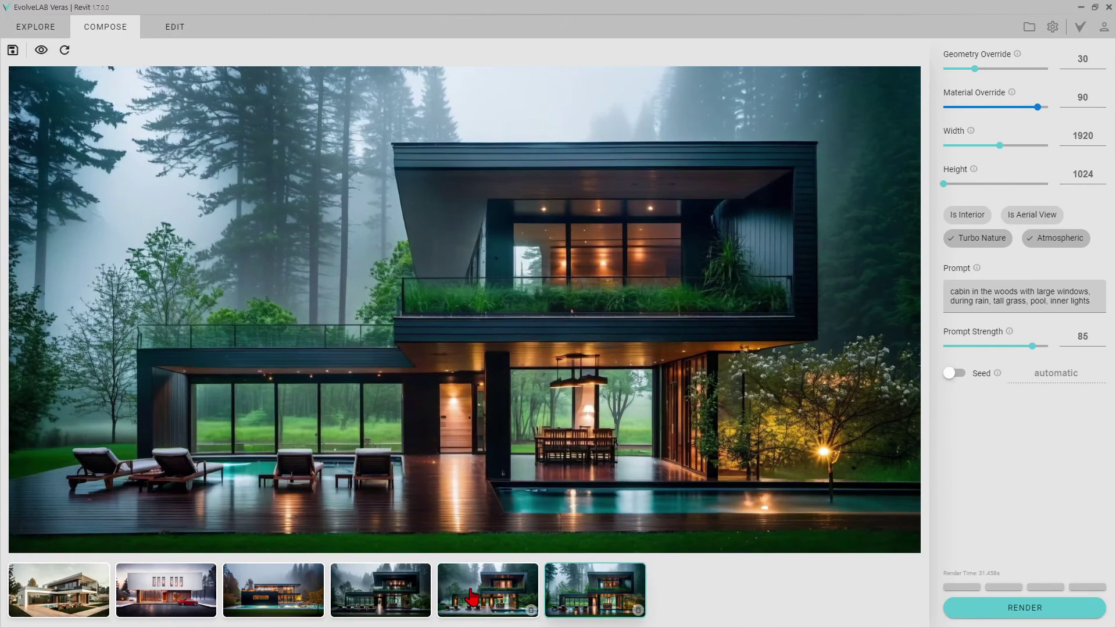
Compare the remaining cabin candidates and delete the black cabin and timber-deck renderings, keeping the glowing-lamp image
left_click(463, 593)
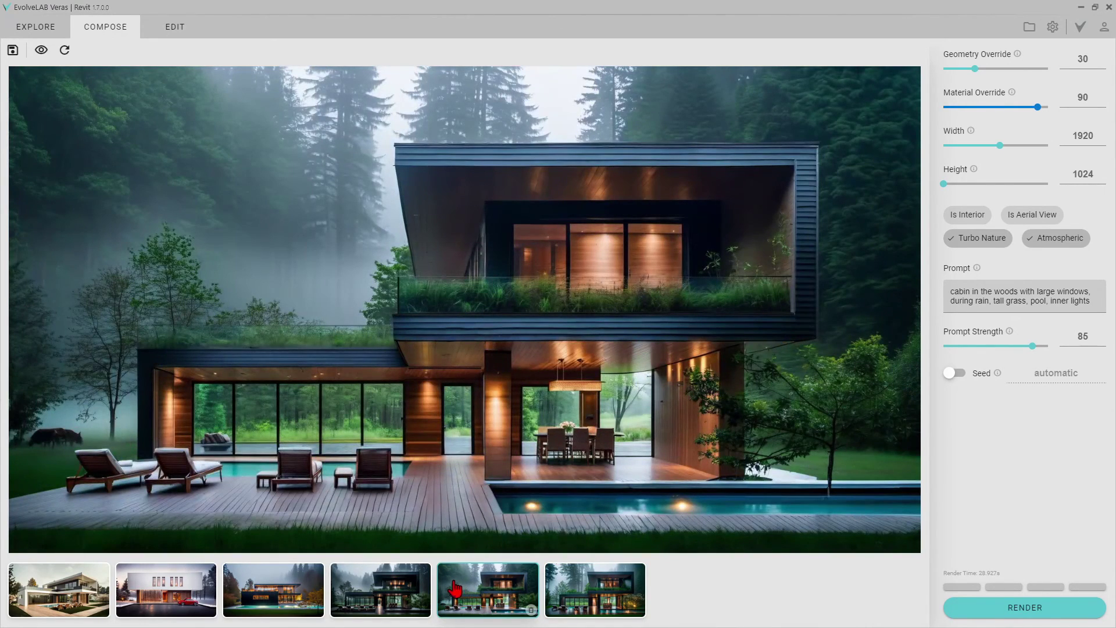
left_click(373, 593)
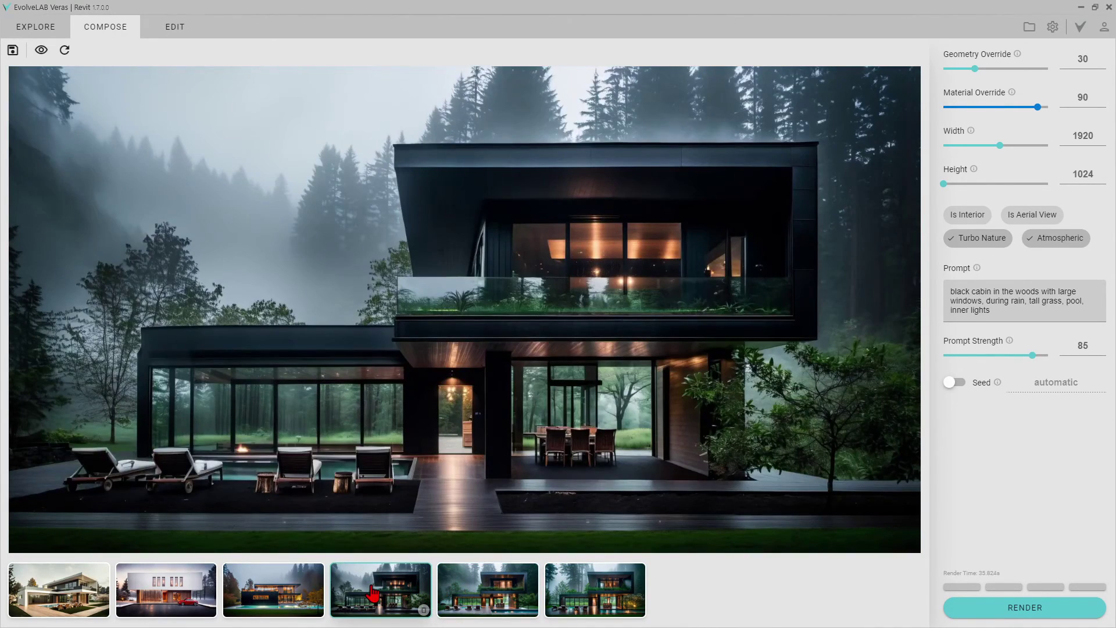
left_click(424, 609)
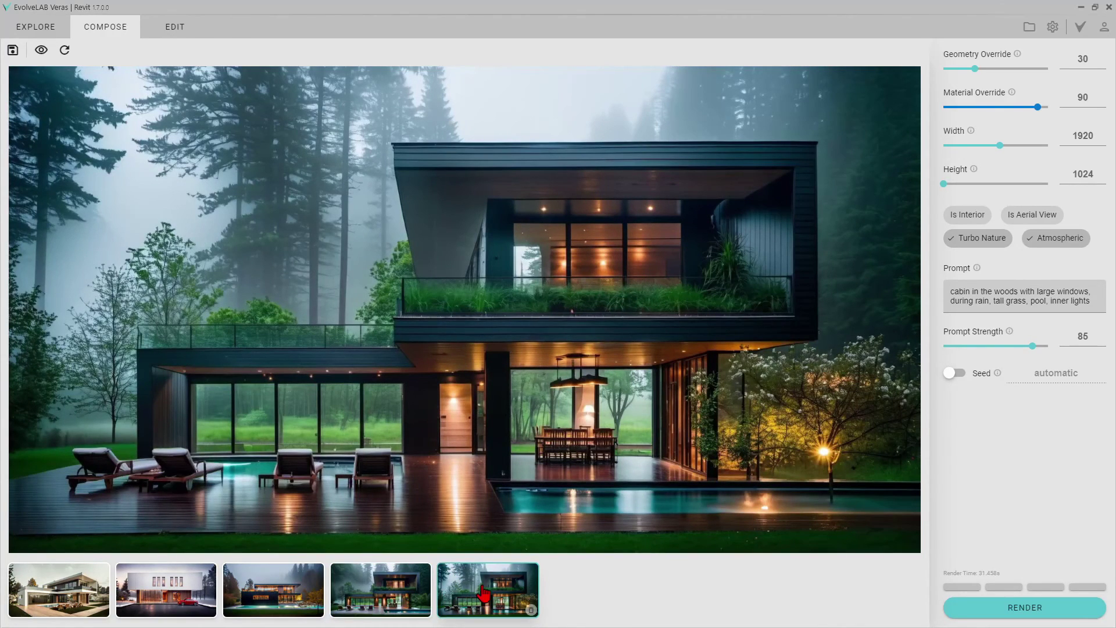
left_click(419, 602)
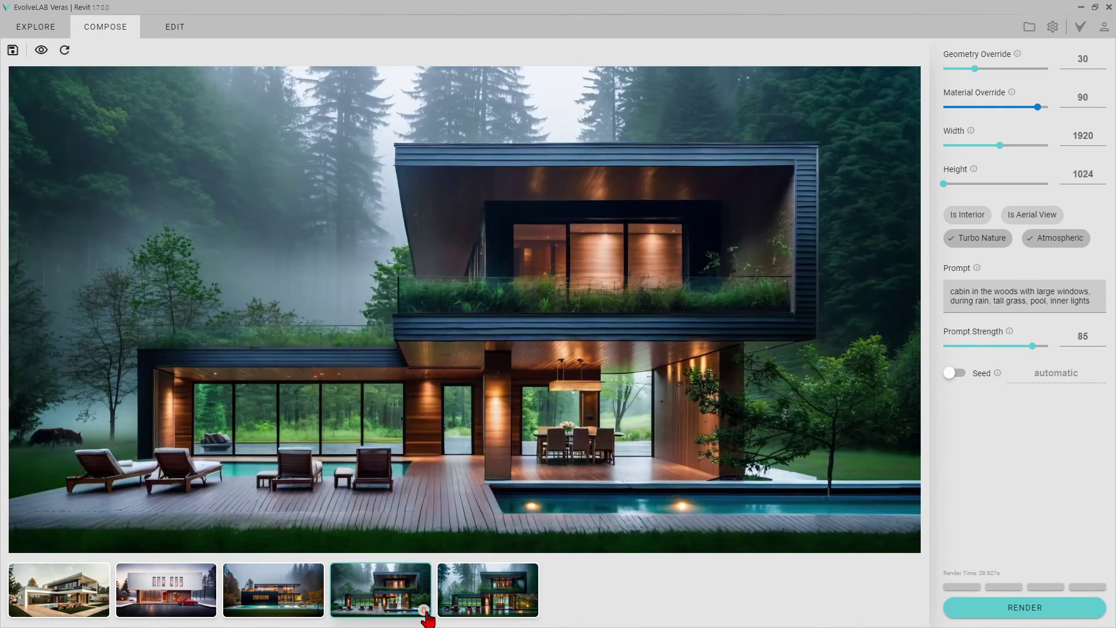
left_click(423, 610)
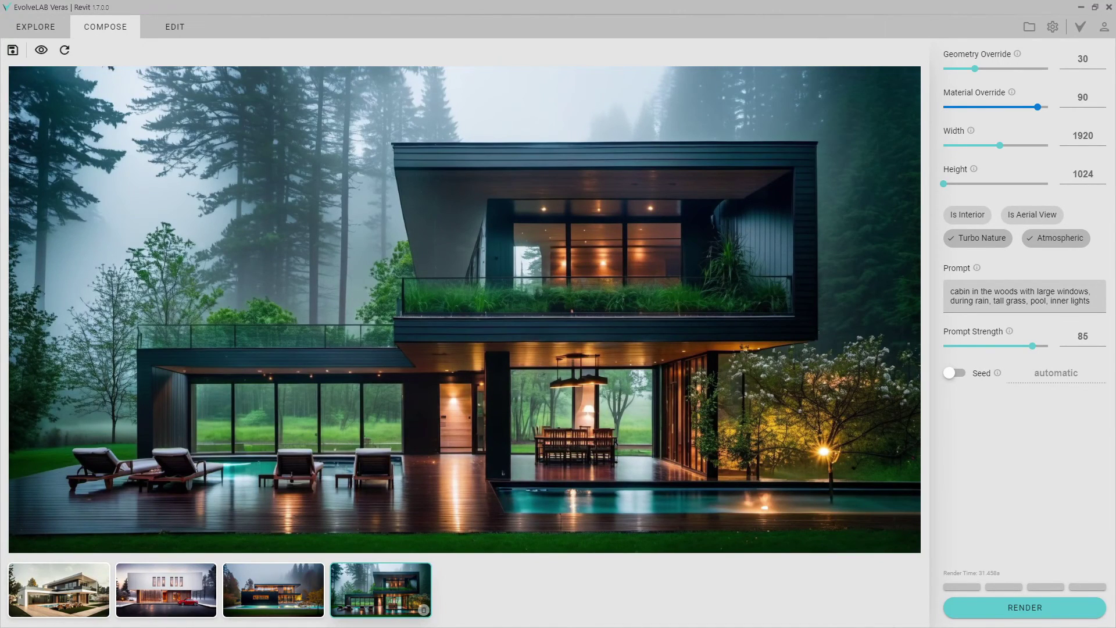
Render another batch of four images with the same cabin prompt and open each new result
left_click(1024, 610)
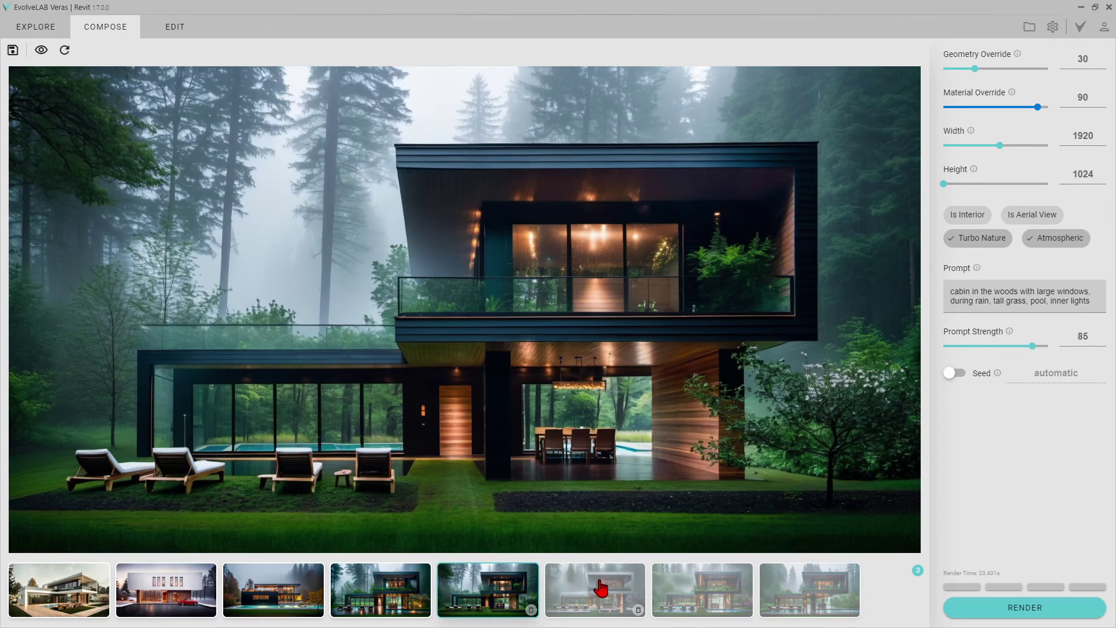
left_click(602, 587)
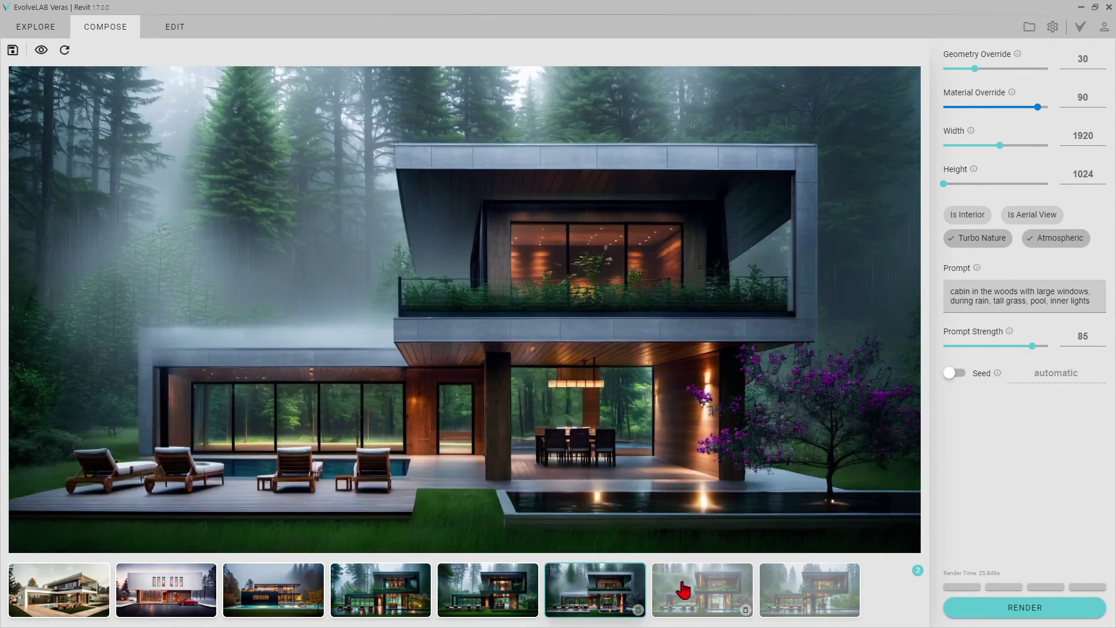
left_click(682, 588)
left_click(817, 611)
Delete the last three renderings of the new batch and compare its lawn image with the glowing-lamp rendering
left_click(852, 610)
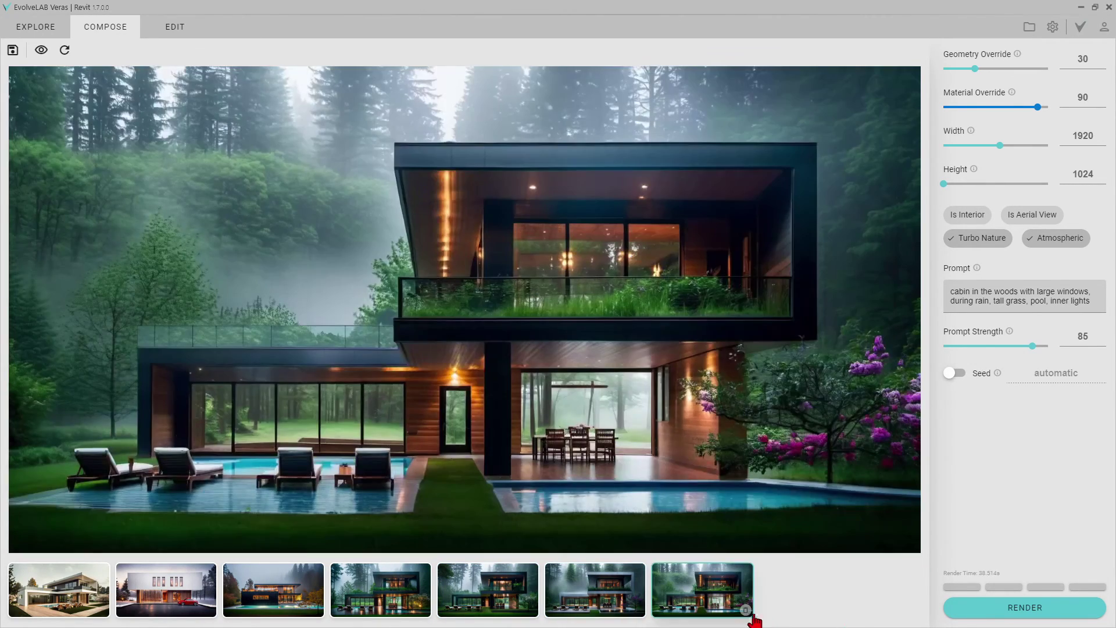
left_click(745, 609)
left_click(637, 610)
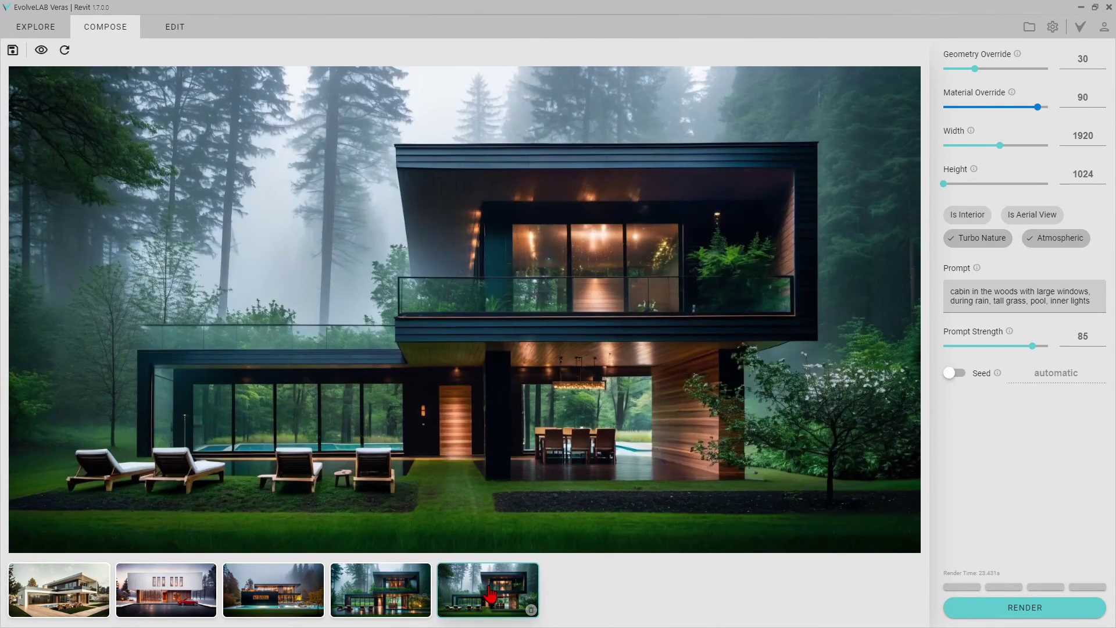
left_click(377, 597)
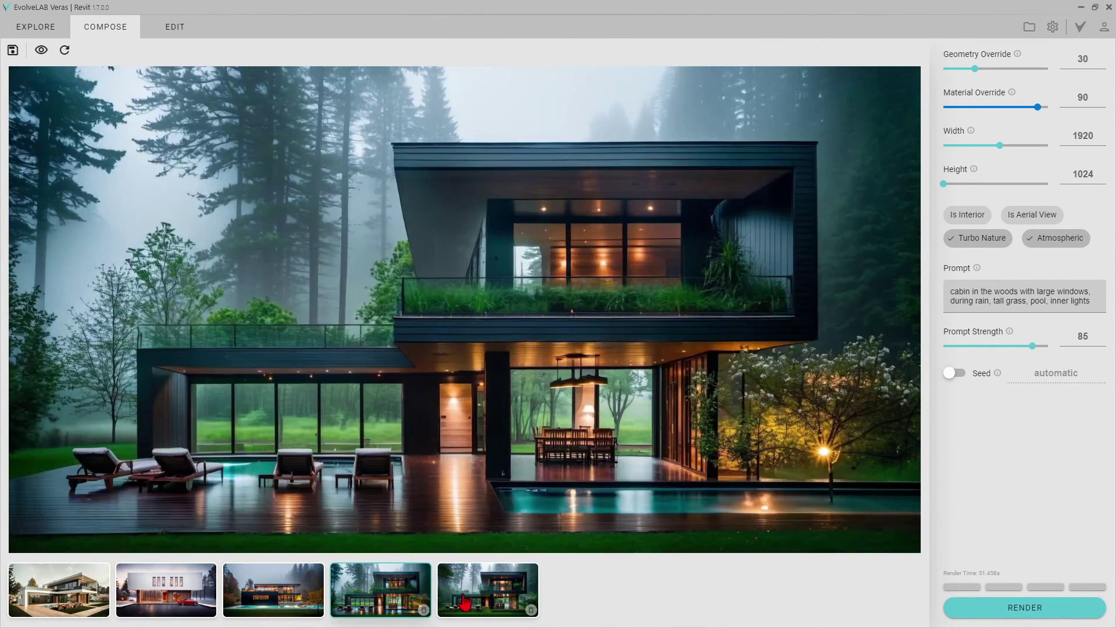
left_click(490, 604)
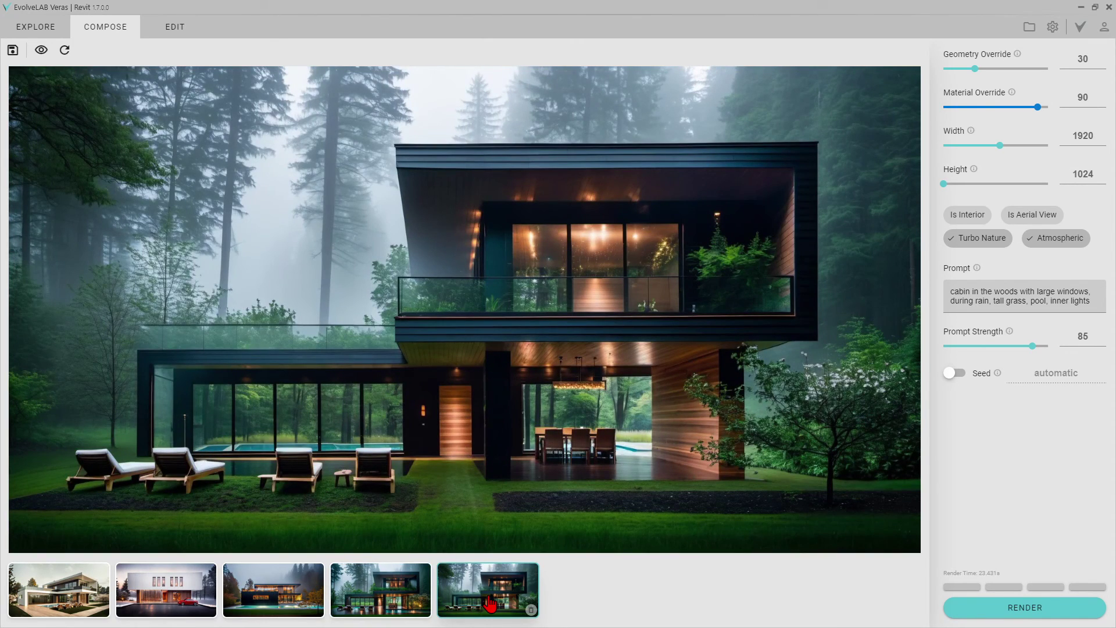
Delete the glowing-lamp cabin rendering, keeping only the lawn image with the lounge chairs for this view
mouse_move(431, 598)
left_click(417, 606)
left_click(423, 610)
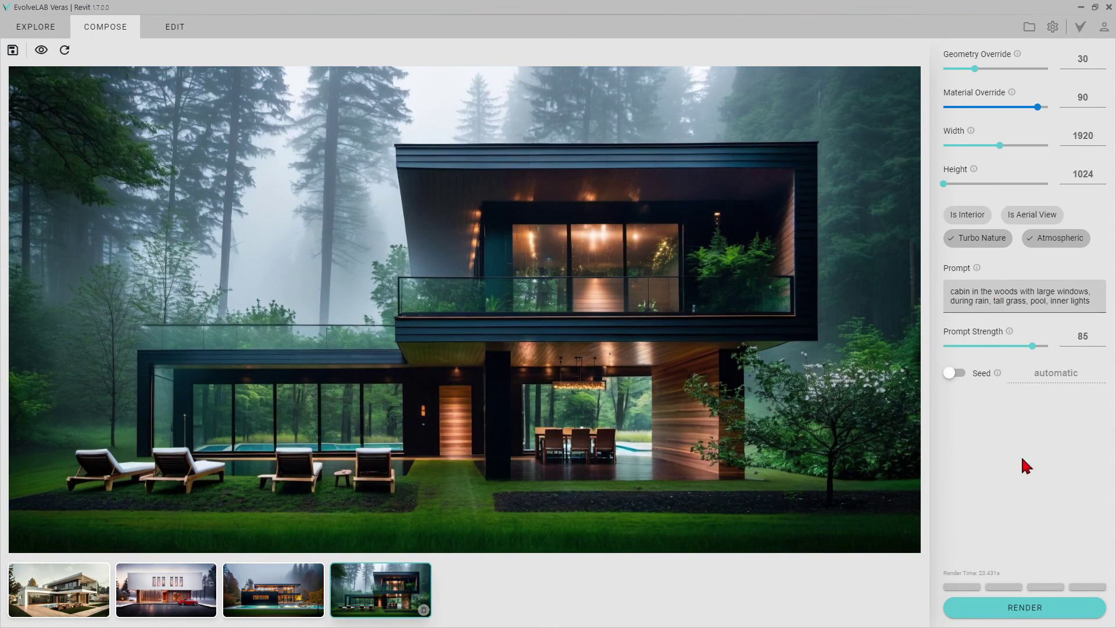
Enhance the kept lawn cabin rendering at an intensity of 90 with the same prompt and open the first enhanced result
left_click(174, 27)
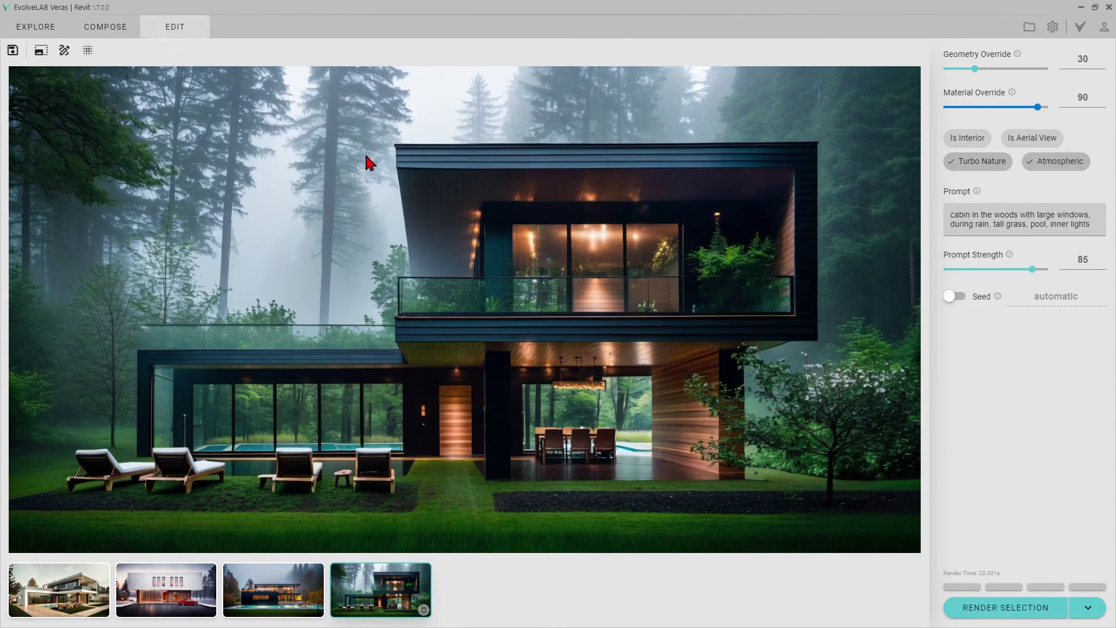
left_click(1082, 608)
left_click(1036, 581)
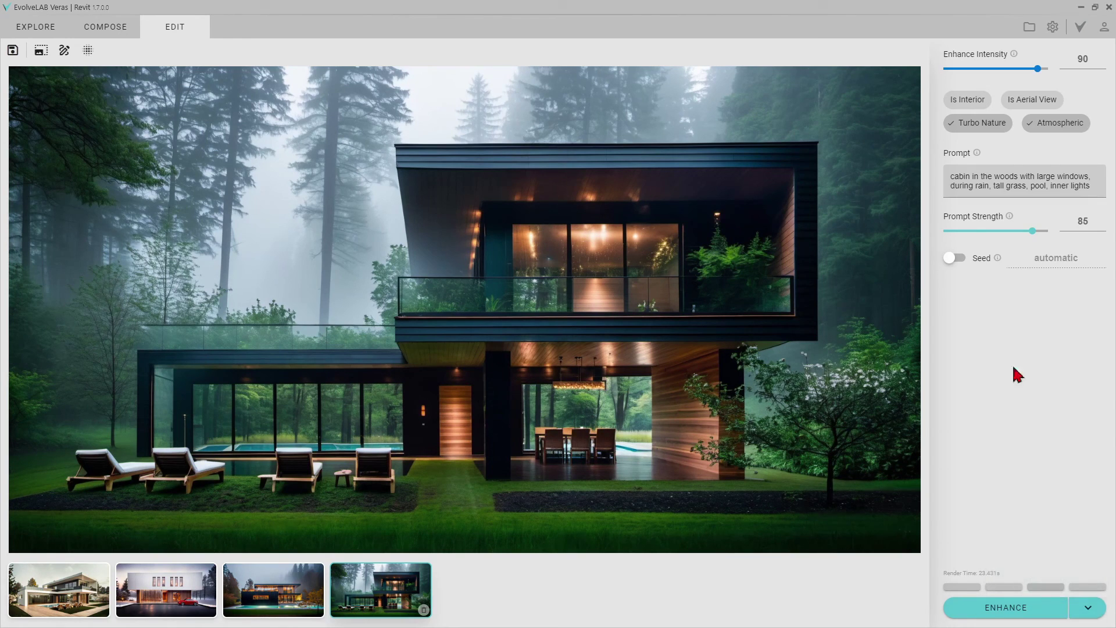
left_click(1010, 611)
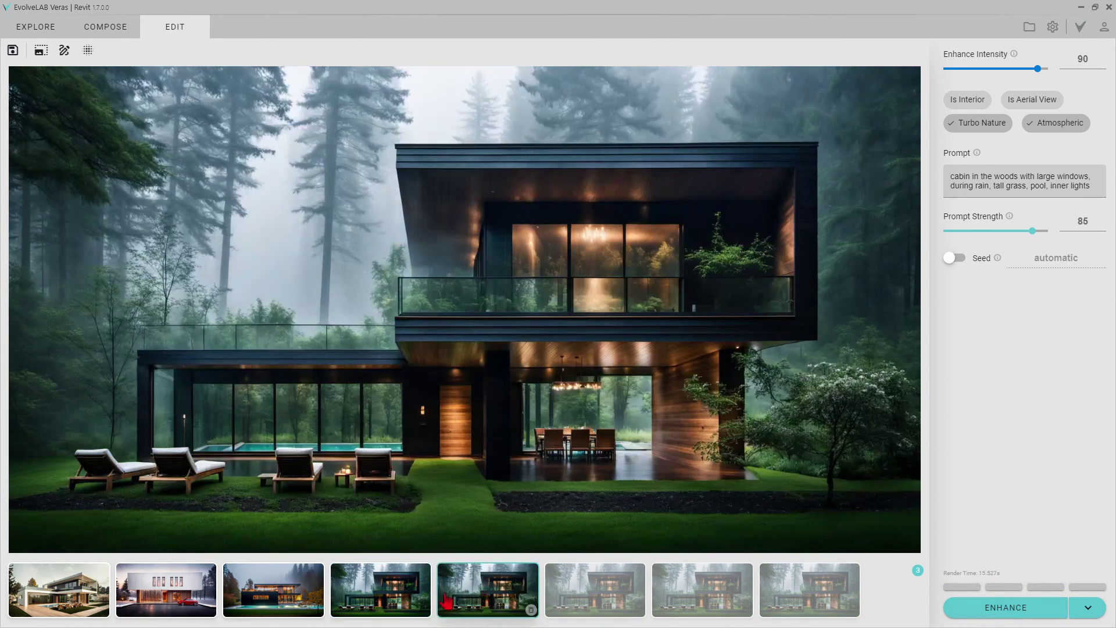
left_click(488, 601)
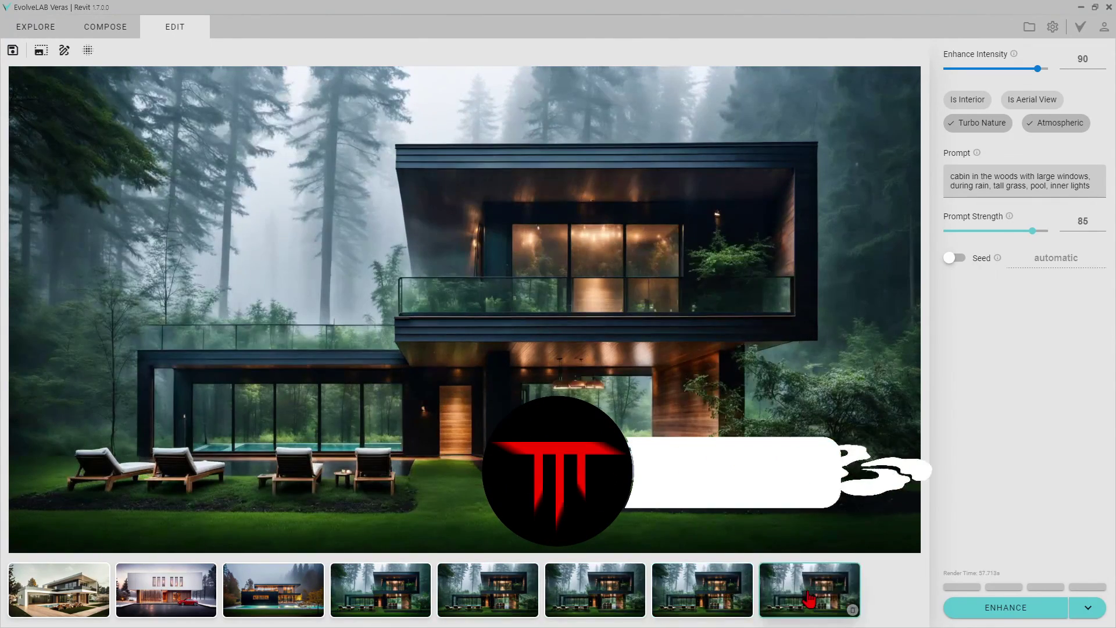
Delete three of the four enhanced cabin variants and open the remaining one to compare it with the original lawn rendering
key("Delete")
key("Delete")
key("Delete")
left_click(500, 599)
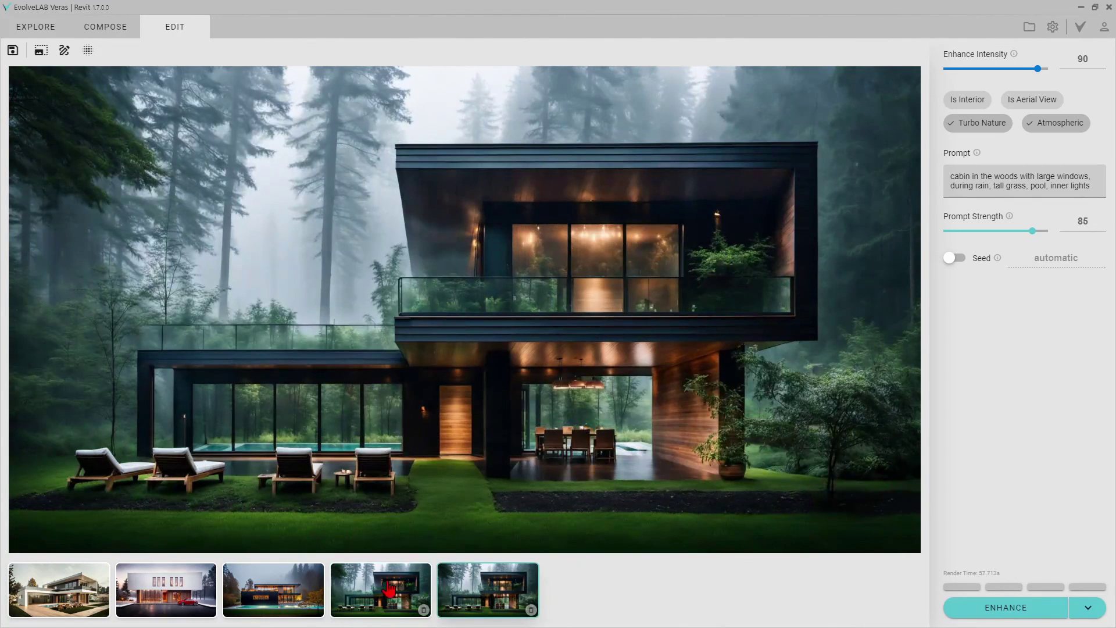